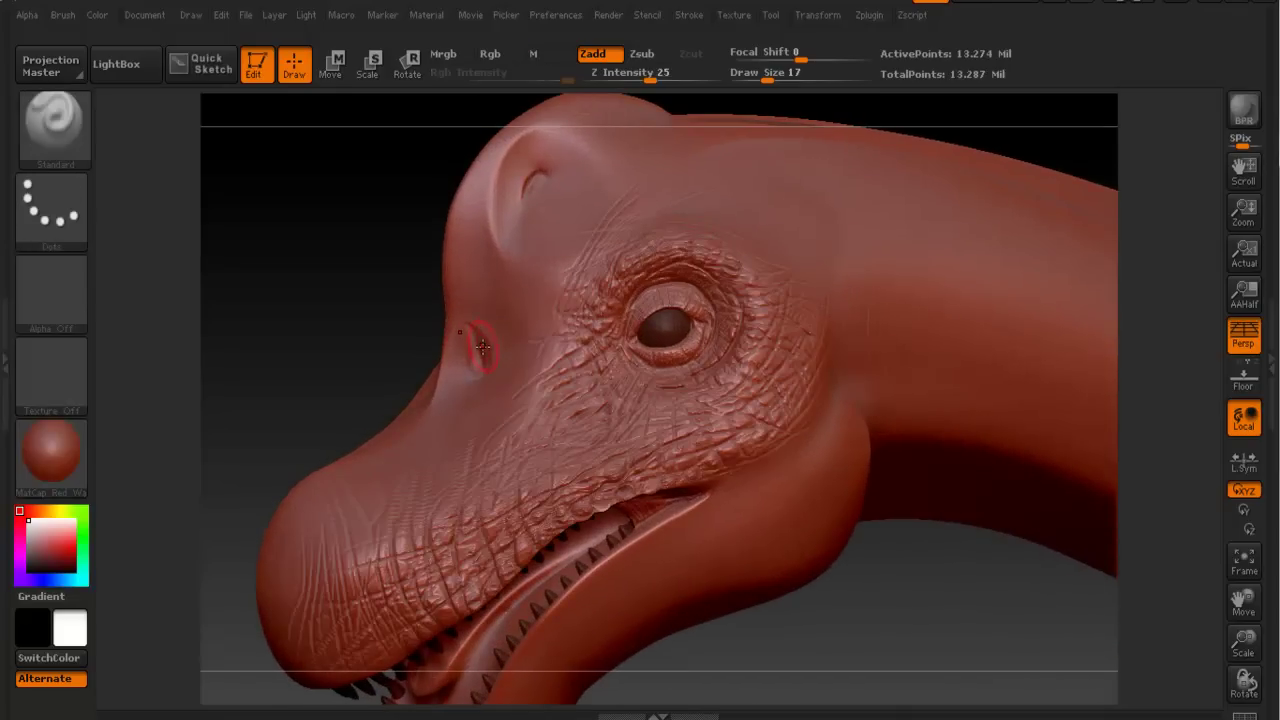
Step: Lower the Standard brush's Z Intensity to 10
shift+drag(482, 346, 476, 330)
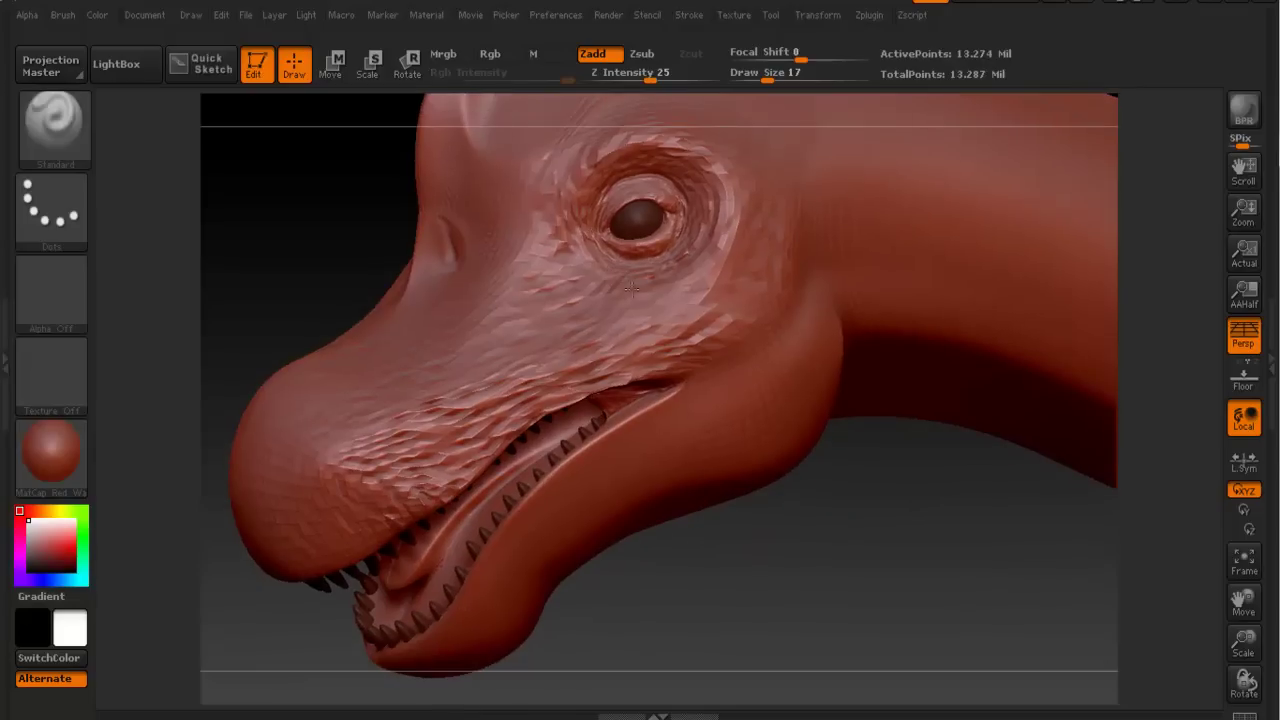
key(space)
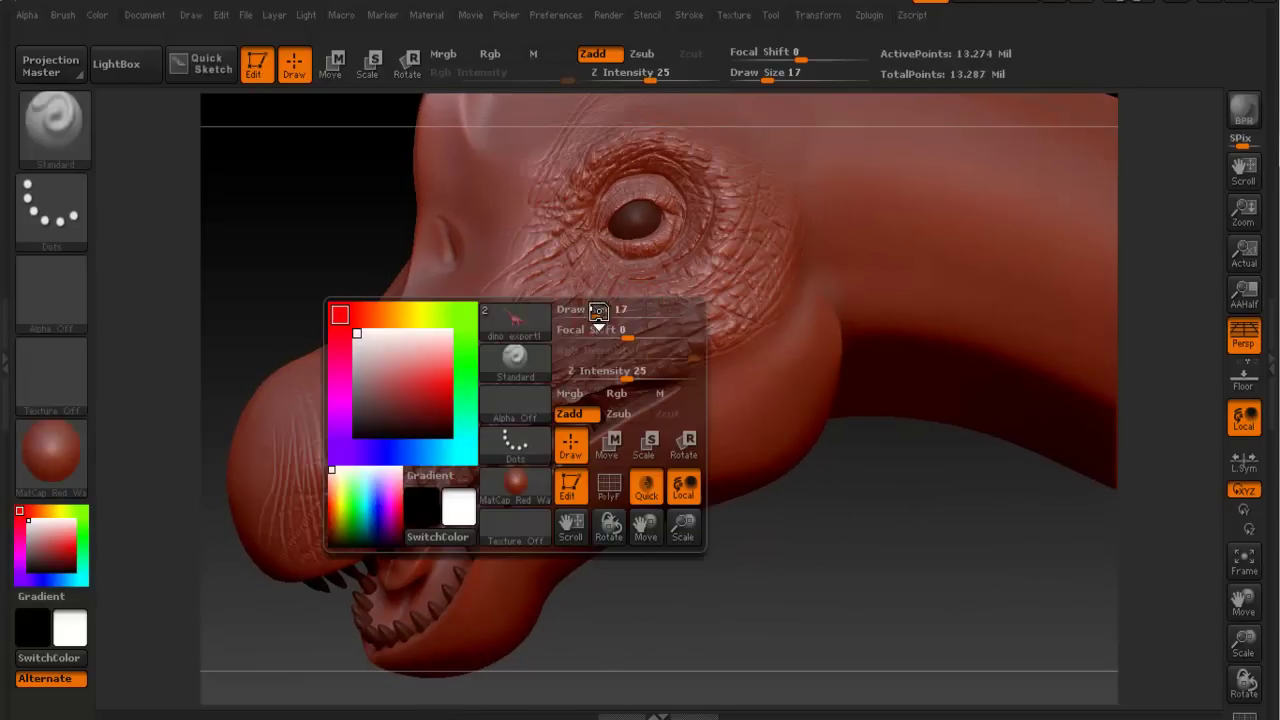
drag(620, 372, 607, 374)
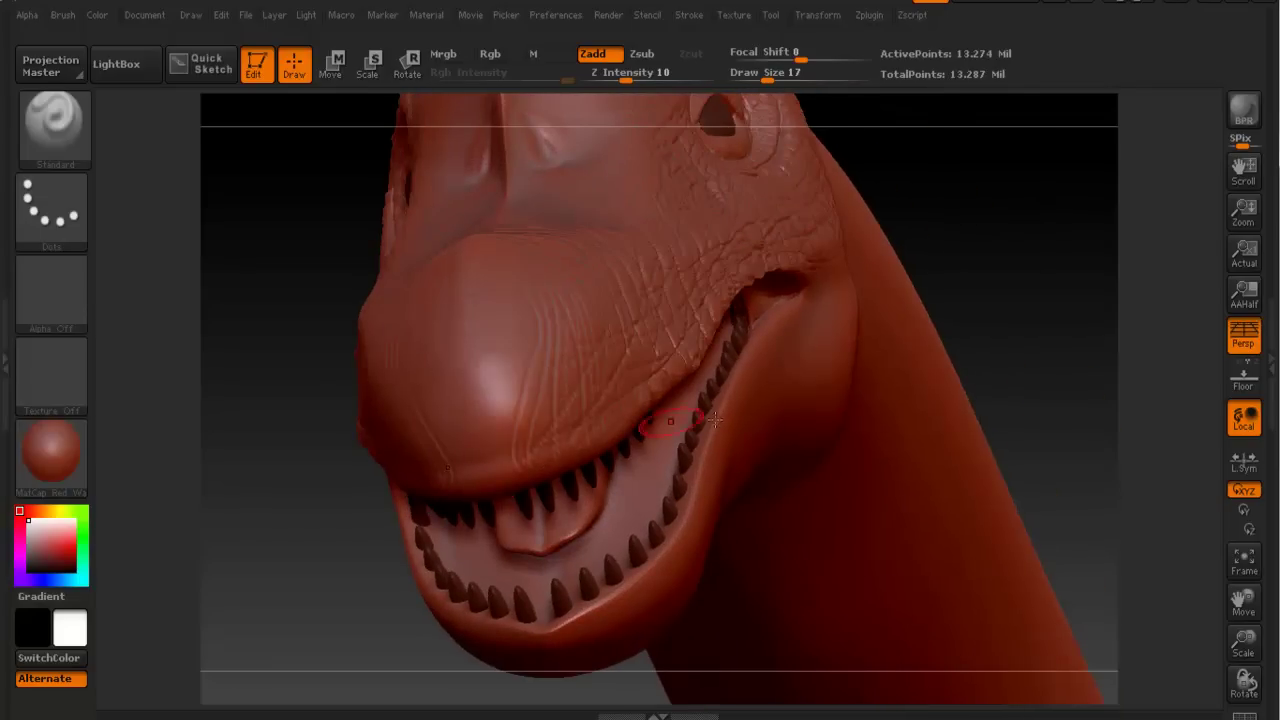
Step: Restrict view rotation to the Y axis and build up the skin folds along the snout and upper lip with the Standard brush
click(1244, 510)
mouse_move(510, 437)
mouse_down()
mouse_move(522, 432)
mouse_move(480, 479)
mouse_up()
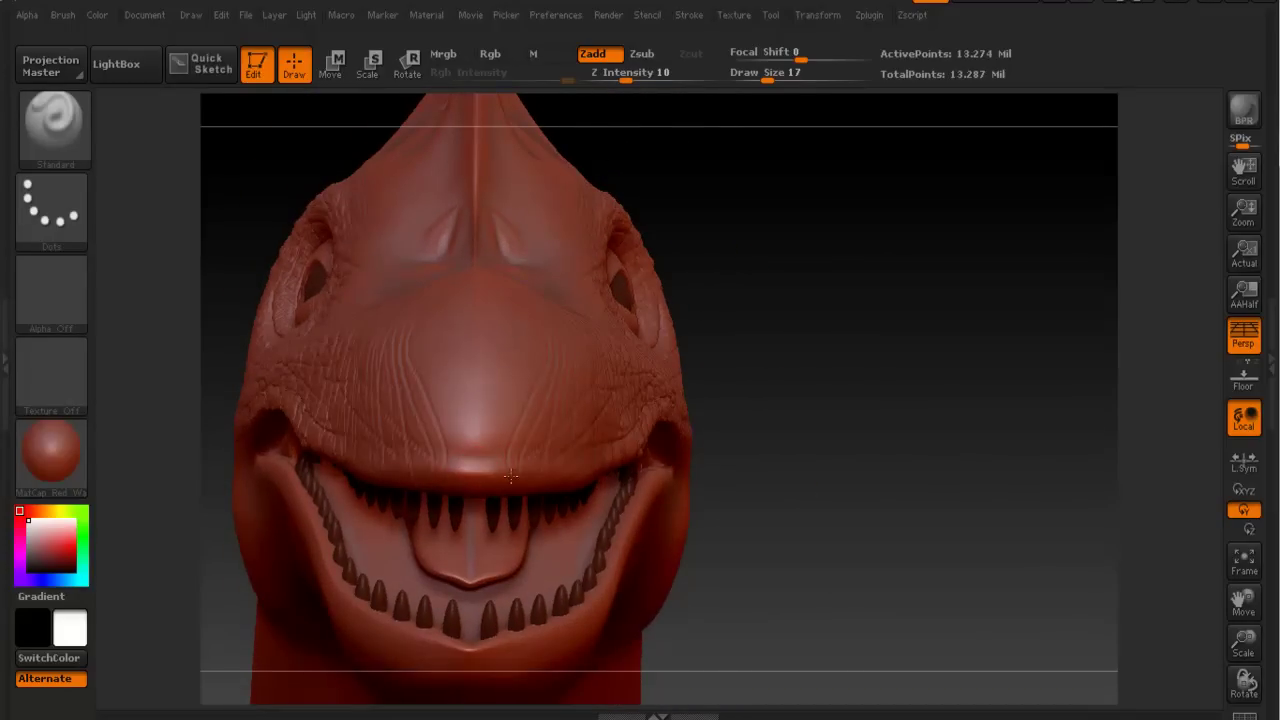
drag(603, 447, 574, 477)
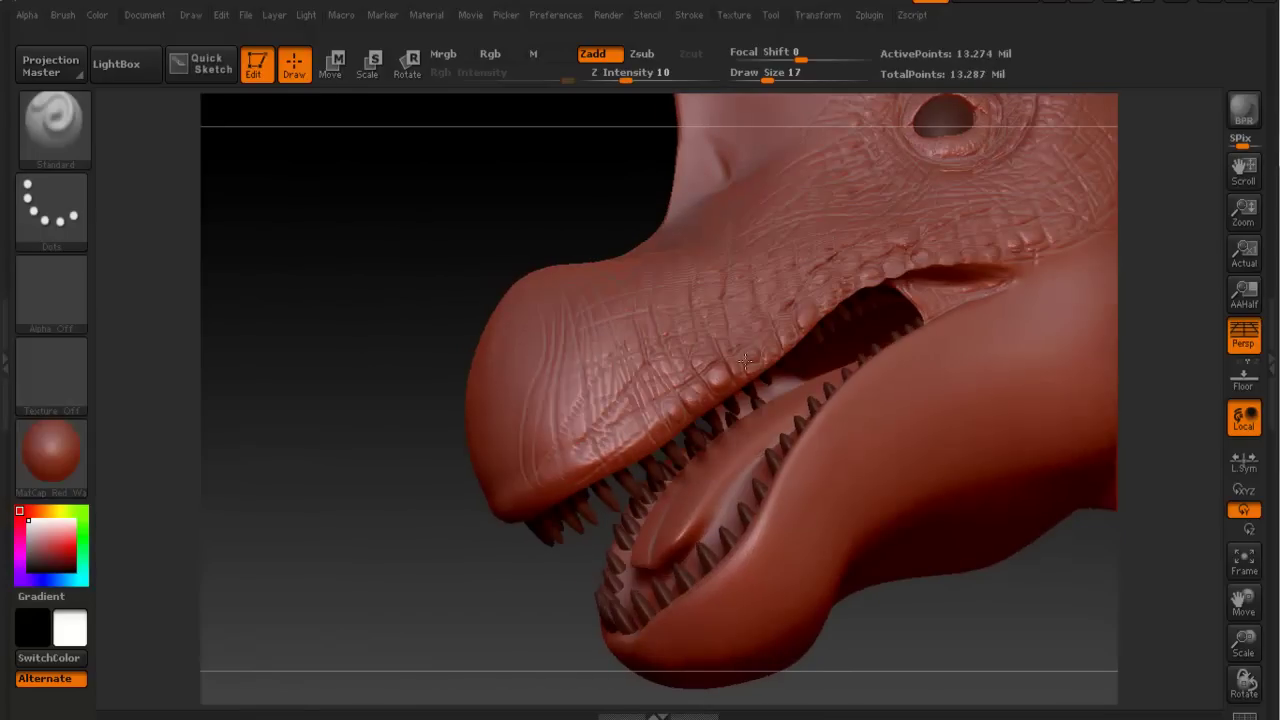
drag(778, 277, 808, 307)
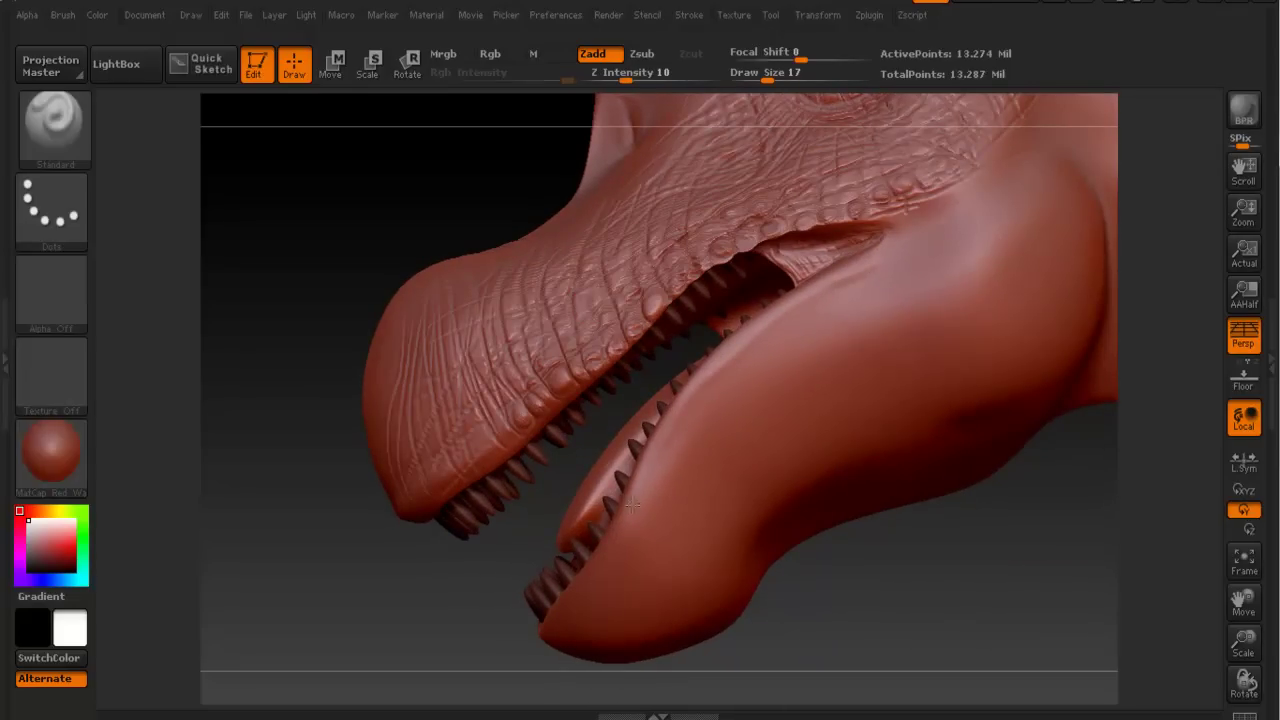
right_drag(733, 352, 856, 274)
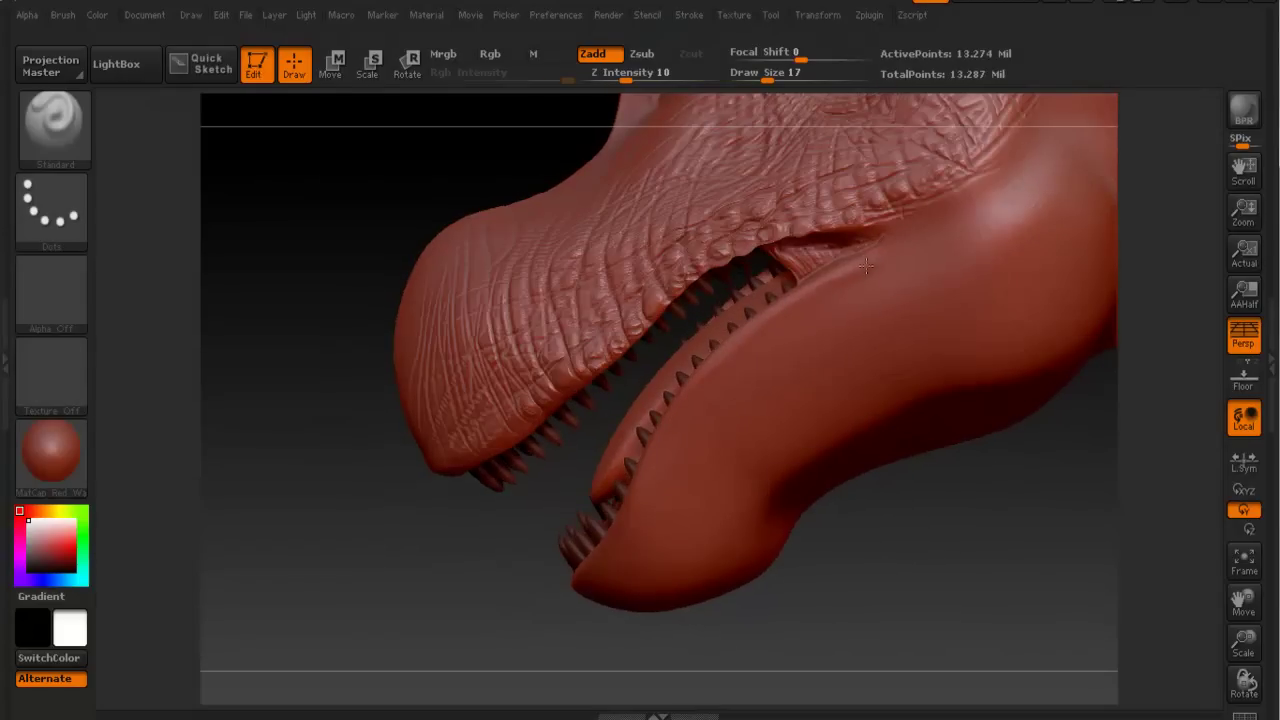
right_drag(761, 323, 654, 472)
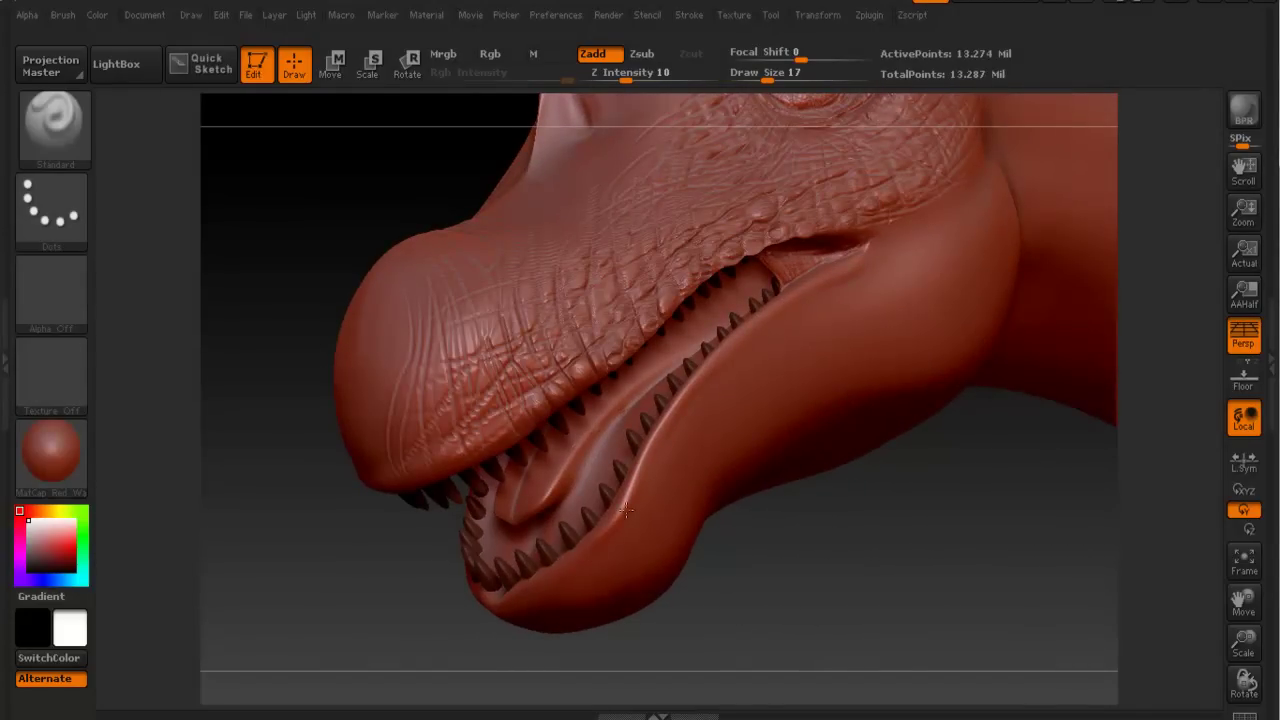
right_drag(758, 300, 674, 405)
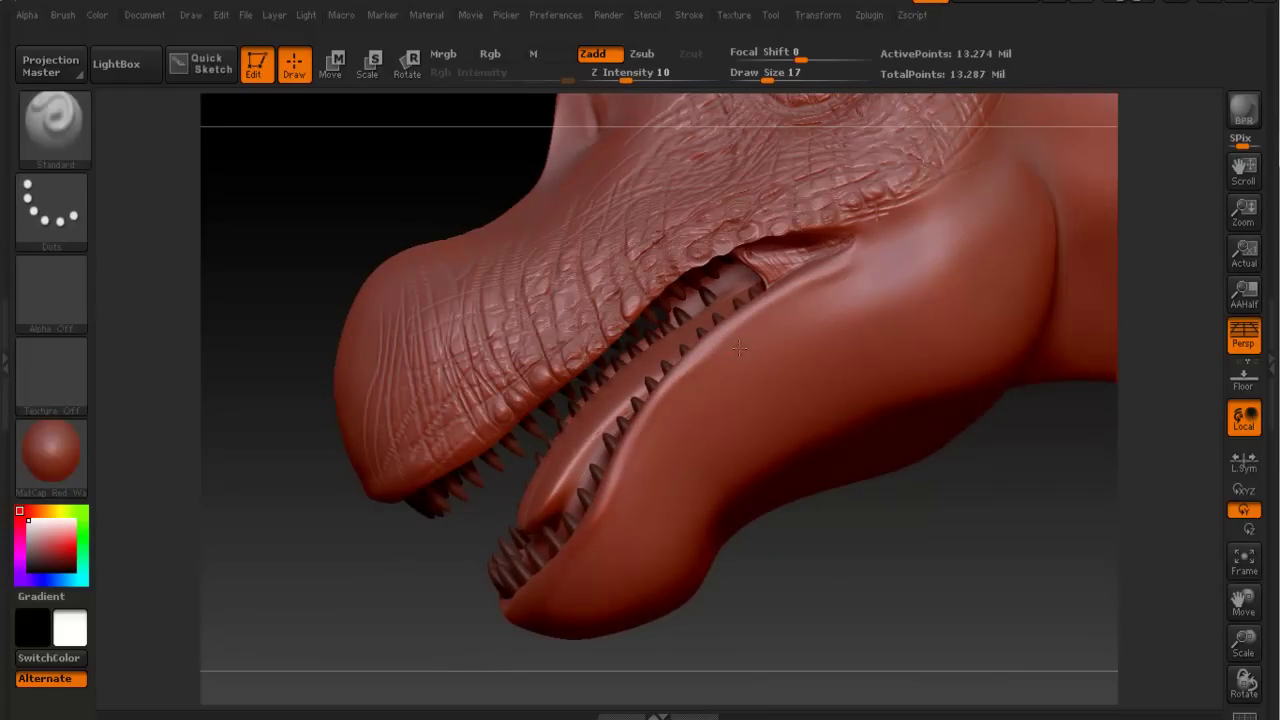
right_drag(770, 174, 661, 362)
Step: Examine the skin detail around the eye, snout, nostril and head crest from several angles
mouse_move(768, 234)
right_down()
mouse_move(808, 266)
mouse_move(789, 228)
right_up()
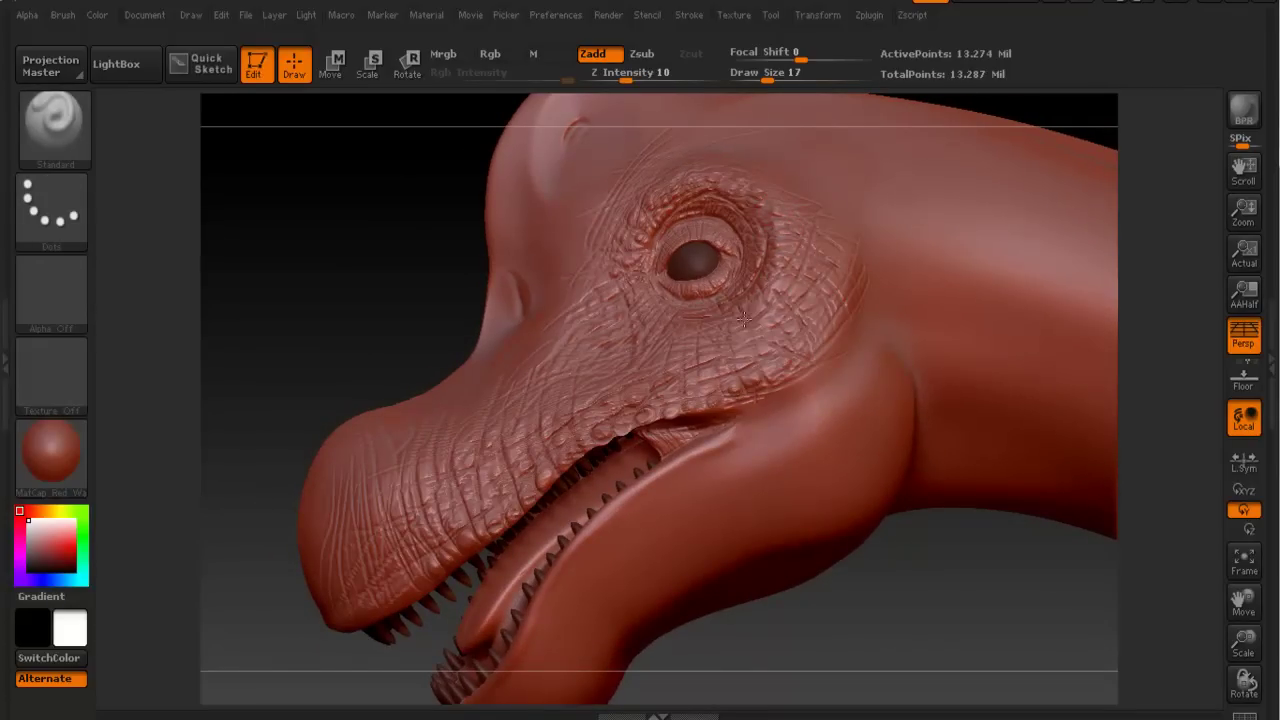
mouse_move(782, 266)
right_down()
mouse_move(790, 255)
mouse_move(770, 238)
right_up()
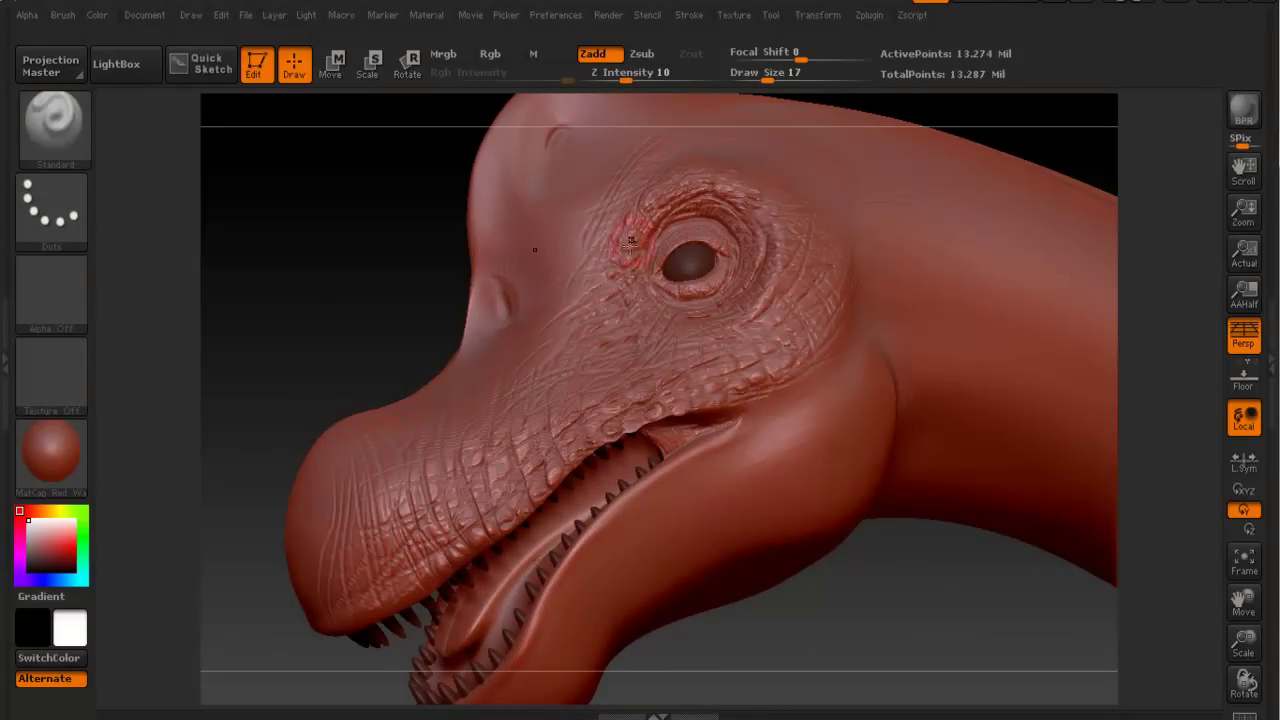
right_drag(486, 302, 506, 353)
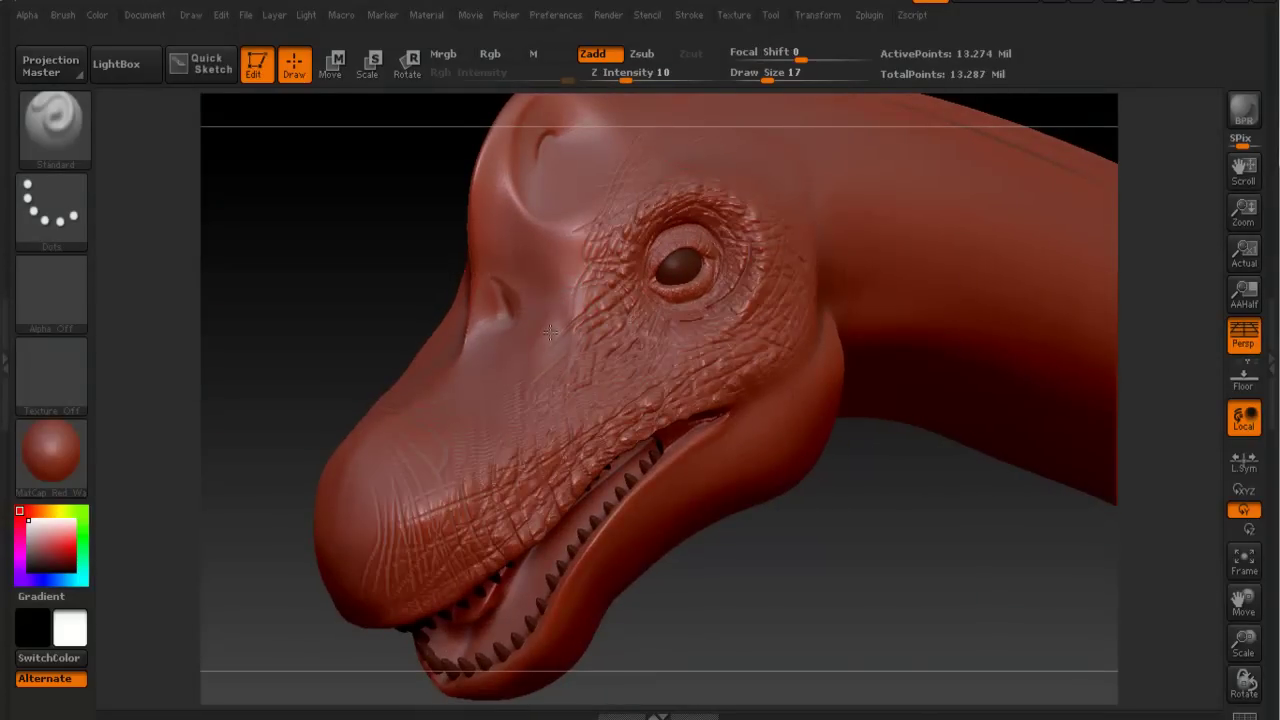
right_drag(548, 314, 574, 323)
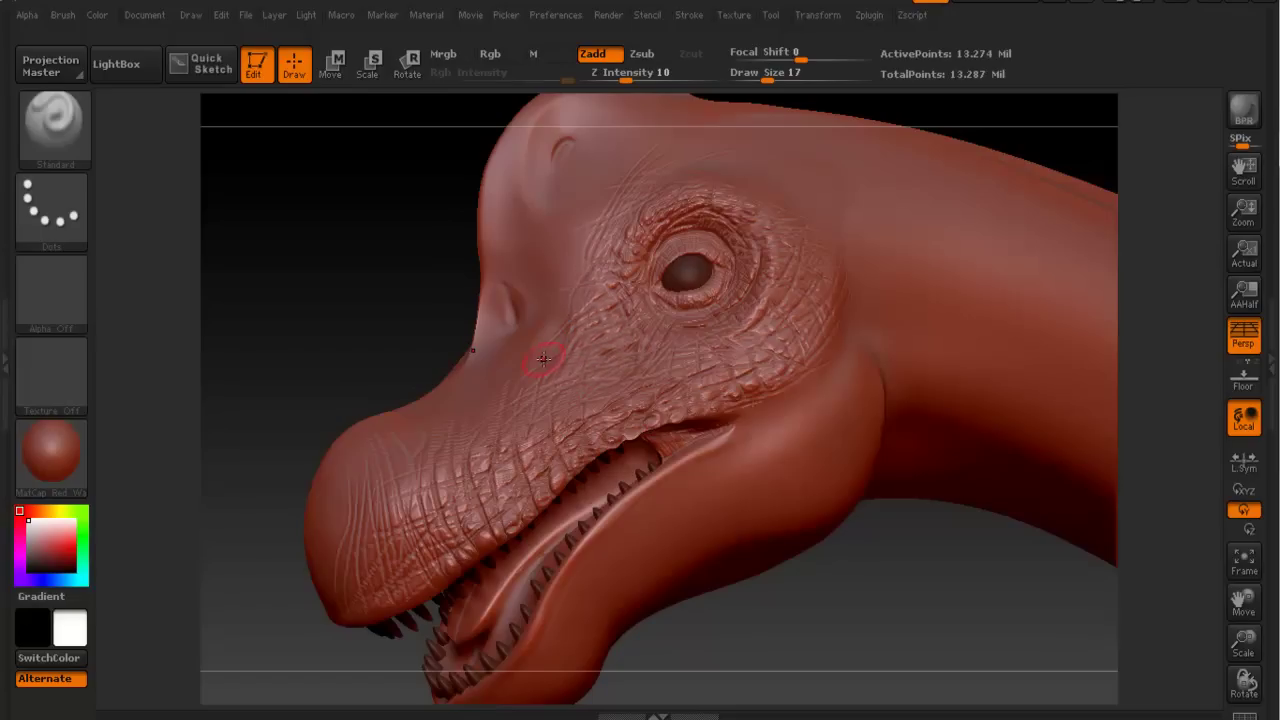
key(shift)
mouse_move(564, 274)
right_down()
mouse_move(617, 272)
mouse_move(648, 246)
mouse_move(610, 212)
right_up()
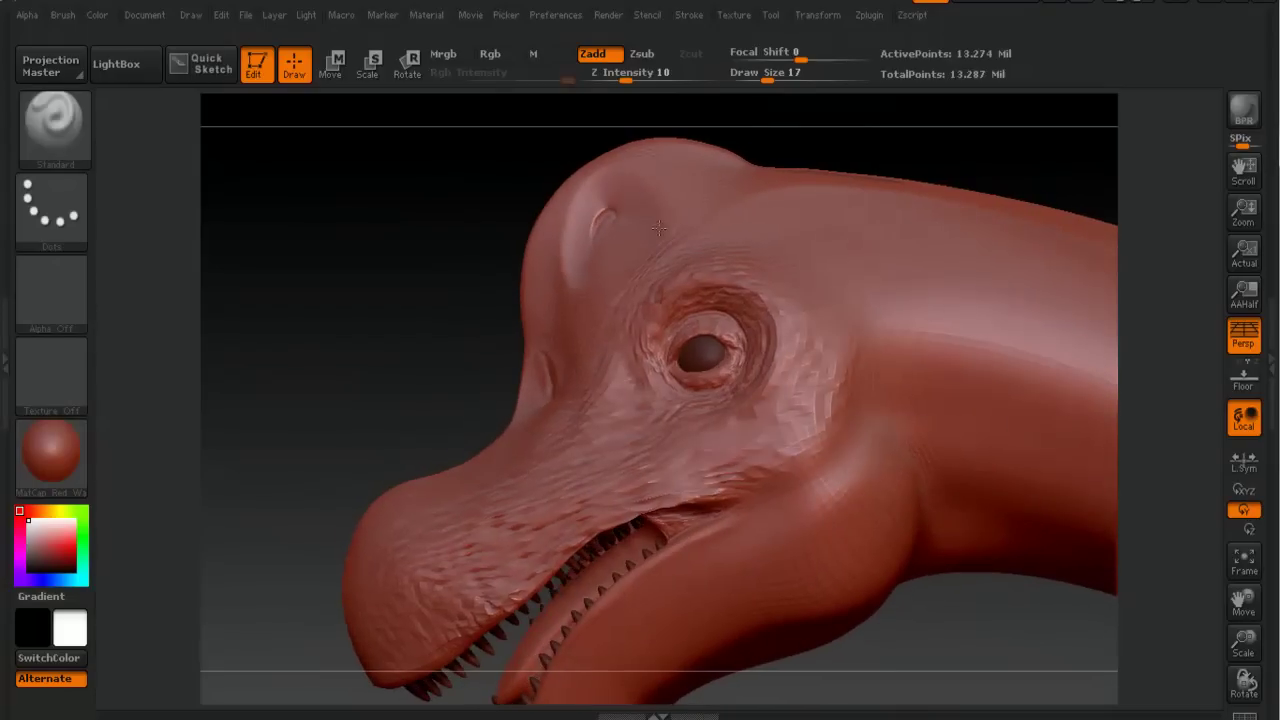
key(shift)
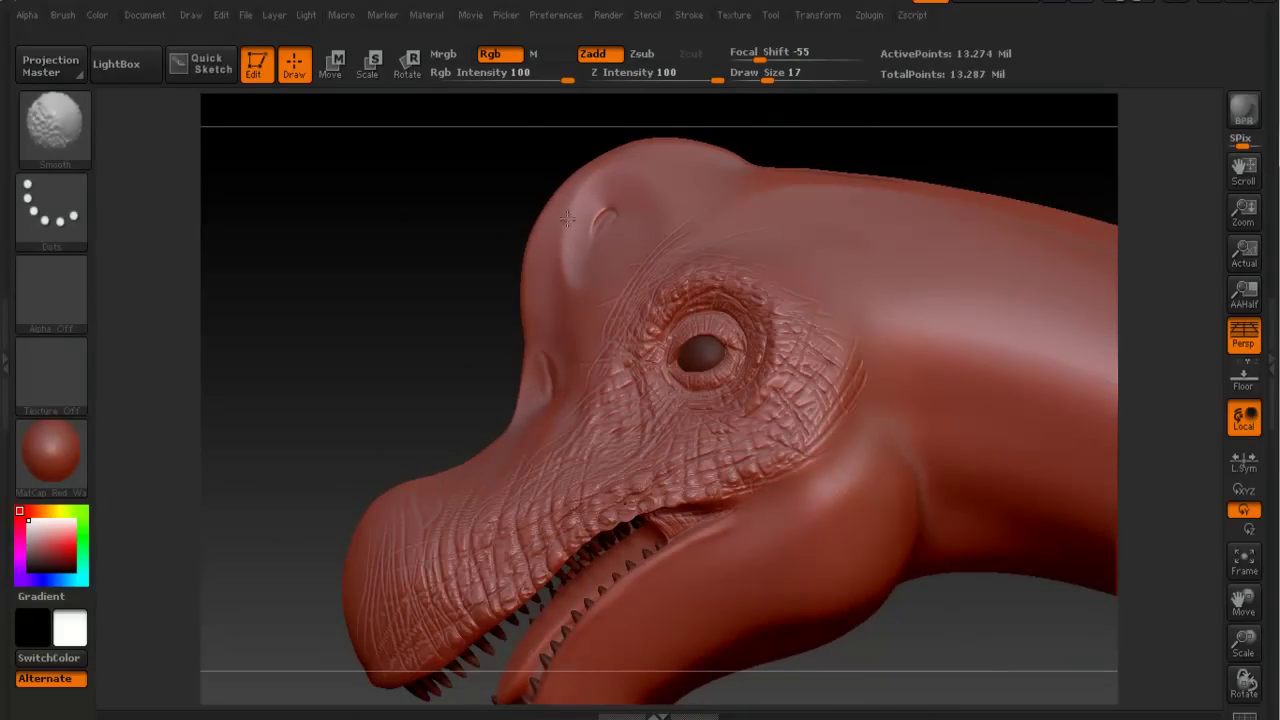
mouse_move(886, 286)
ctrl+right_down()
mouse_move(783, 312)
mouse_move(701, 270)
ctrl+right_up()
key(ctrl)
ctrl+right_drag(627, 326, 605, 420)
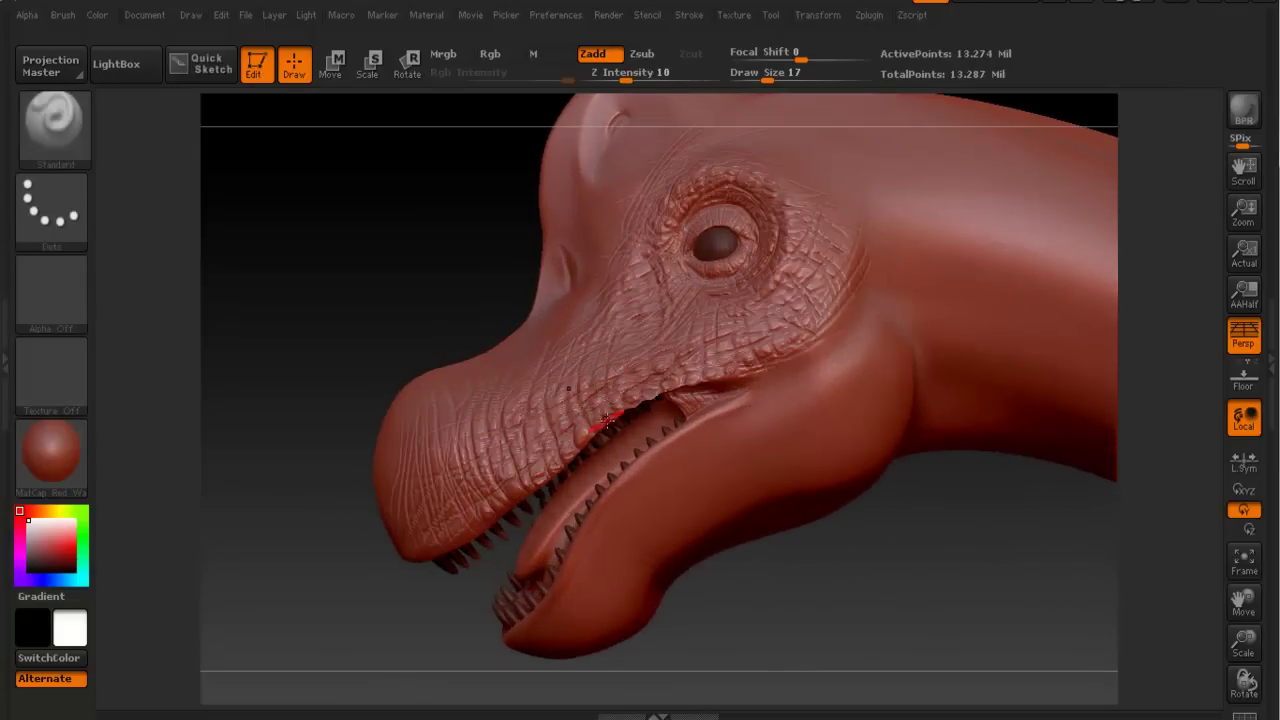
Step: Select the Slash3 brush and set its Z Intensity to 25 and Draw Size to 6
key(b)
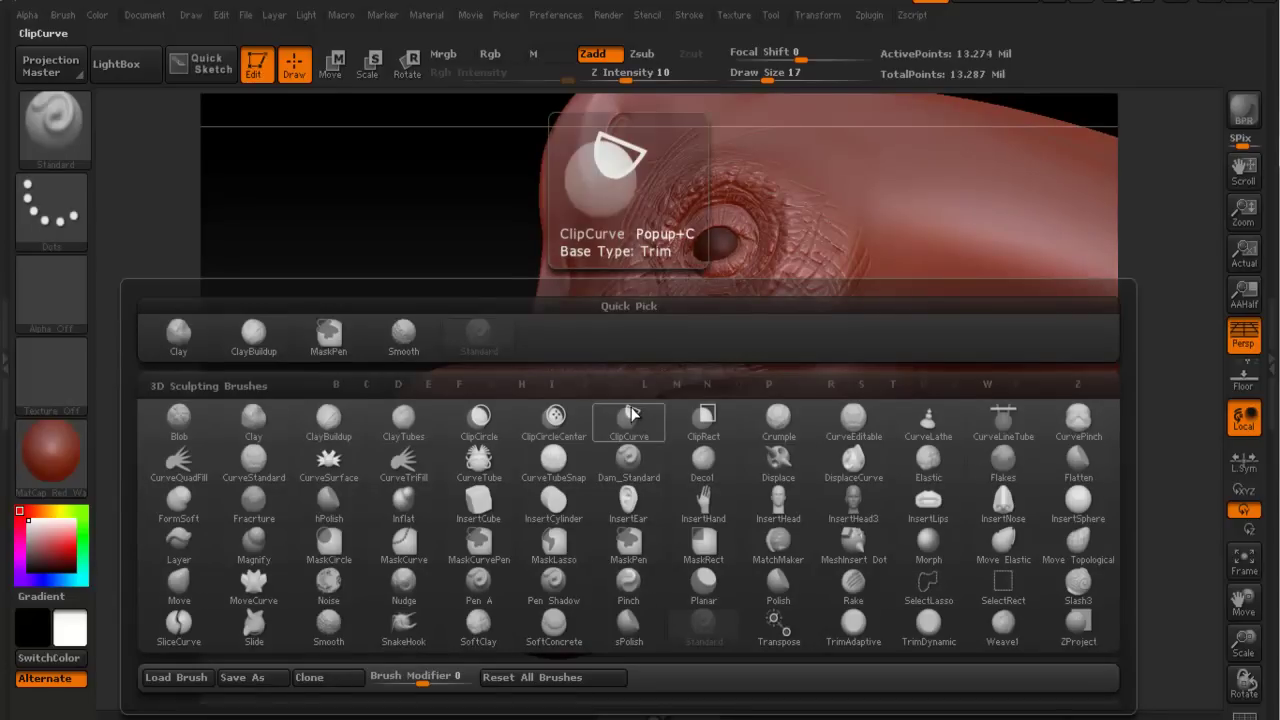
click(1080, 582)
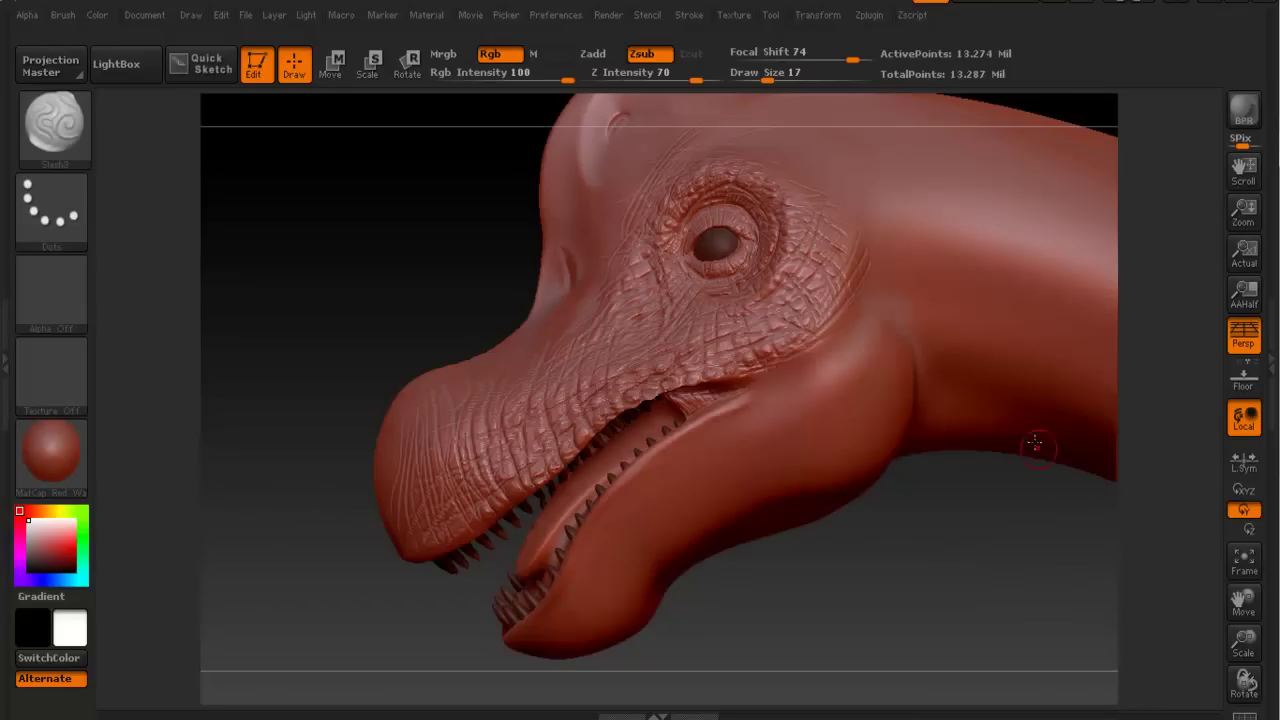
key(space)
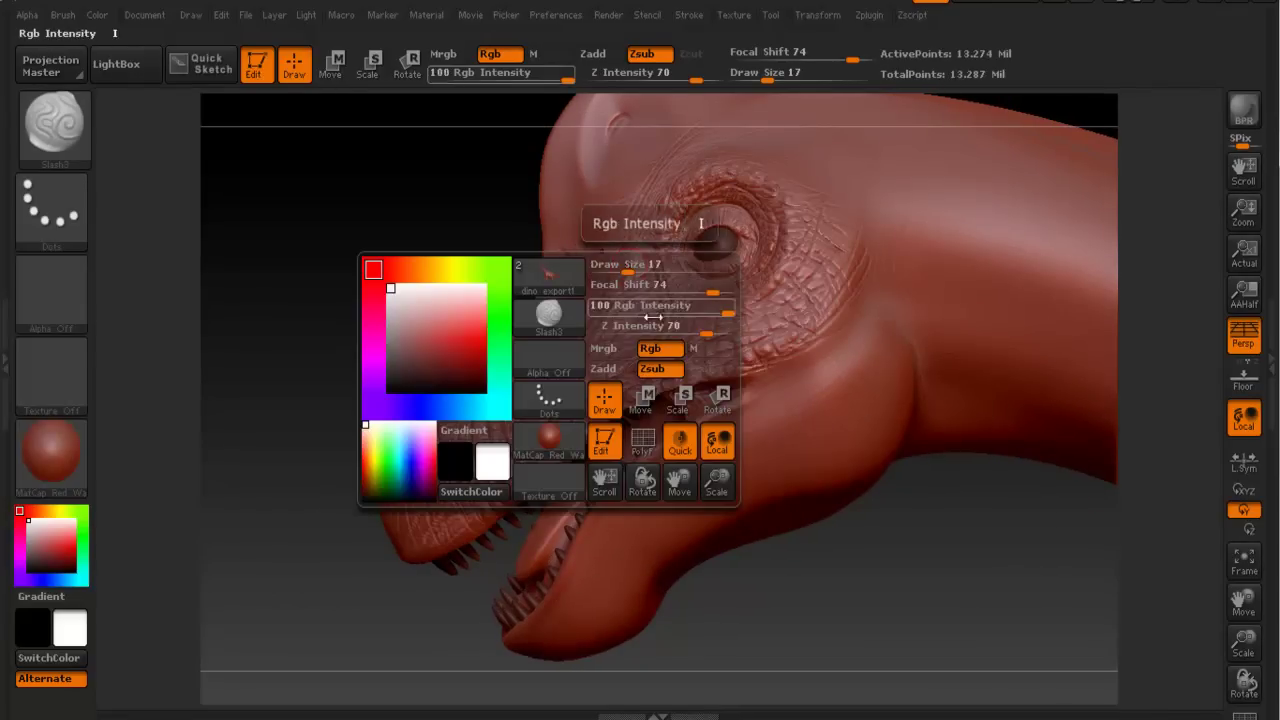
drag(703, 328, 661, 327)
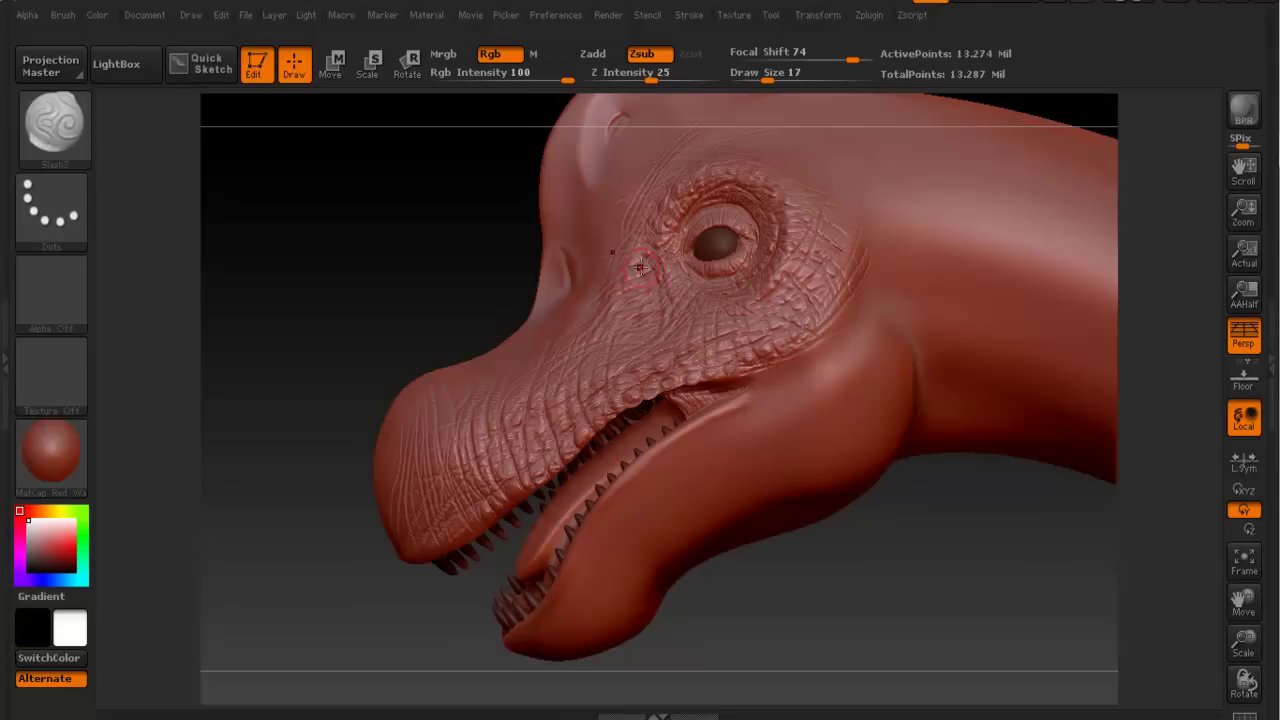
key(space)
click(697, 272)
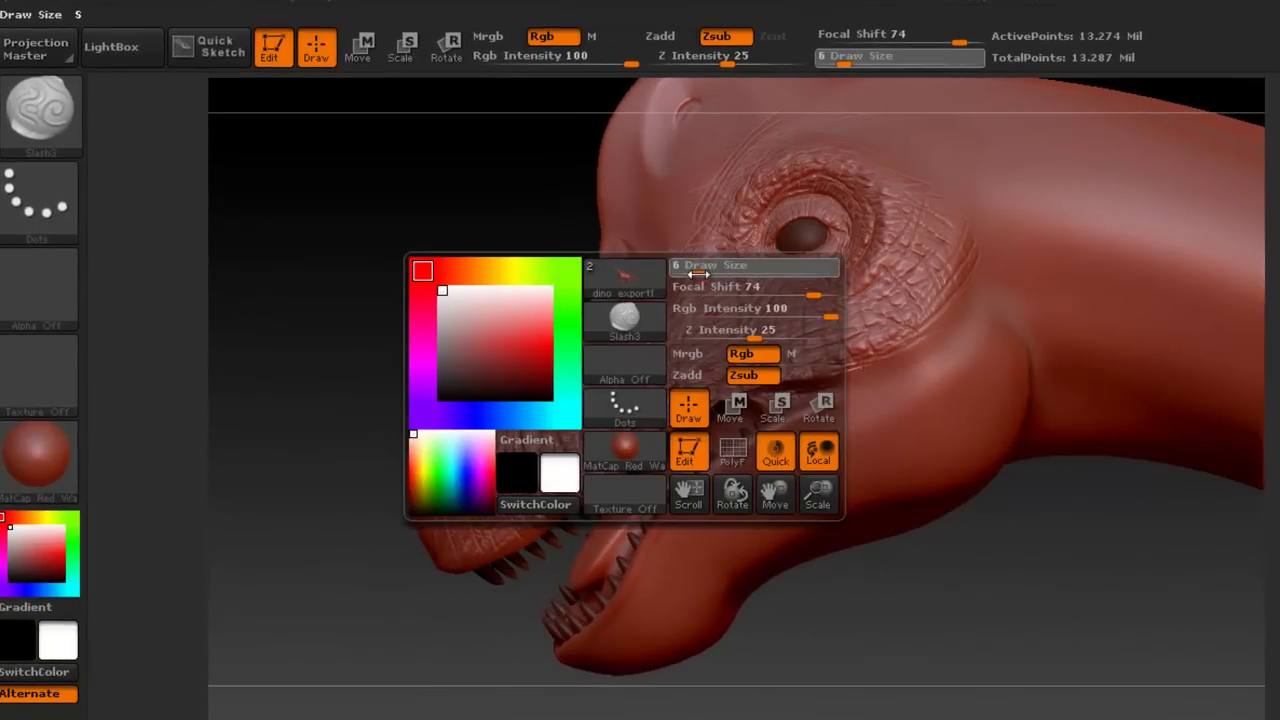
Step: Cut long crossing wrinkle lines over the bridge of the snout and around the nostril with the Slash3 brush
right_drag(576, 424, 673, 333)
right_drag(521, 279, 503, 370)
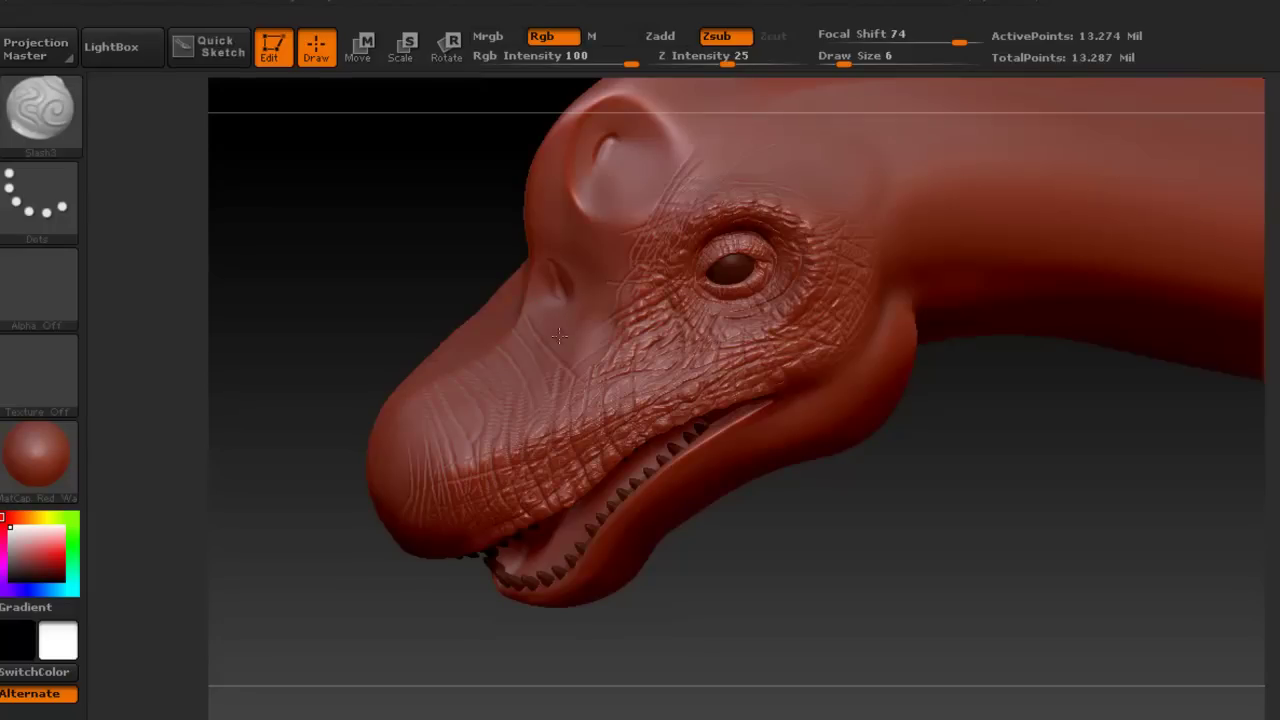
mouse_move(604, 252)
right_down()
mouse_move(563, 283)
mouse_move(605, 290)
right_up()
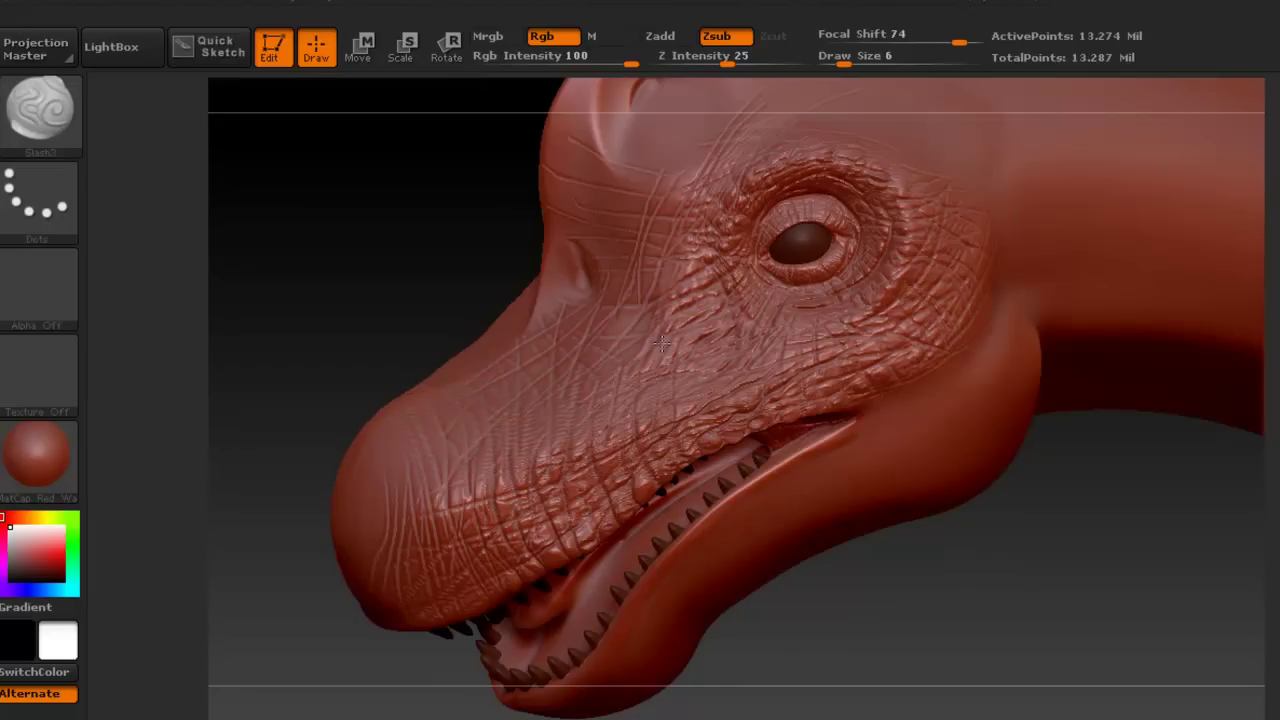
alt+drag(481, 345, 569, 247)
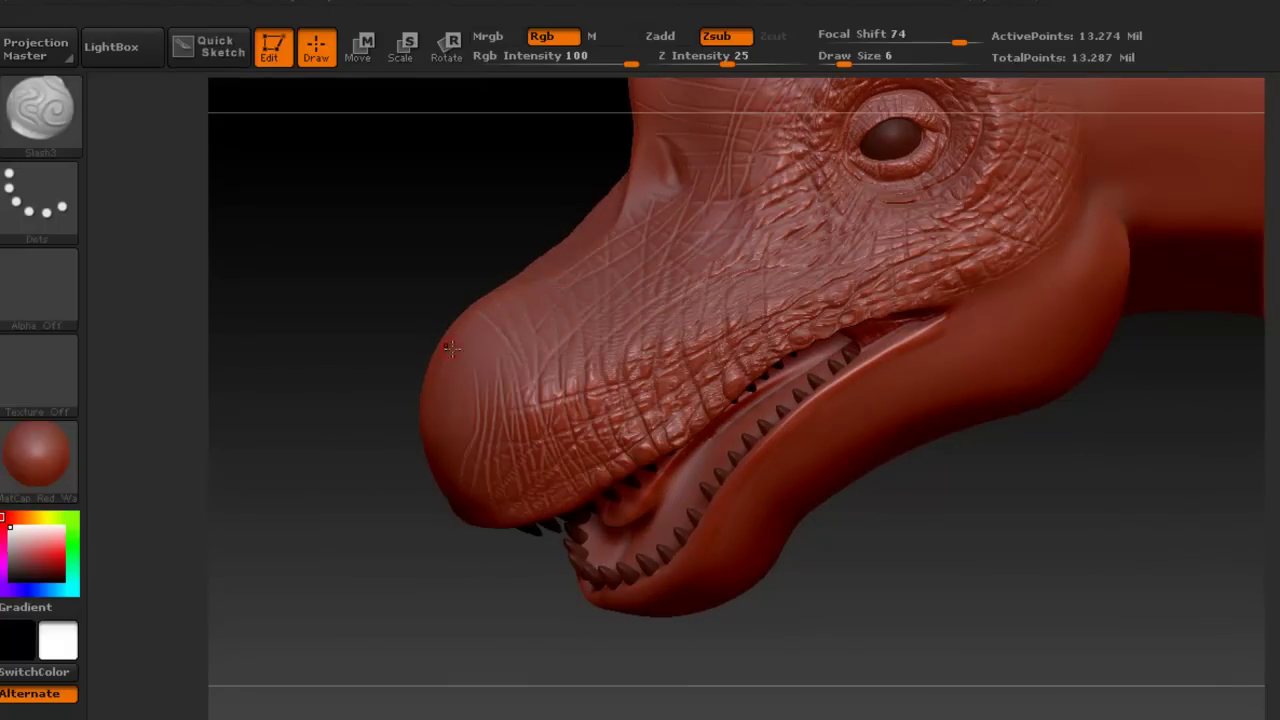
Step: Extend the Slash3 wrinkle lines over the tip of the nose and up the front of the forehead
mouse_move(473, 452)
mouse_down()
mouse_move(560, 420)
mouse_move(540, 480)
mouse_up()
key(ctrl)
mouse_move(438, 446)
alt+mouse_down()
mouse_move(608, 387)
mouse_move(598, 340)
mouse_move(630, 325)
mouse_move(510, 365)
alt+mouse_up()
mouse_move(520, 518)
mouse_down()
mouse_move(585, 541)
mouse_move(622, 311)
mouse_move(658, 318)
mouse_up()
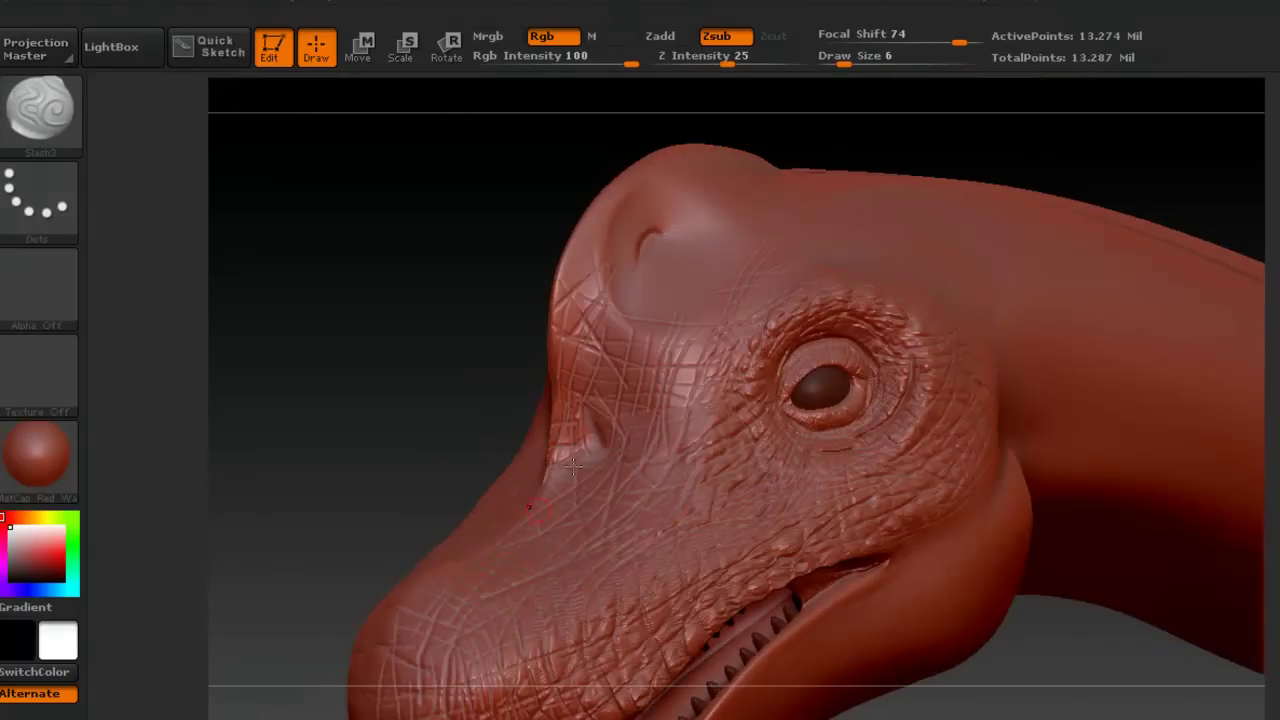
Step: Carve a crossing wrinkle pattern over the lower jaw and cheek, and around the hollow on the head crest
drag(693, 354, 820, 334)
key(alt+Tab)
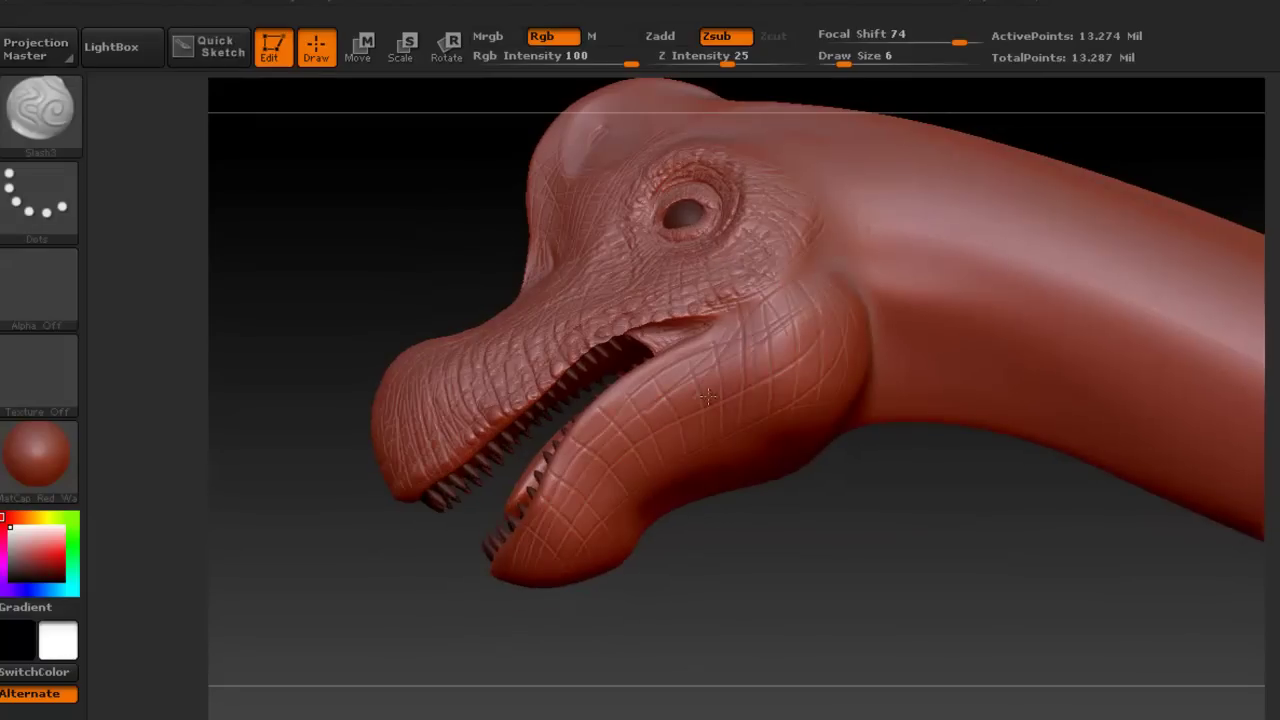
right_drag(594, 430, 673, 475)
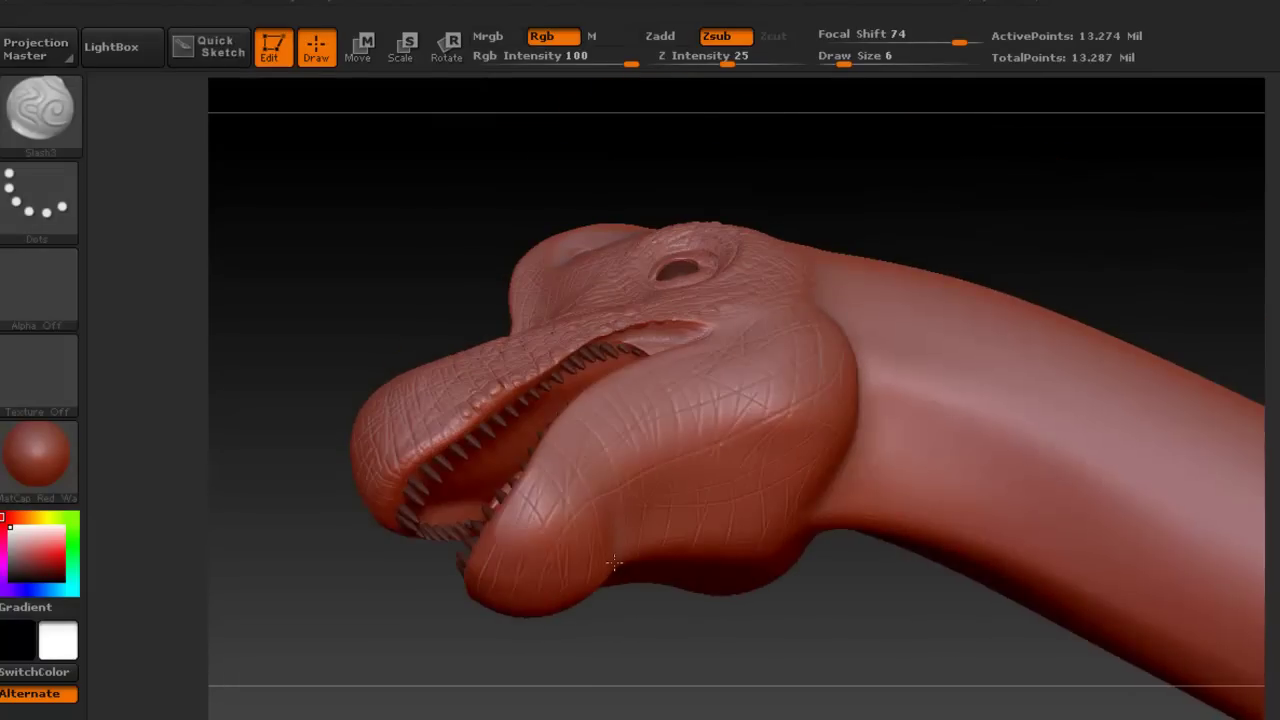
right_drag(578, 497, 800, 461)
mouse_move(816, 326)
right_down()
mouse_move(673, 458)
mouse_move(560, 480)
right_up()
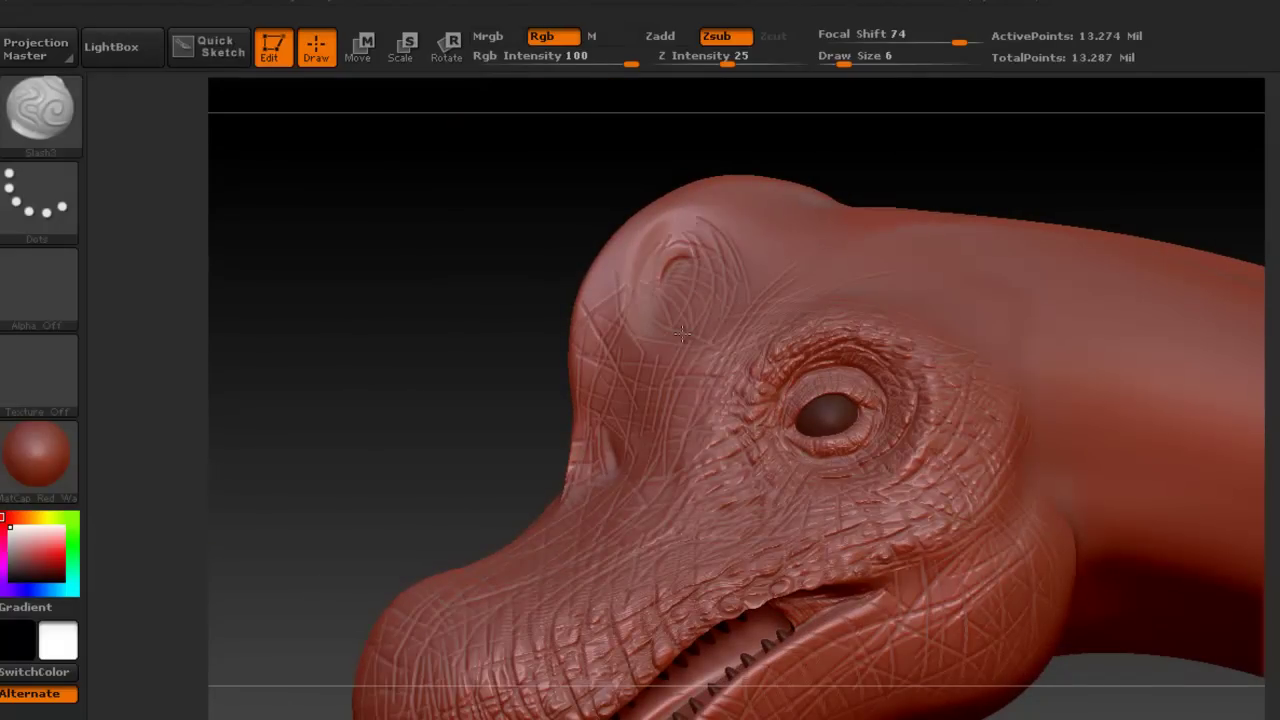
right_drag(611, 311, 818, 204)
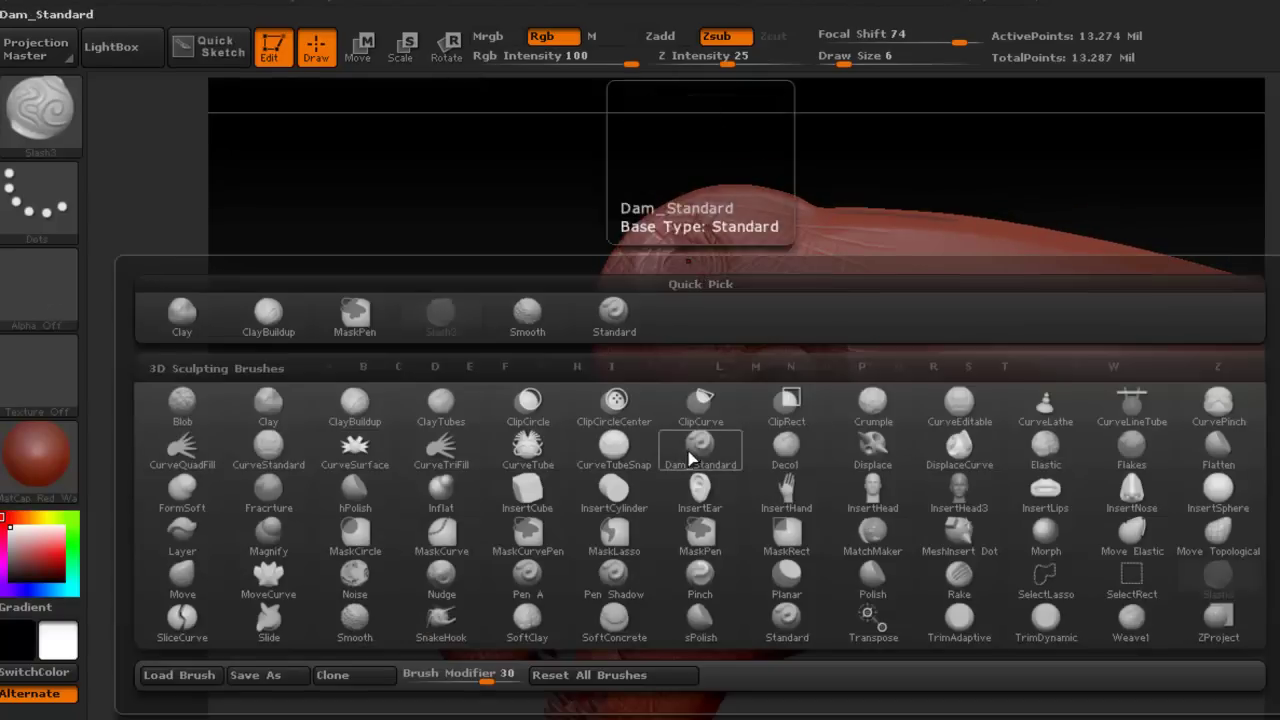
Step: Select the Dam_Standard brush with Draw Size 9 and Z Intensity 29
click(700, 445)
key(space)
key(space)
drag(760, 329, 802, 349)
mouse_move(872, 156)
mouse_down()
mouse_move(850, 250)
mouse_move(886, 434)
mouse_move(789, 408)
mouse_up()
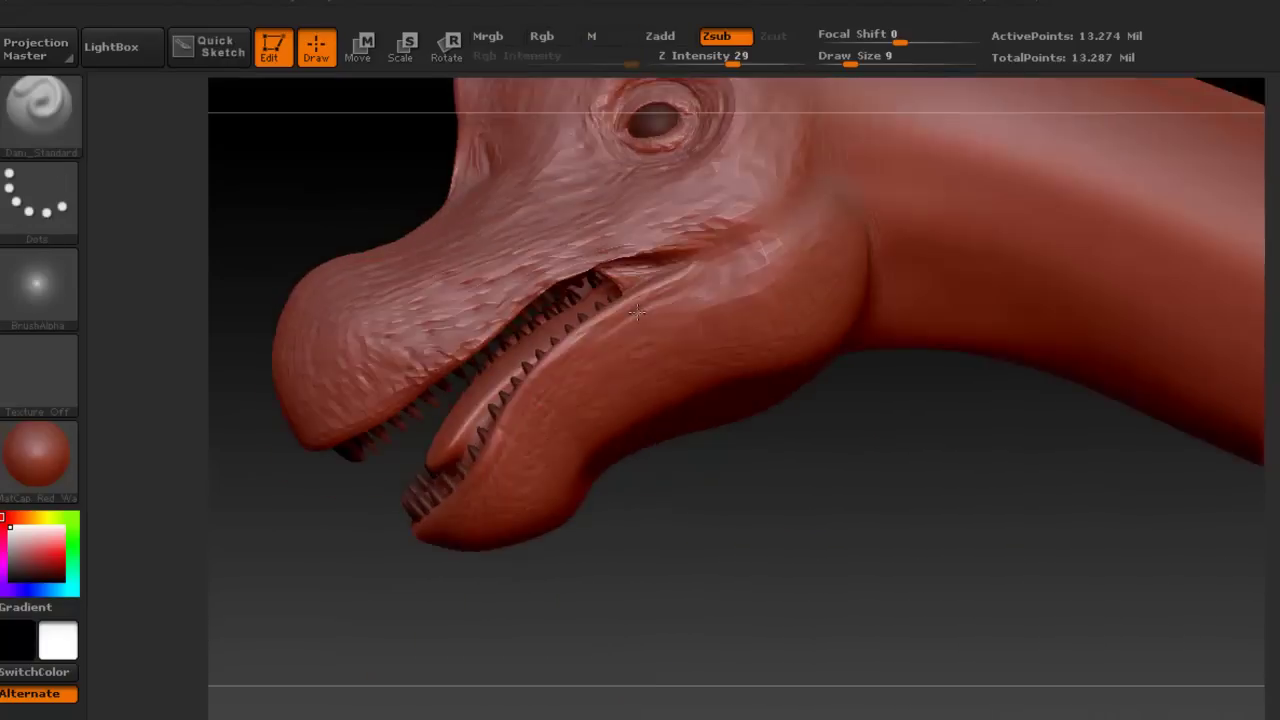
Step: Switch to the Blob brush with Draw Size 23 and Z Intensity 10
key(b)
click(98, 420)
drag(640, 294, 690, 294)
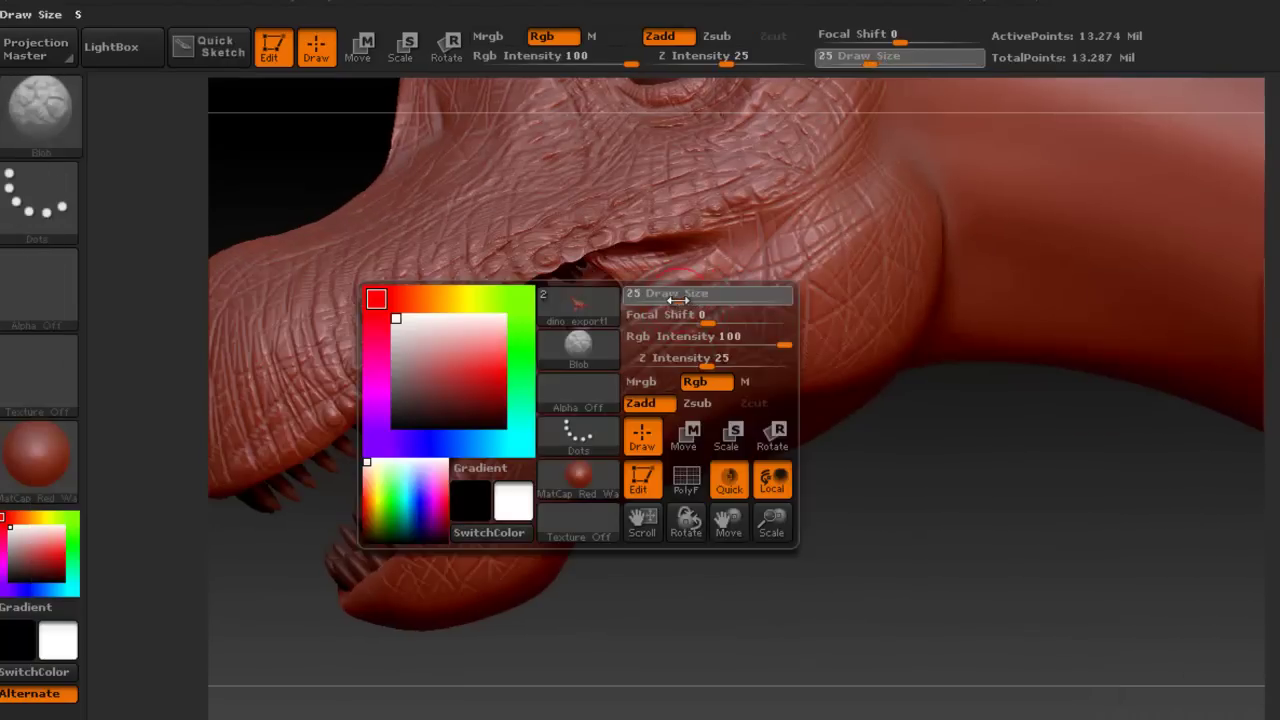
drag(660, 374, 620, 374)
Step: Raise subtle bumps between the wrinkles at the mouth corner and along the upper lower jaw with the Blob brush
drag(607, 312, 841, 297)
drag(745, 288, 836, 296)
drag(677, 343, 866, 351)
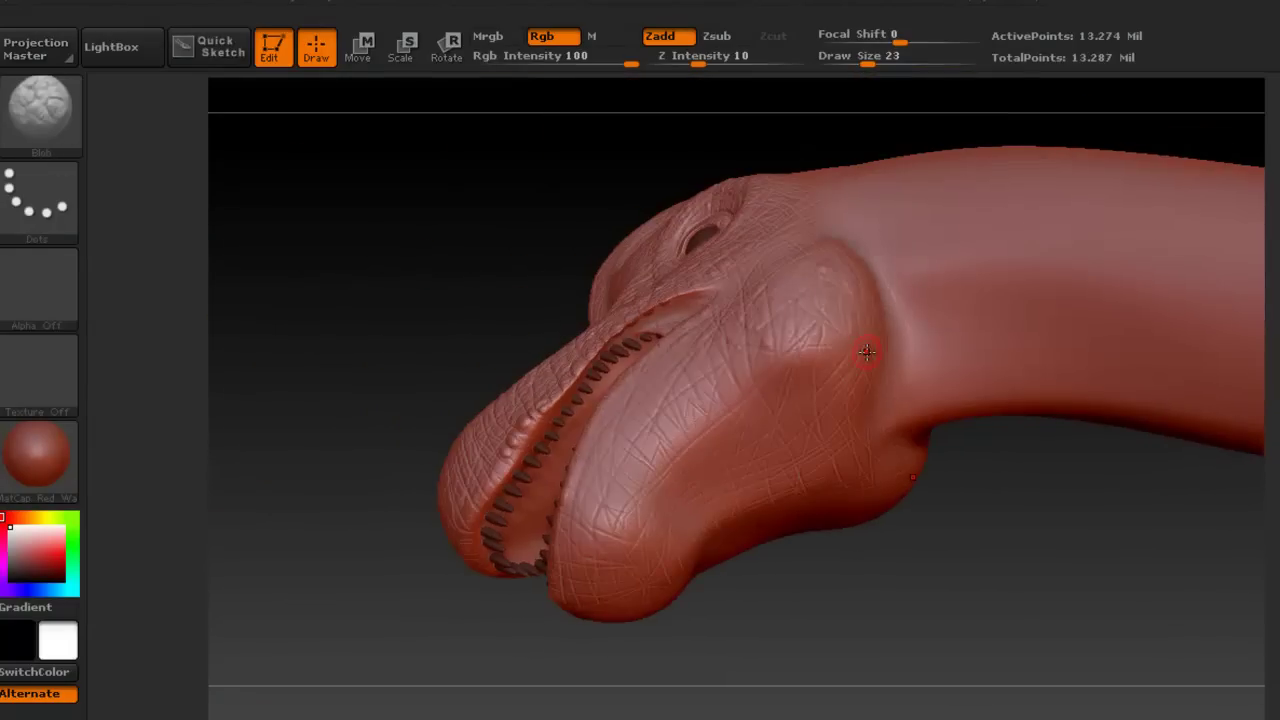
drag(589, 226, 686, 340)
Step: Enlarge the Blob brush to Draw Size 34 and add bumpy skin over the back of the jaw and cheek
key(space)
drag(800, 277, 845, 270)
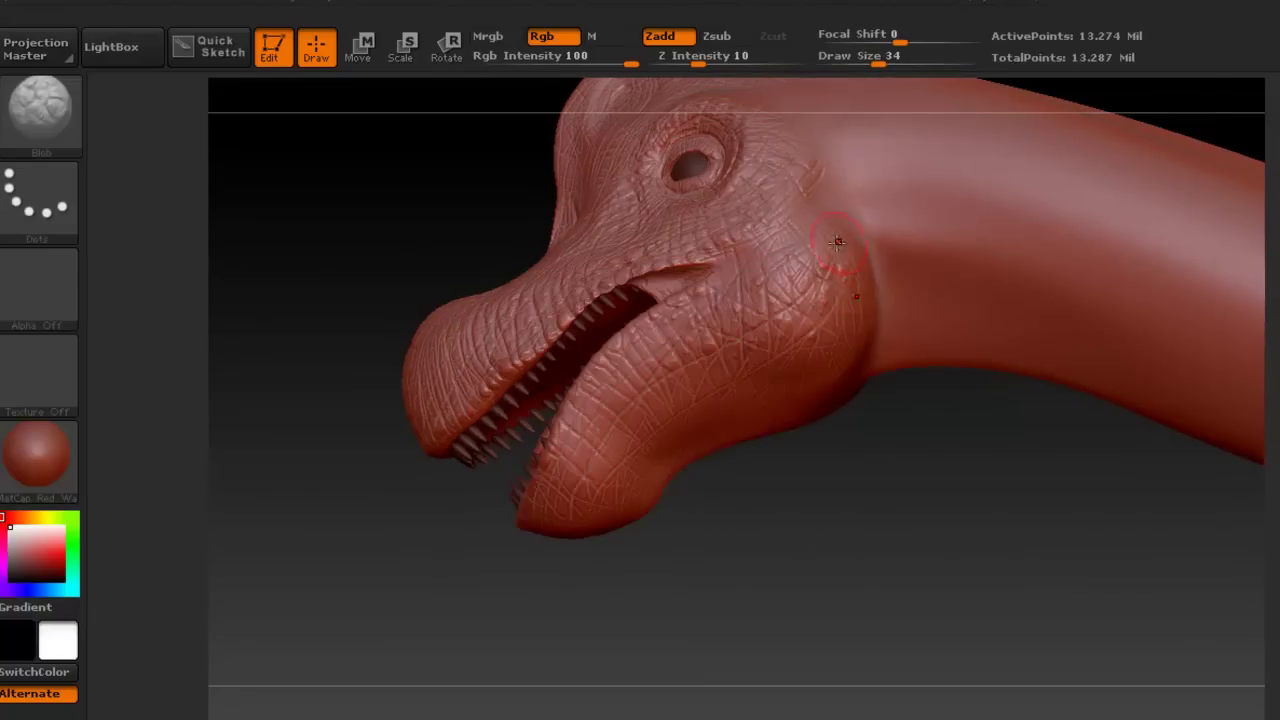
drag(858, 323, 820, 300)
mouse_move(600, 380)
shift+mouse_down()
mouse_move(443, 400)
mouse_move(459, 372)
mouse_move(560, 300)
mouse_move(557, 271)
mouse_move(703, 318)
mouse_move(609, 594)
shift+mouse_up()
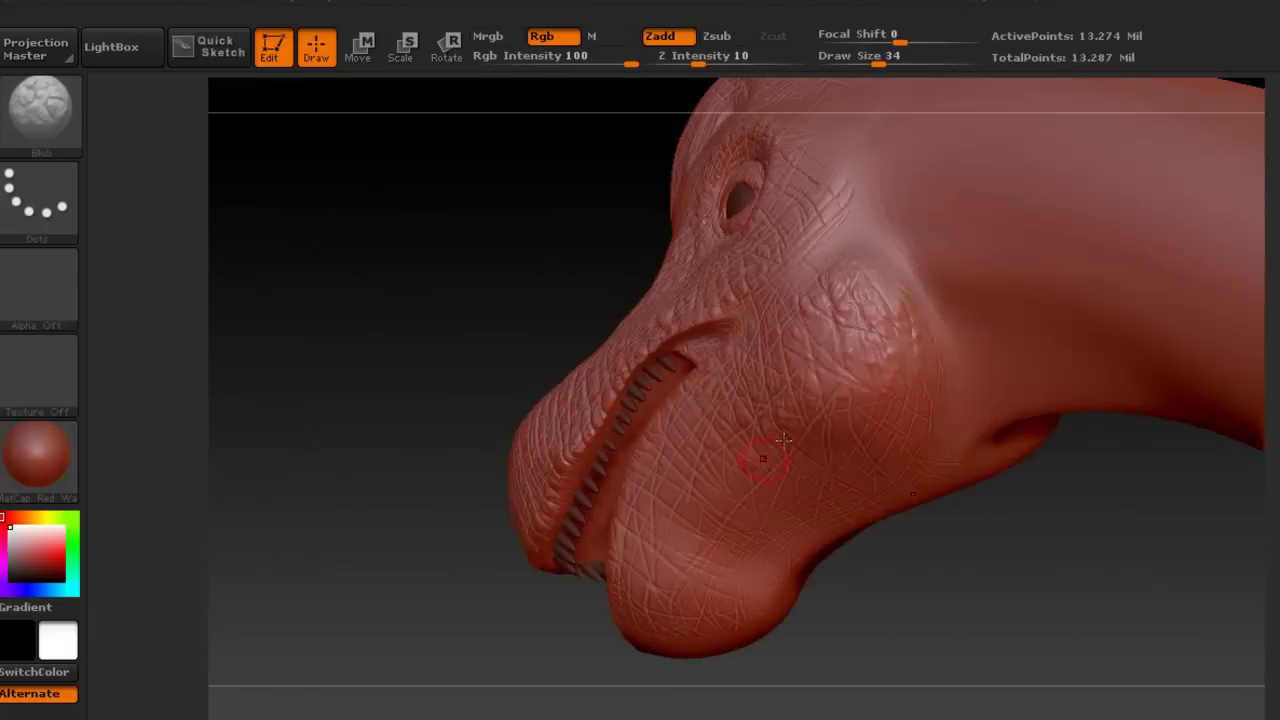
mouse_move(860, 403)
mouse_down()
mouse_move(780, 360)
mouse_move(680, 347)
mouse_up()
Step: Carve fine crossing wrinkles behind the eye, over the back of the head and into the neck with Dam_Standard at Draw Size 9
key(b)
click(690, 340)
key(space)
key(space)
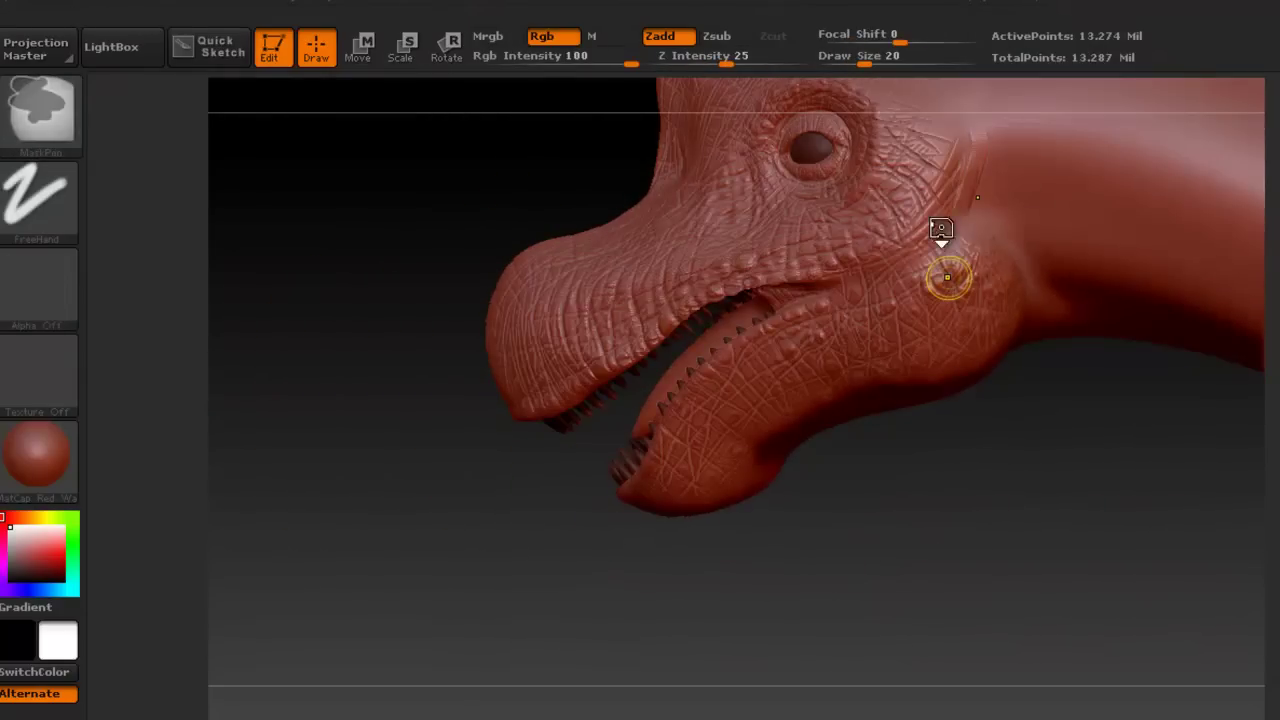
key(ctrl)
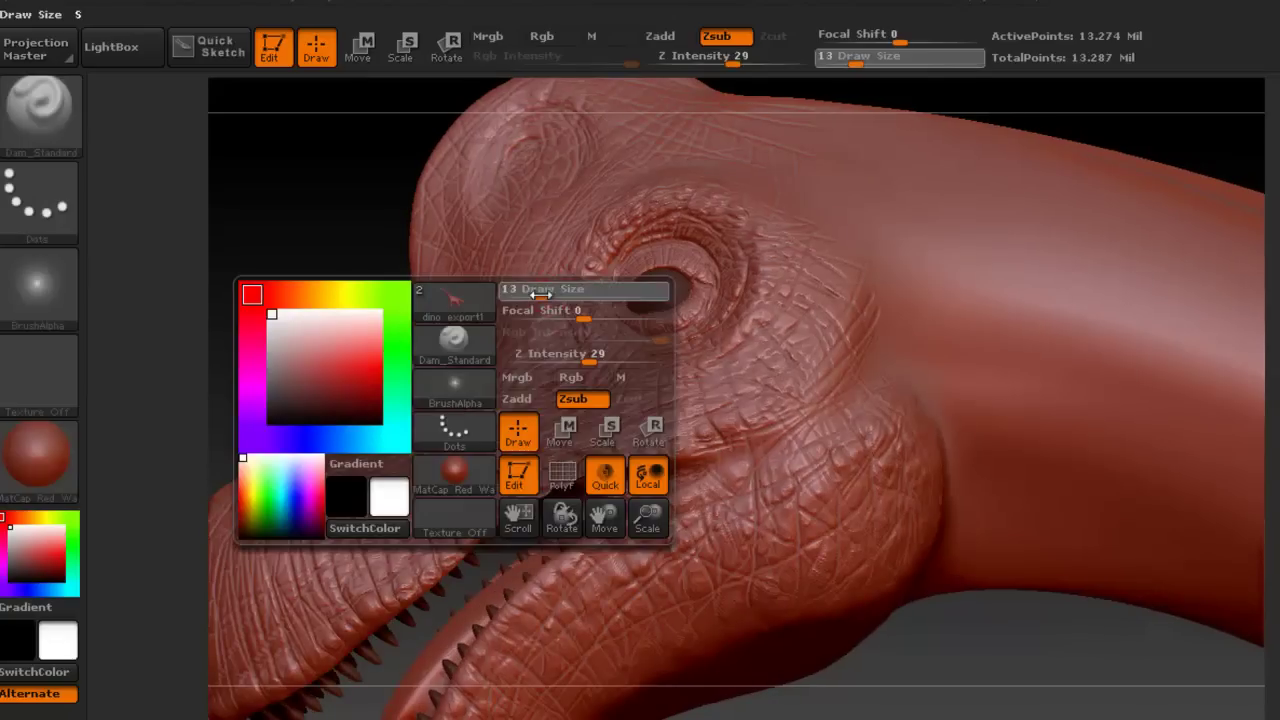
drag(540, 293, 528, 291)
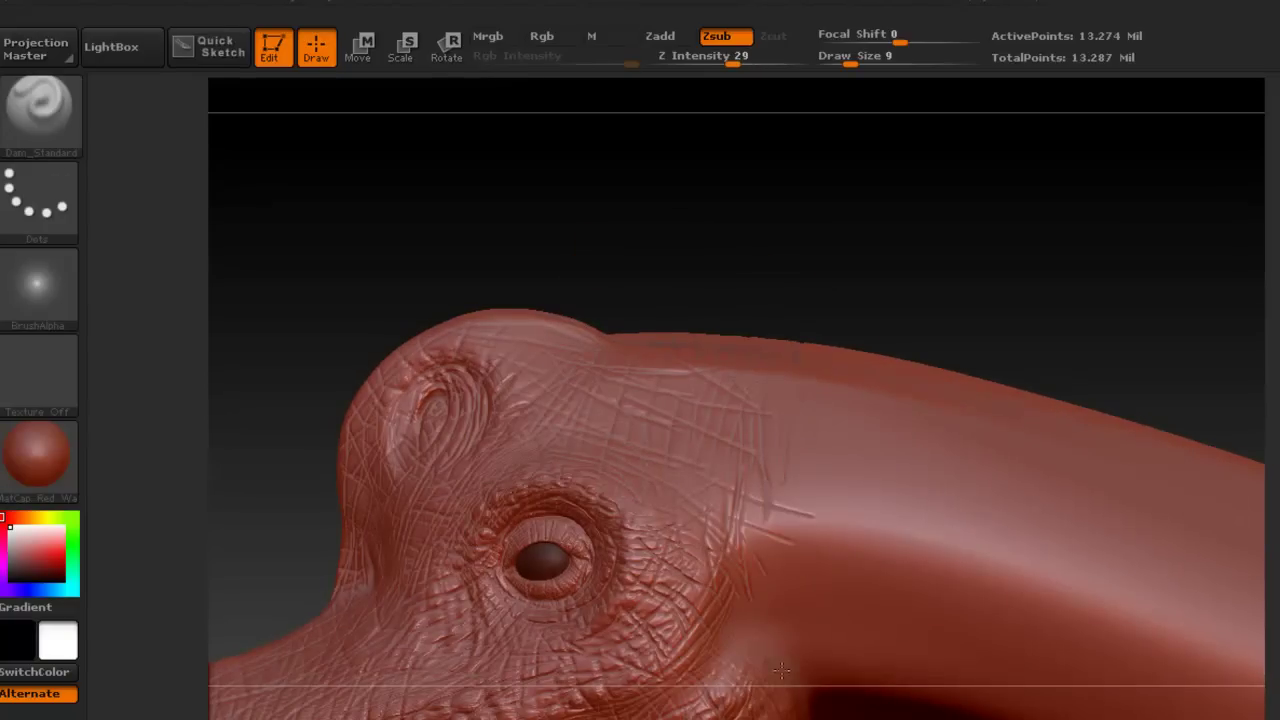
drag(752, 548, 810, 462)
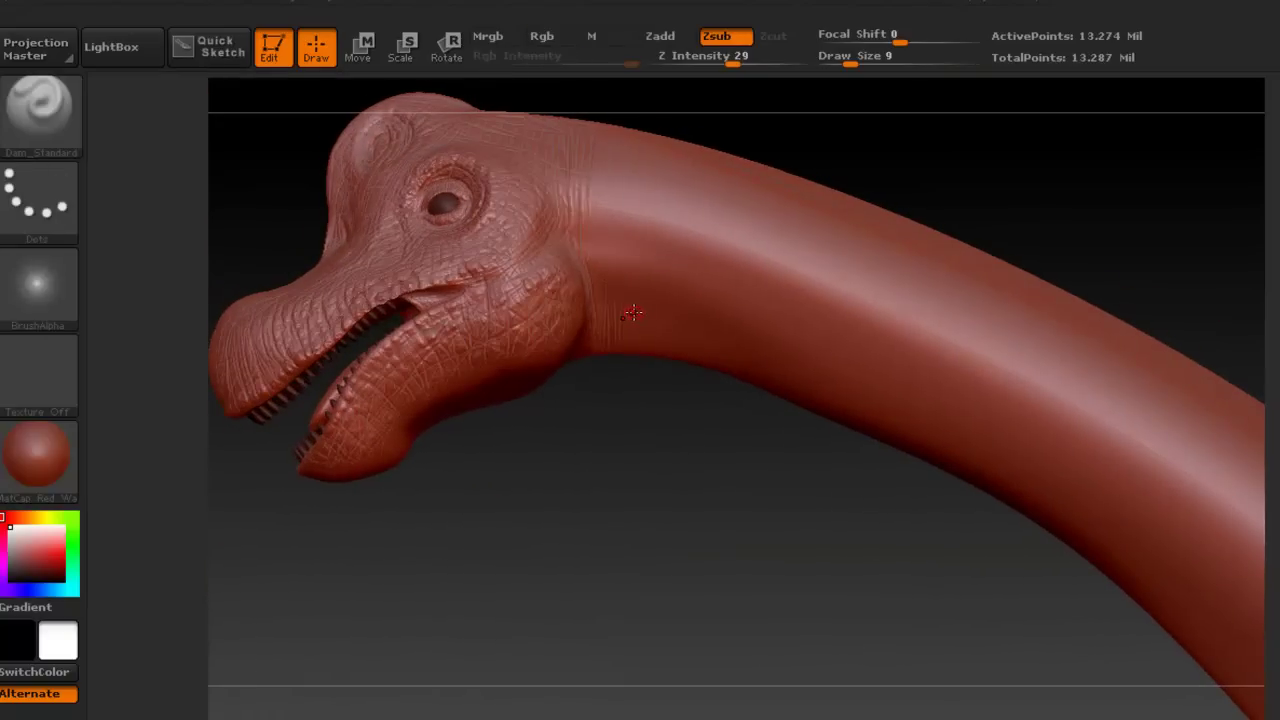
Step: Raise narrow vertical skin folds on the neck just behind the jaw with the Standard brush at Draw Size 9, Z Intensity 10
key(b)
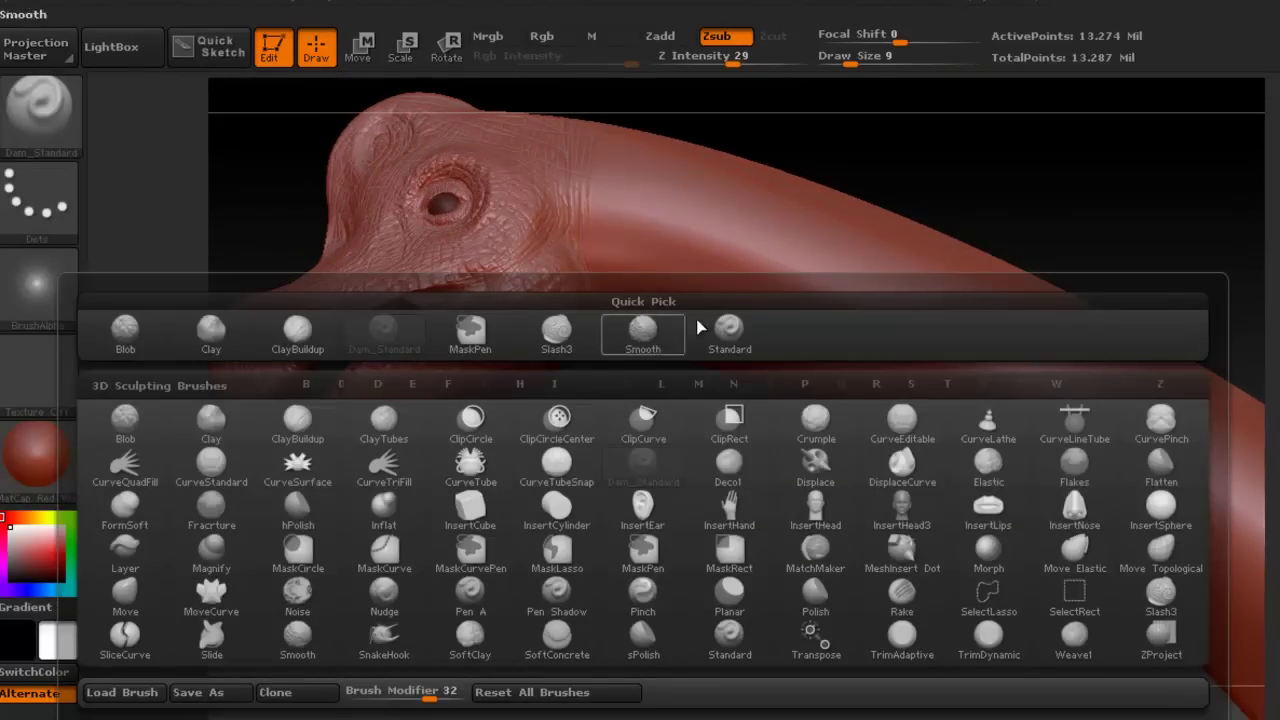
click(625, 333)
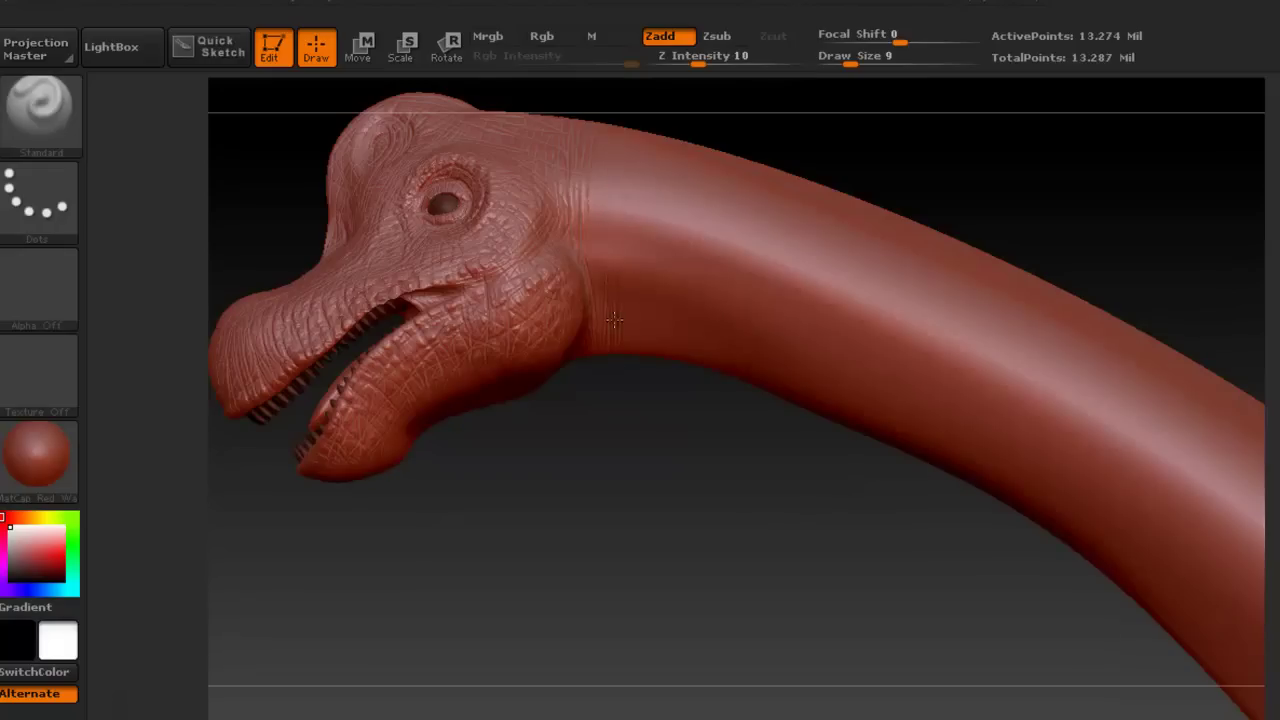
right_drag(610, 275, 604, 232)
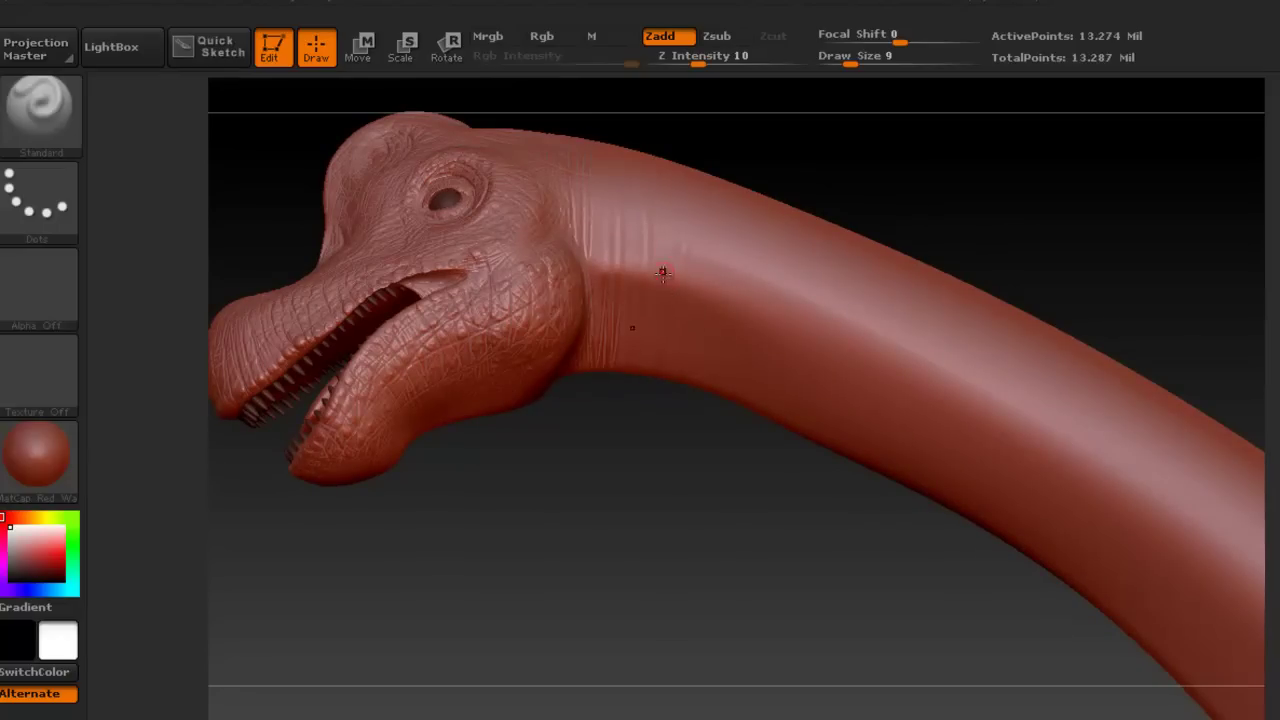
right_drag(719, 291, 699, 279)
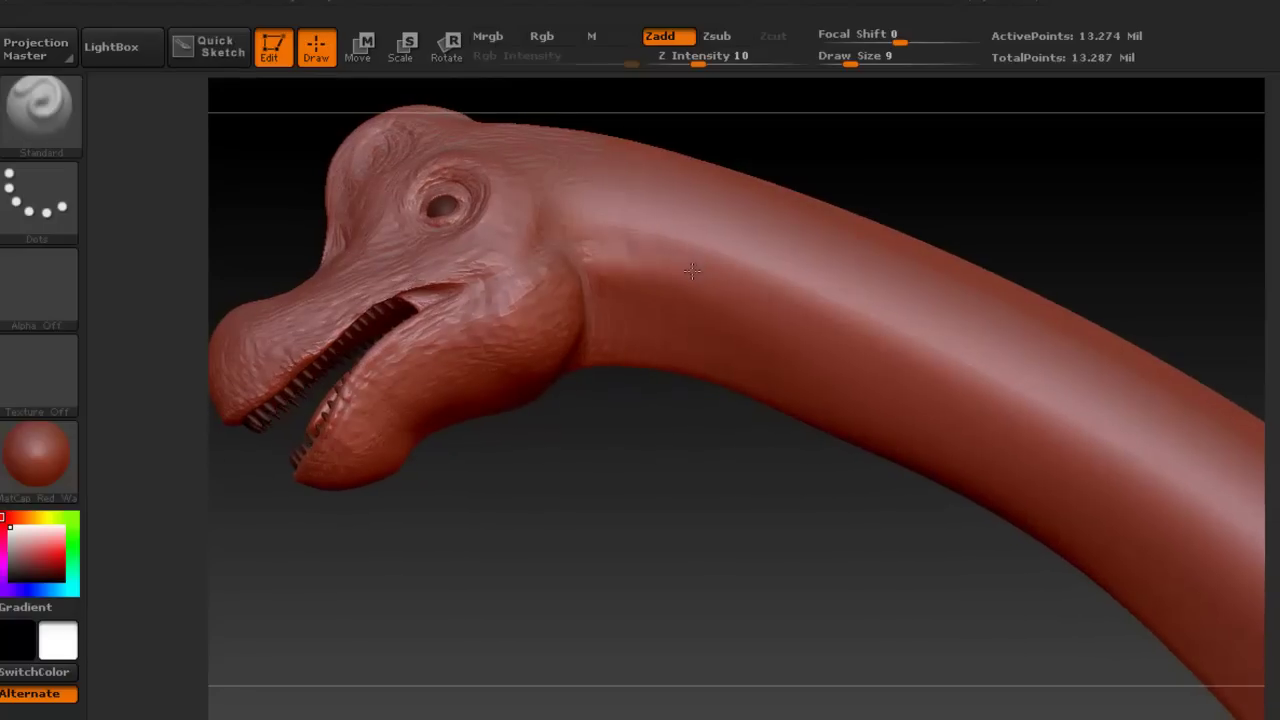
Step: Enlarge the Standard brush to Draw Size 20 and raise wider ring-like folds across the upper neck
right_click(697, 277)
drag(697, 277, 713, 277)
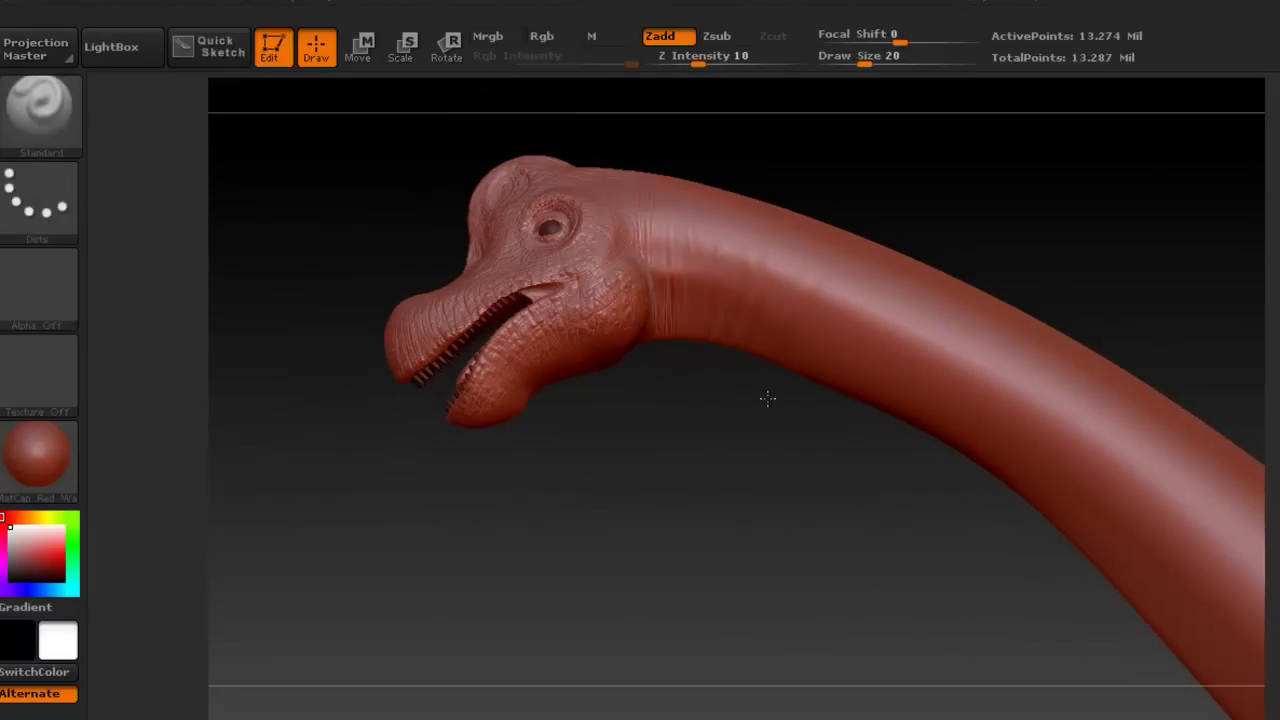
drag(808, 307, 848, 376)
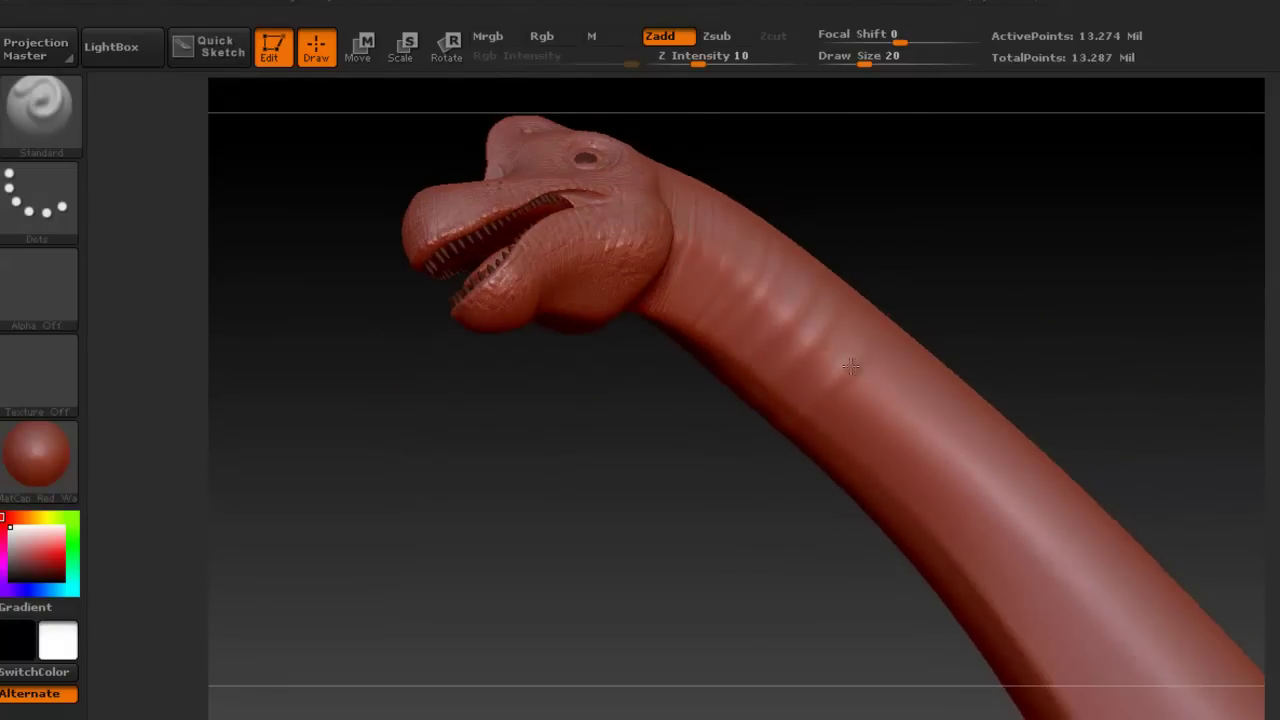
drag(873, 297, 864, 266)
drag(774, 256, 808, 284)
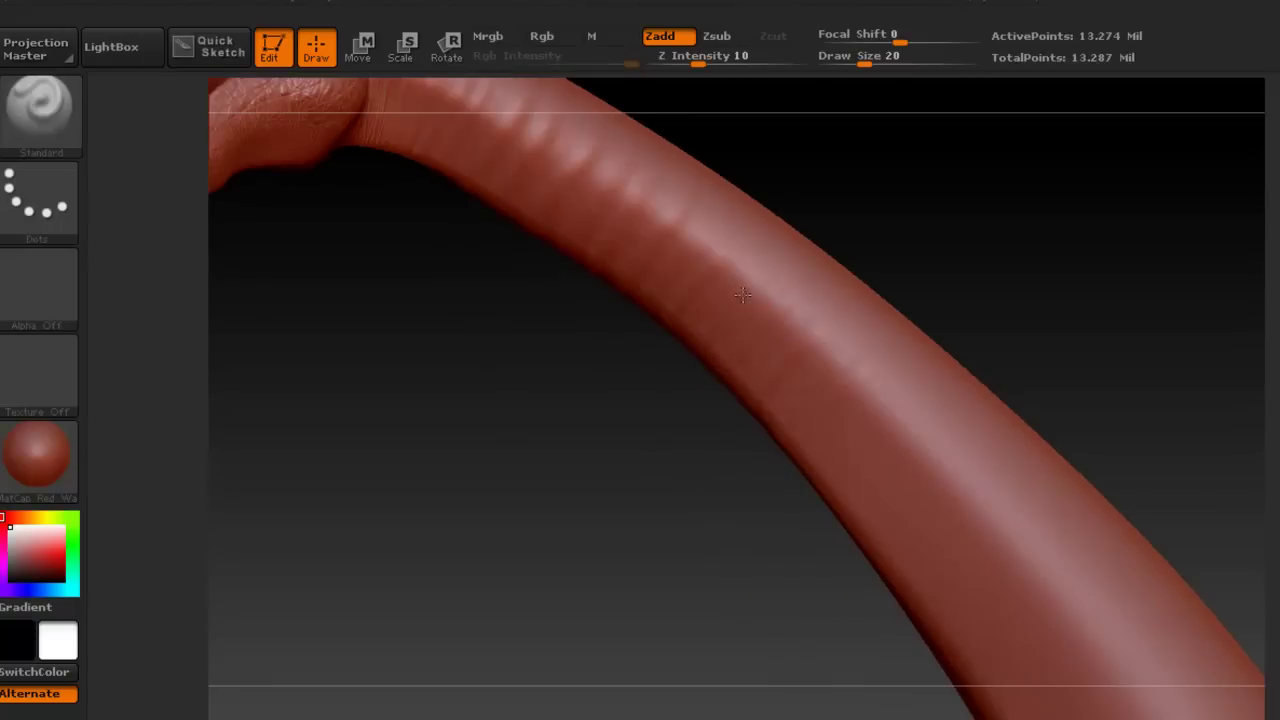
Step: Continue the ring-like folds down the side and front of the lower neck to the chest with the Standard brush
mouse_move(825, 370)
mouse_down()
mouse_move(877, 286)
mouse_move(714, 337)
mouse_up()
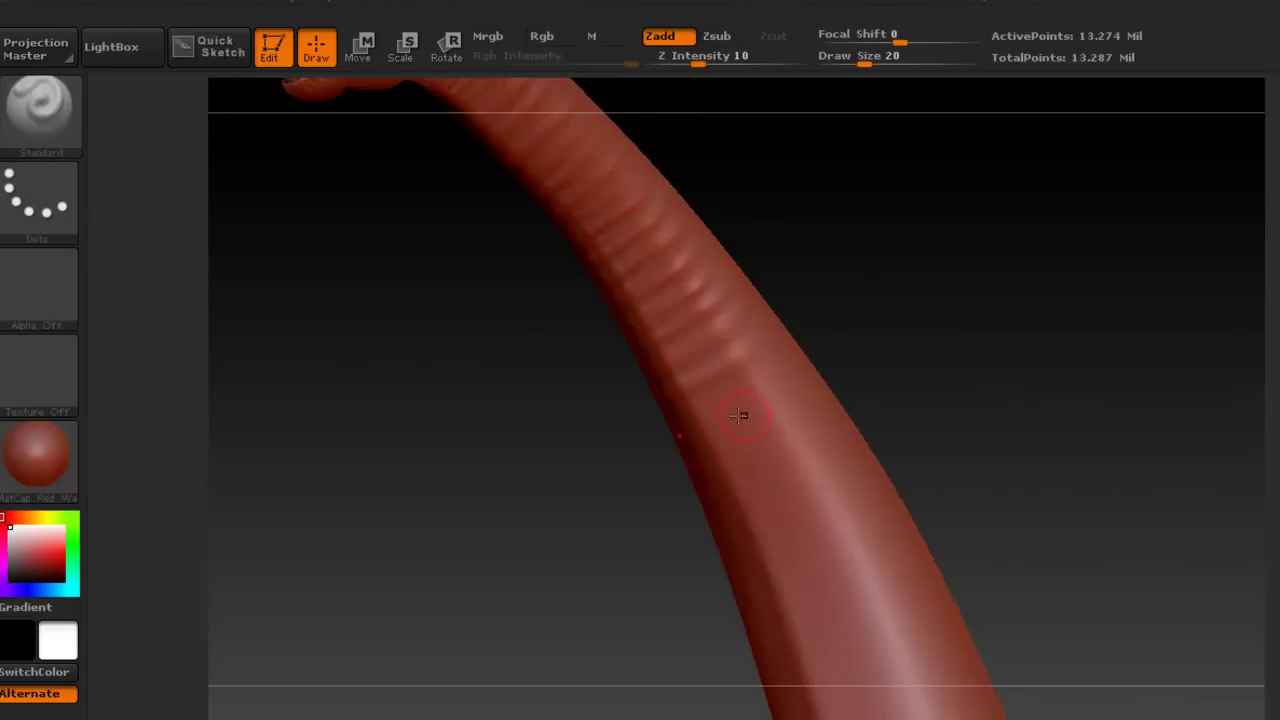
drag(803, 450, 797, 348)
drag(822, 396, 720, 320)
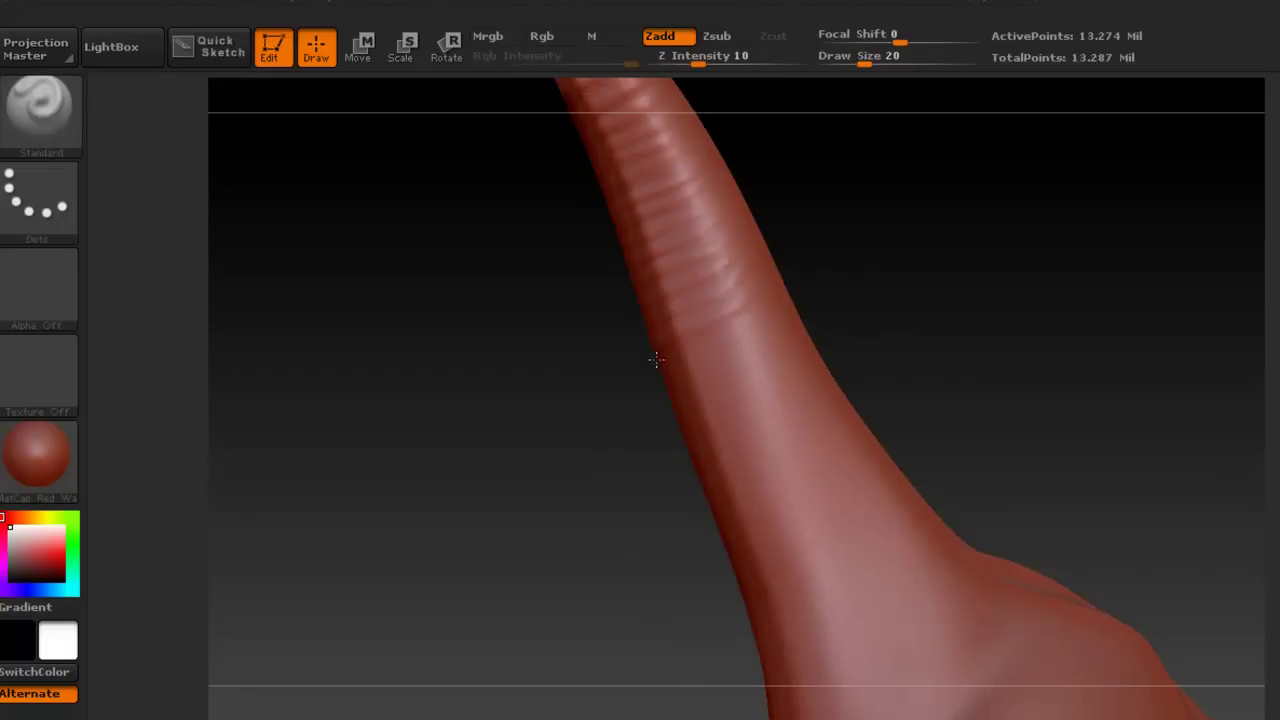
drag(803, 413, 812, 310)
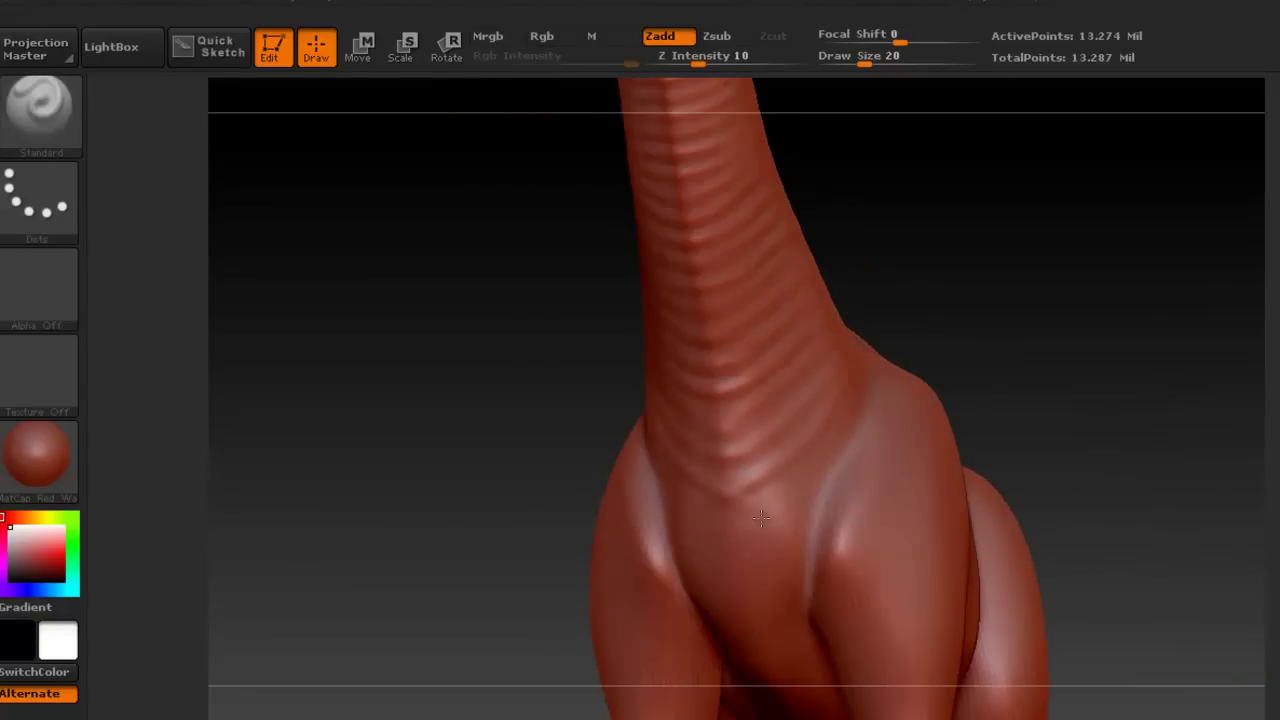
drag(761, 517, 800, 360)
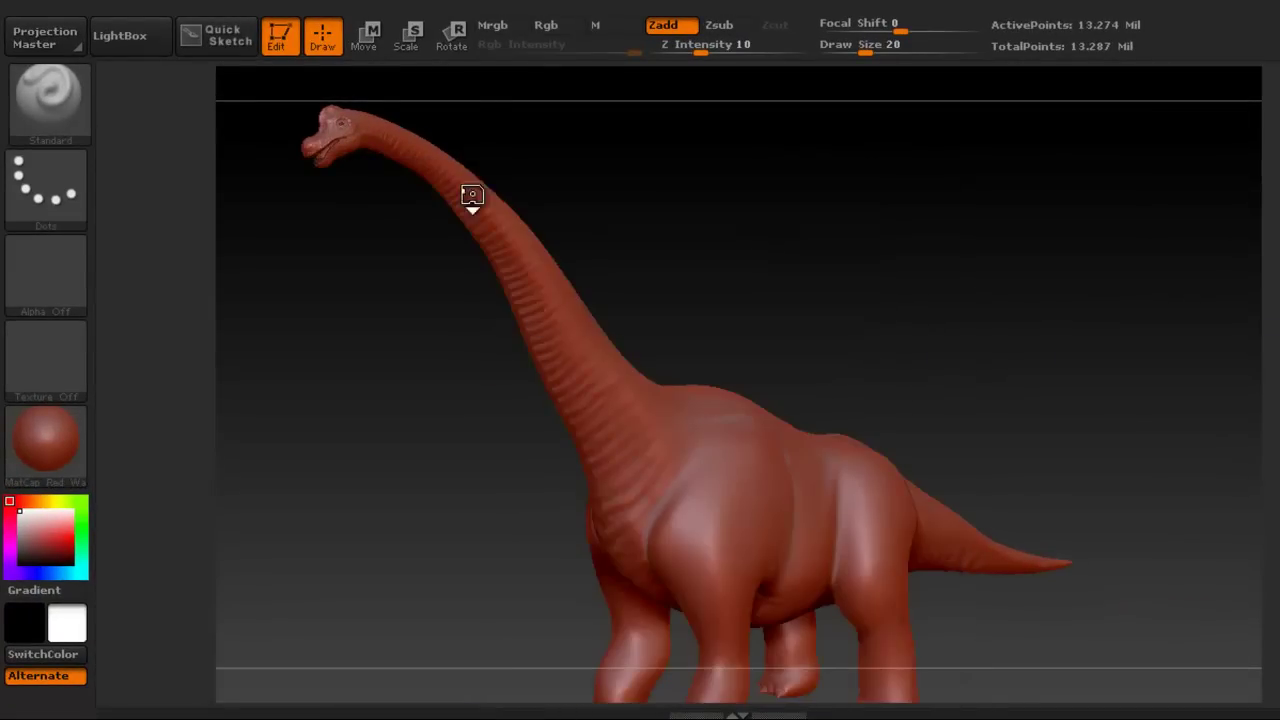
Step: Cut thin creases between the folds of the upper neck with the Slash3 brush at Draw Size 9, Z Intensity 25
mouse_move(472, 195)
mouse_down()
mouse_move(551, 209)
mouse_move(535, 250)
mouse_up()
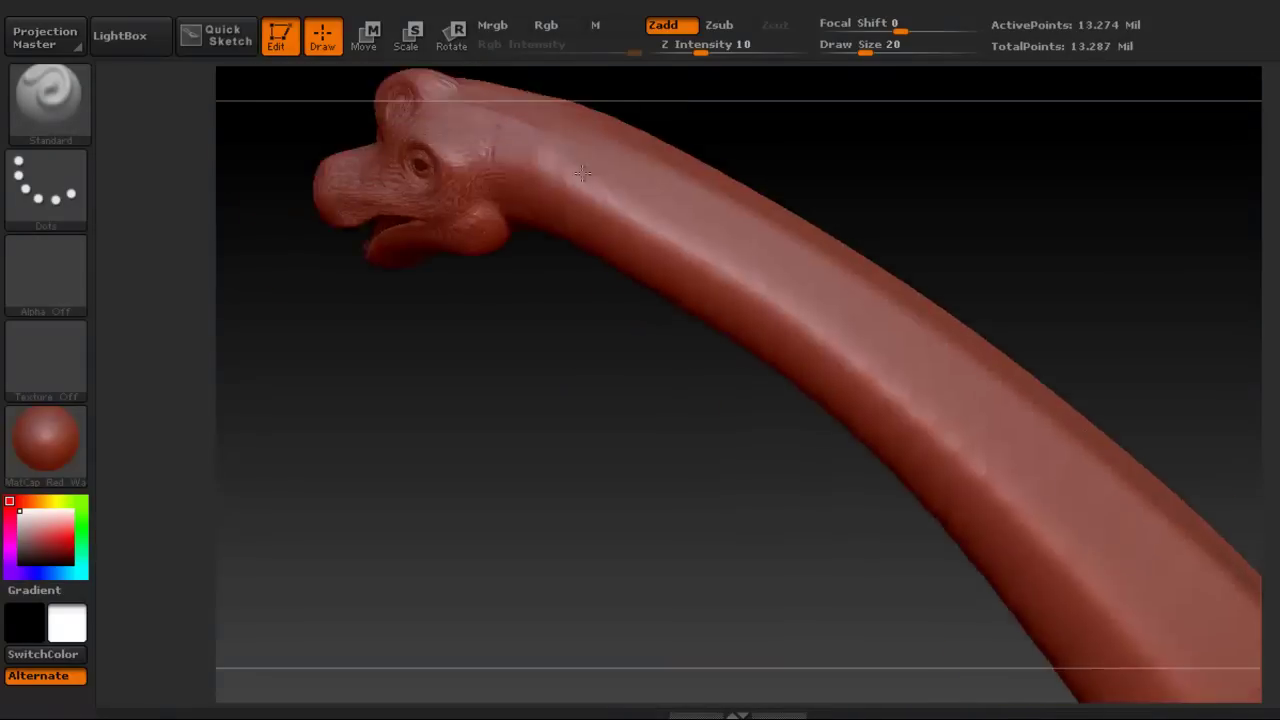
key(b)
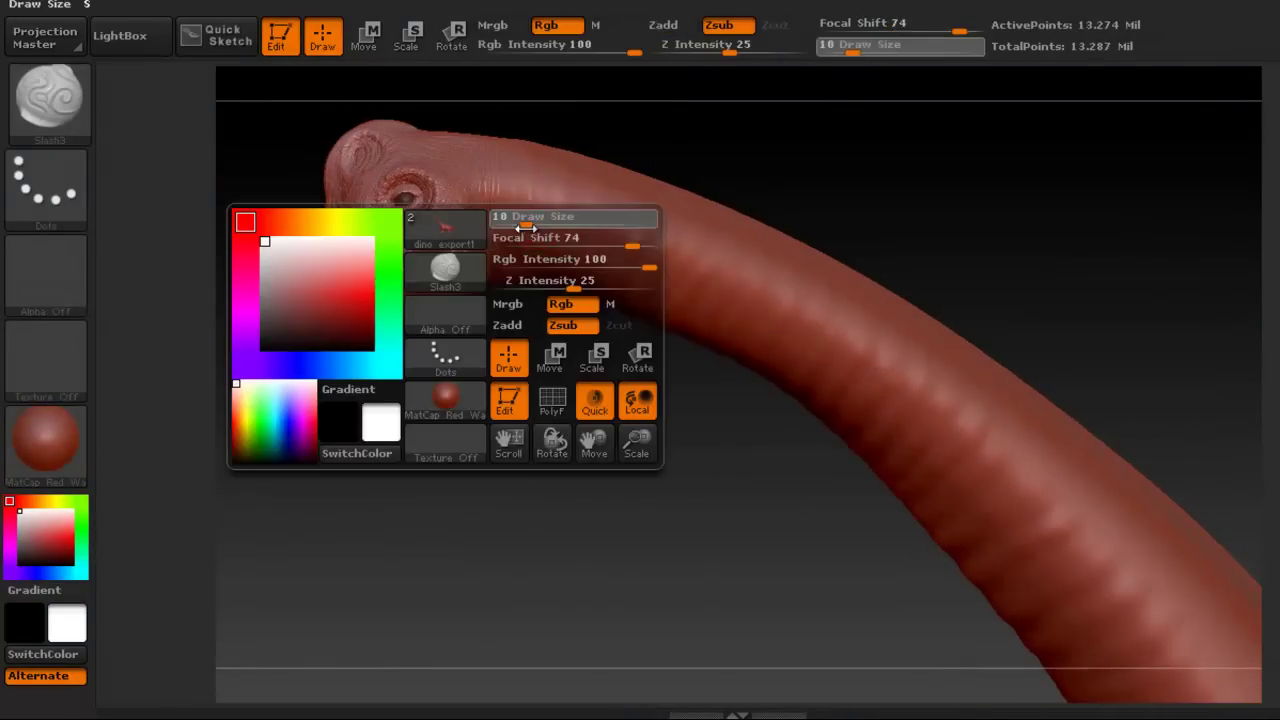
key(ctrl)
key(space)
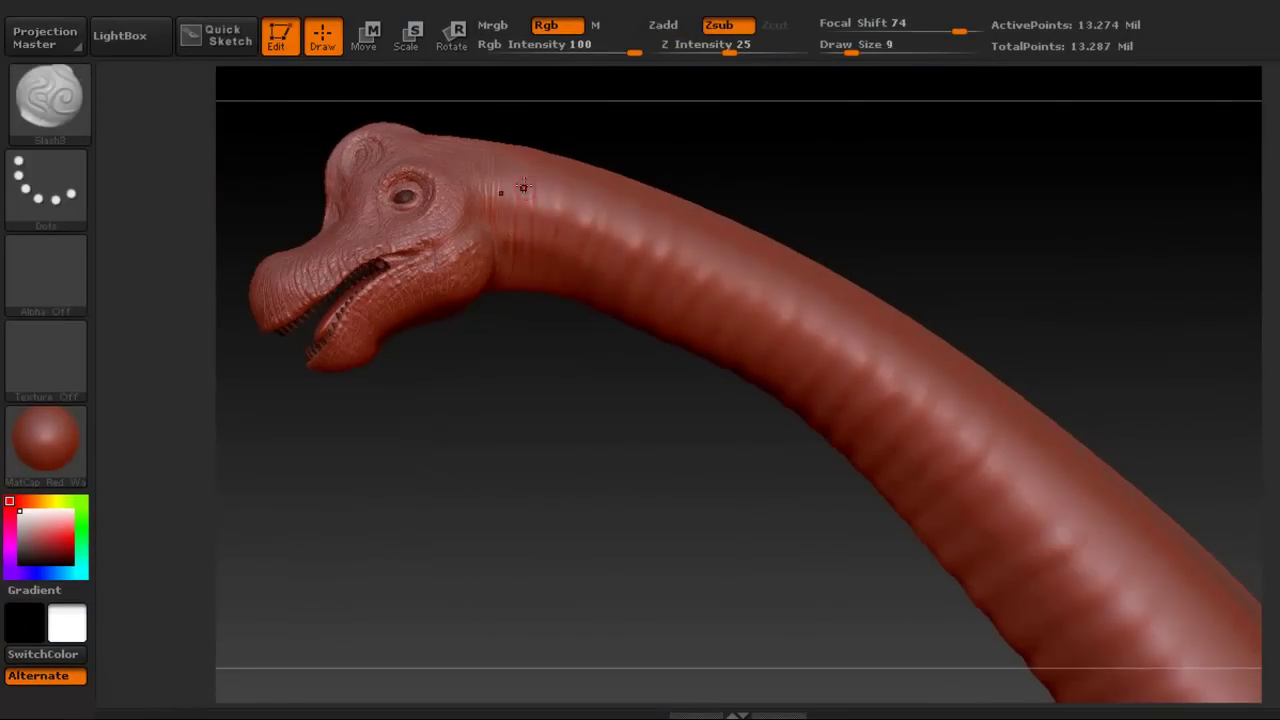
right_drag(532, 228, 535, 320)
right_drag(676, 286, 610, 342)
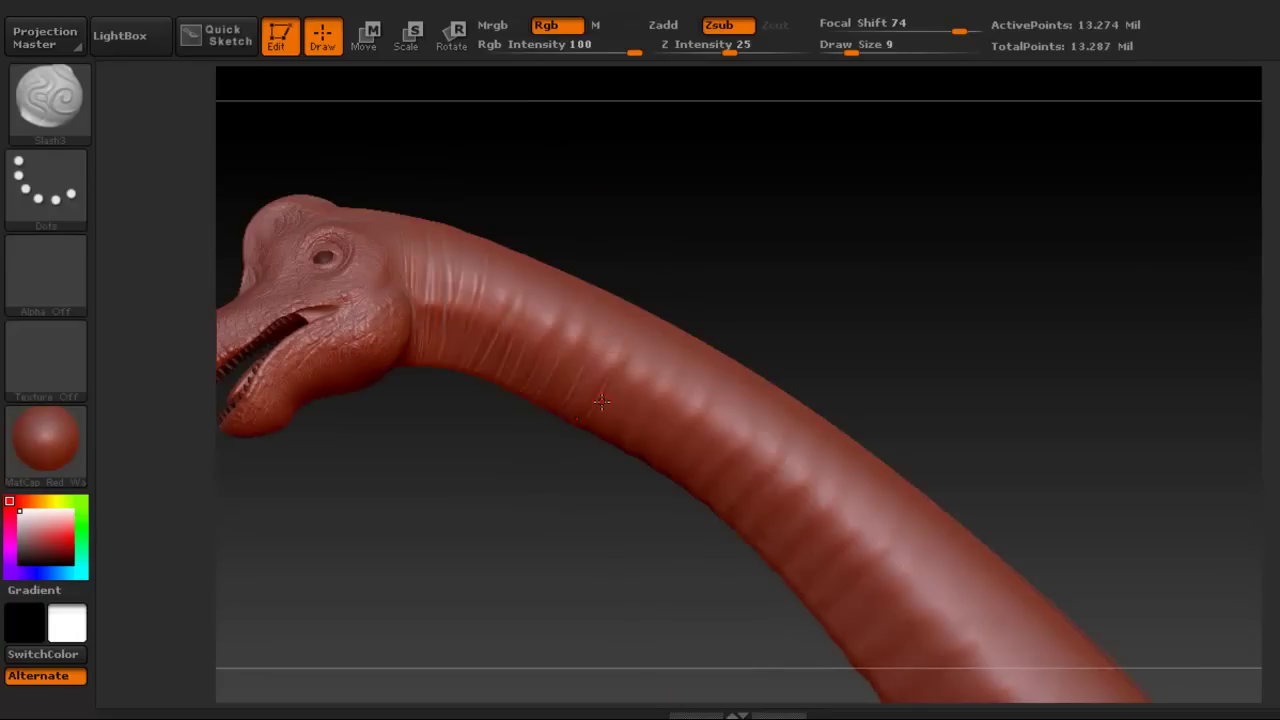
right_drag(505, 316, 560, 371)
right_drag(668, 279, 490, 280)
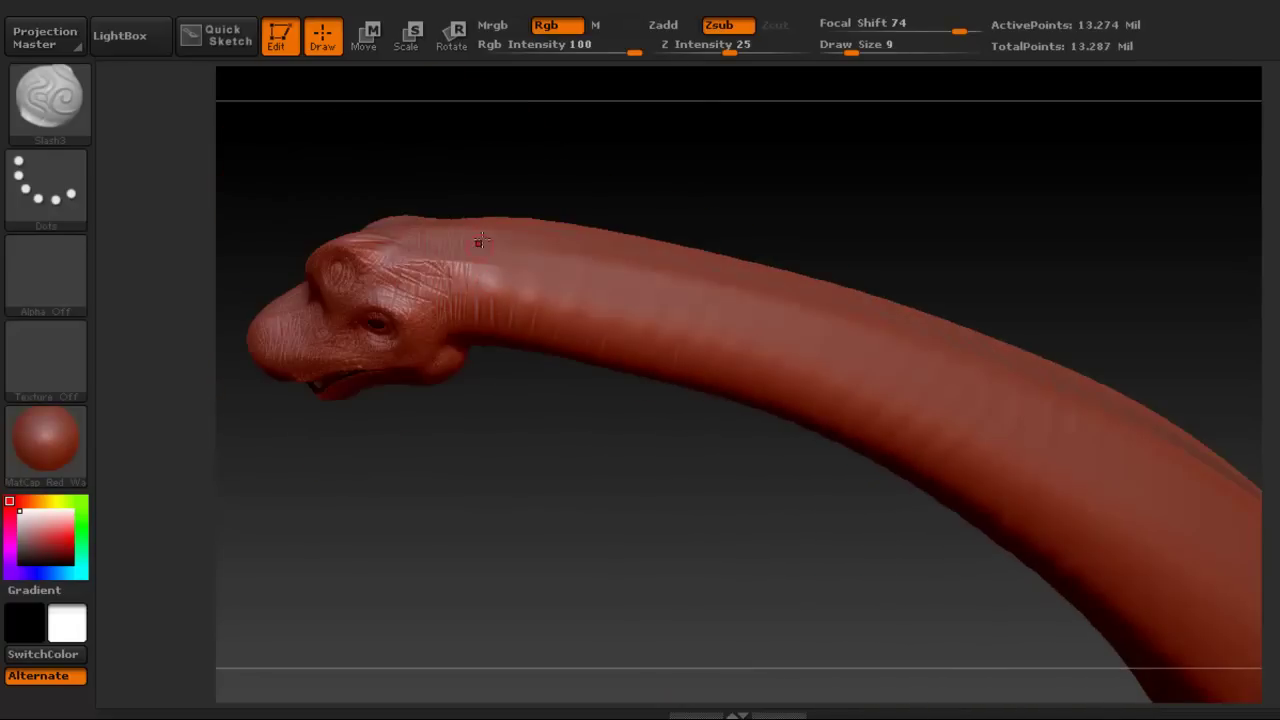
Step: Extend the Slash3 creases over the top of the neck and down its middle section
right_drag(709, 342, 641, 321)
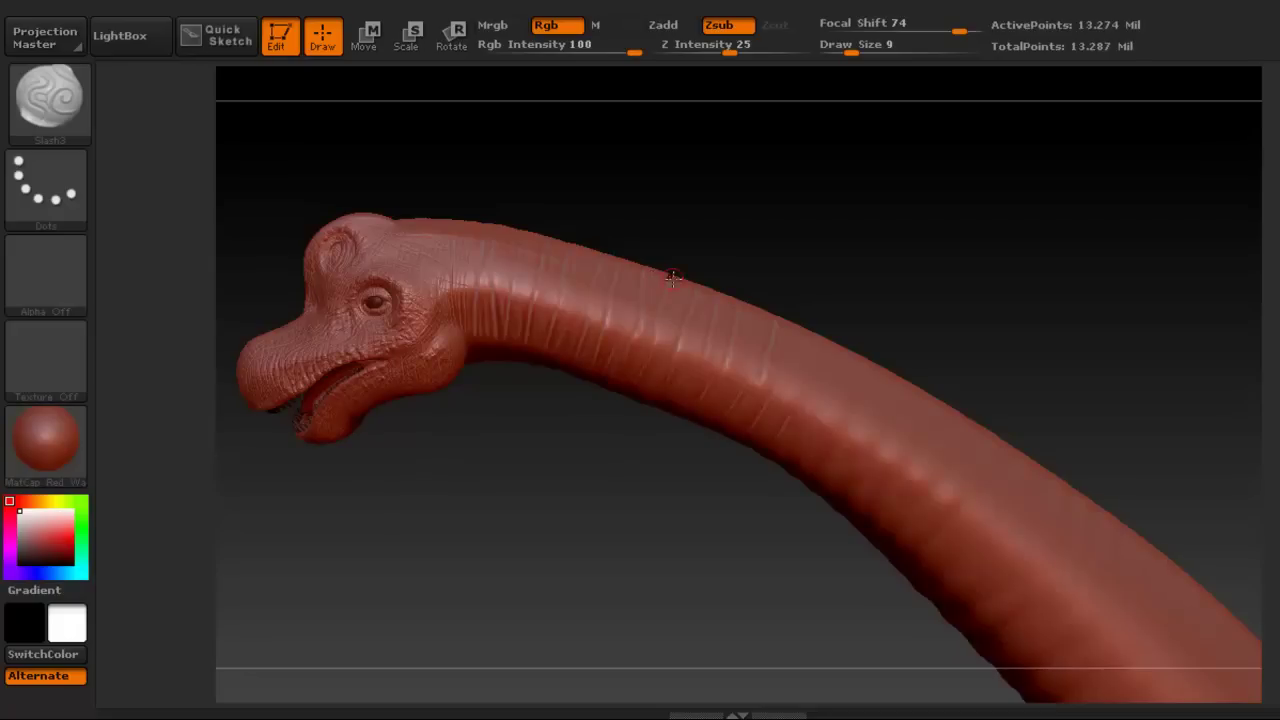
right_drag(677, 403, 685, 364)
right_drag(766, 357, 577, 449)
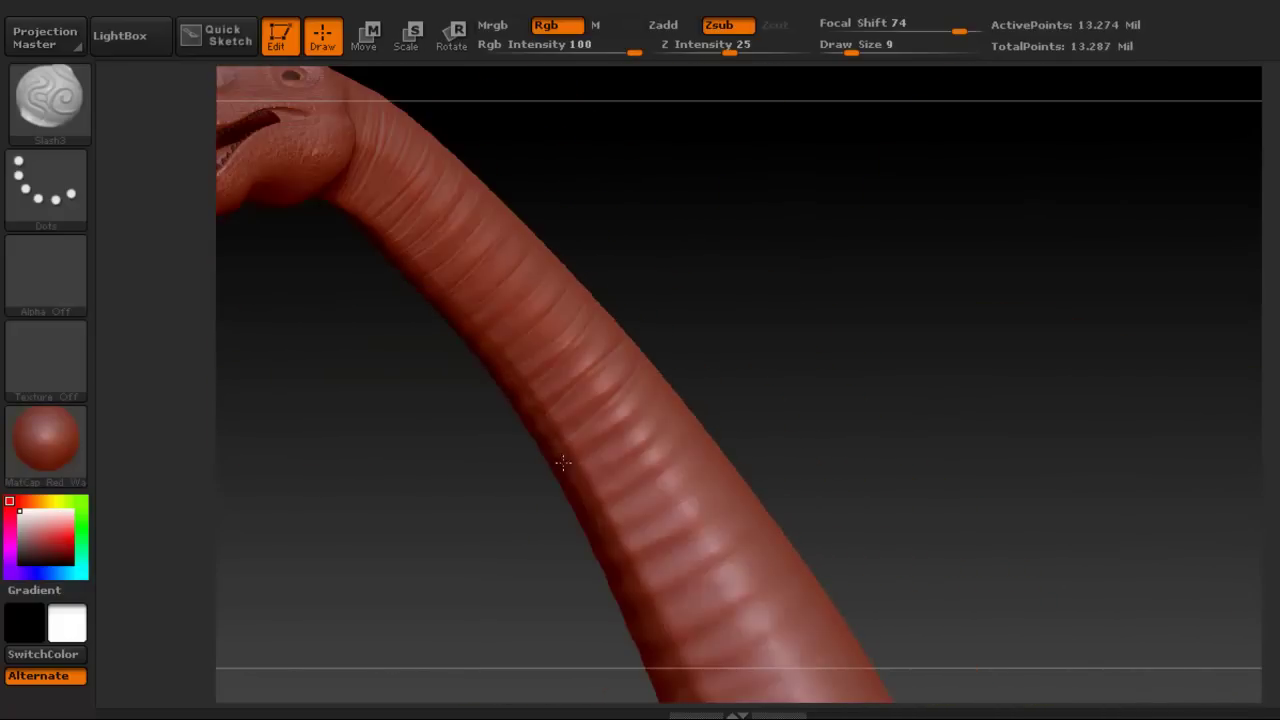
right_drag(686, 355, 867, 361)
Step: Cut more Slash3 creases along the lower neck down to the shoulder
right_drag(792, 349, 770, 388)
right_drag(877, 428, 814, 357)
right_drag(941, 491, 659, 268)
scroll(896, 322, up, 5)
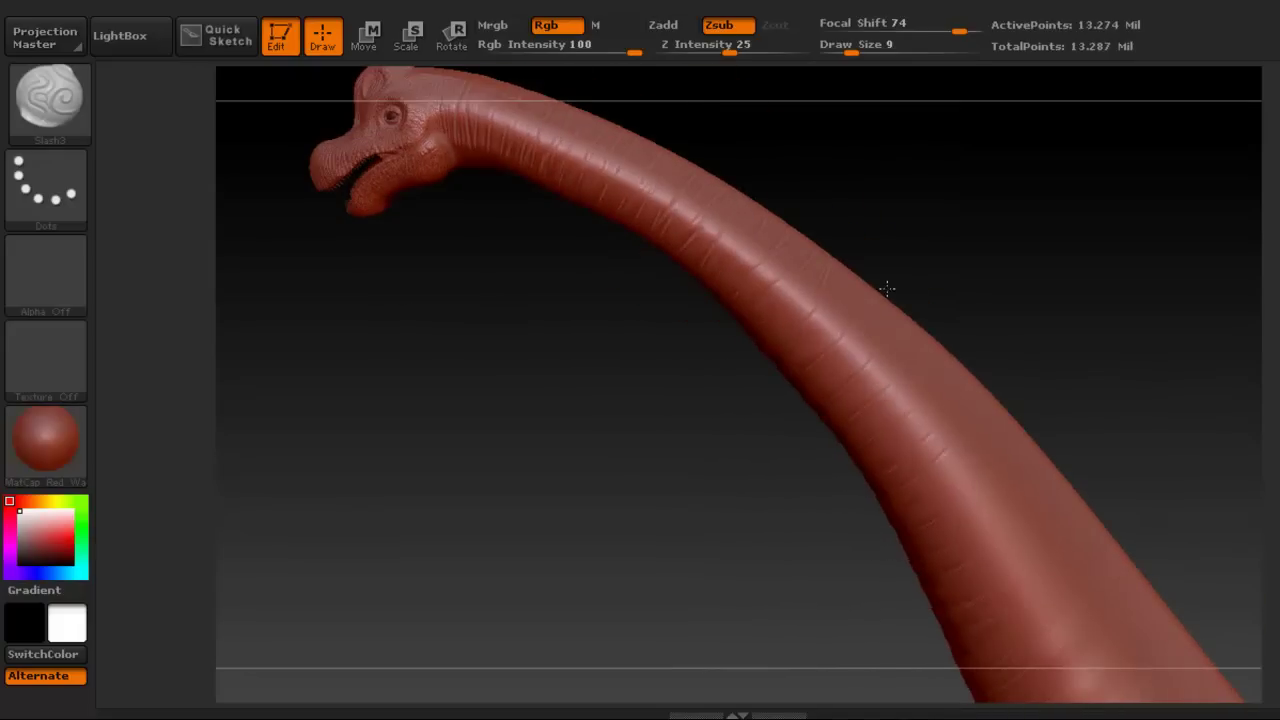
mouse_move(885, 348)
right_down()
mouse_move(928, 386)
mouse_move(800, 300)
mouse_move(666, 237)
mouse_move(742, 165)
right_up()
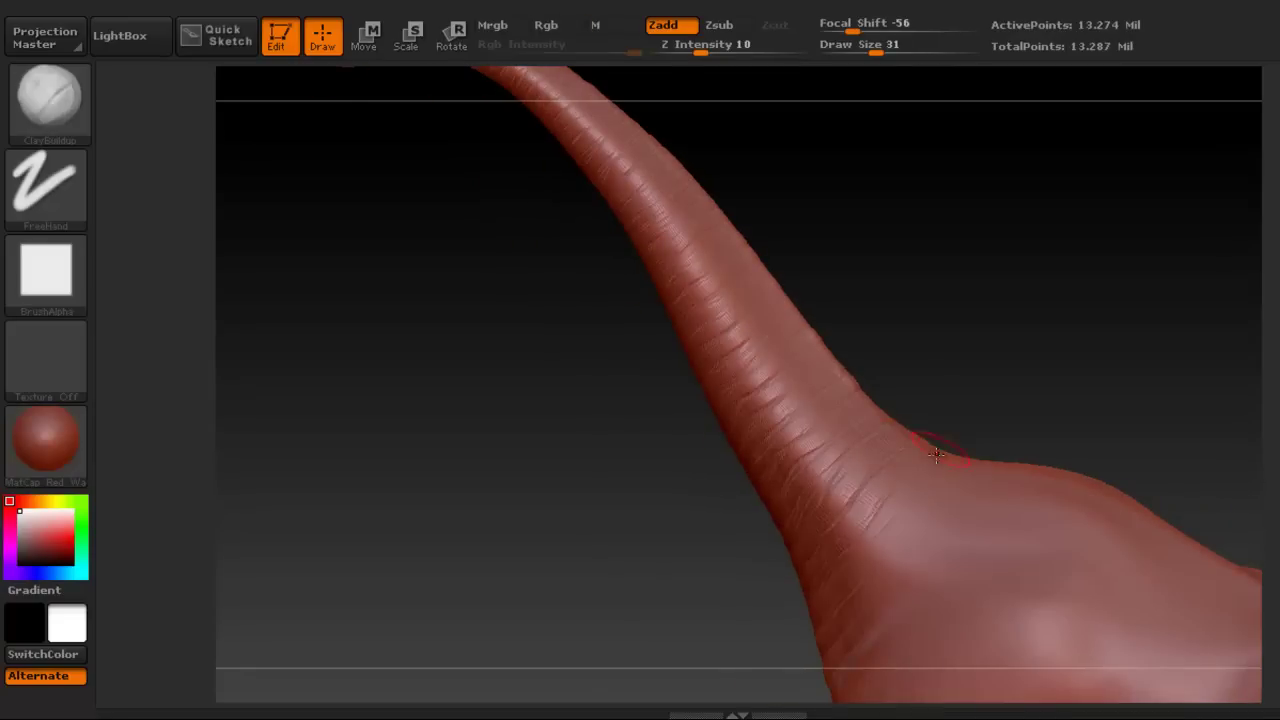
Step: Switch to Windows Live Photo Gallery and examine the body folds in the brachiosaurus and Brach2highres2 reference images
drag(935, 455, 737, 368)
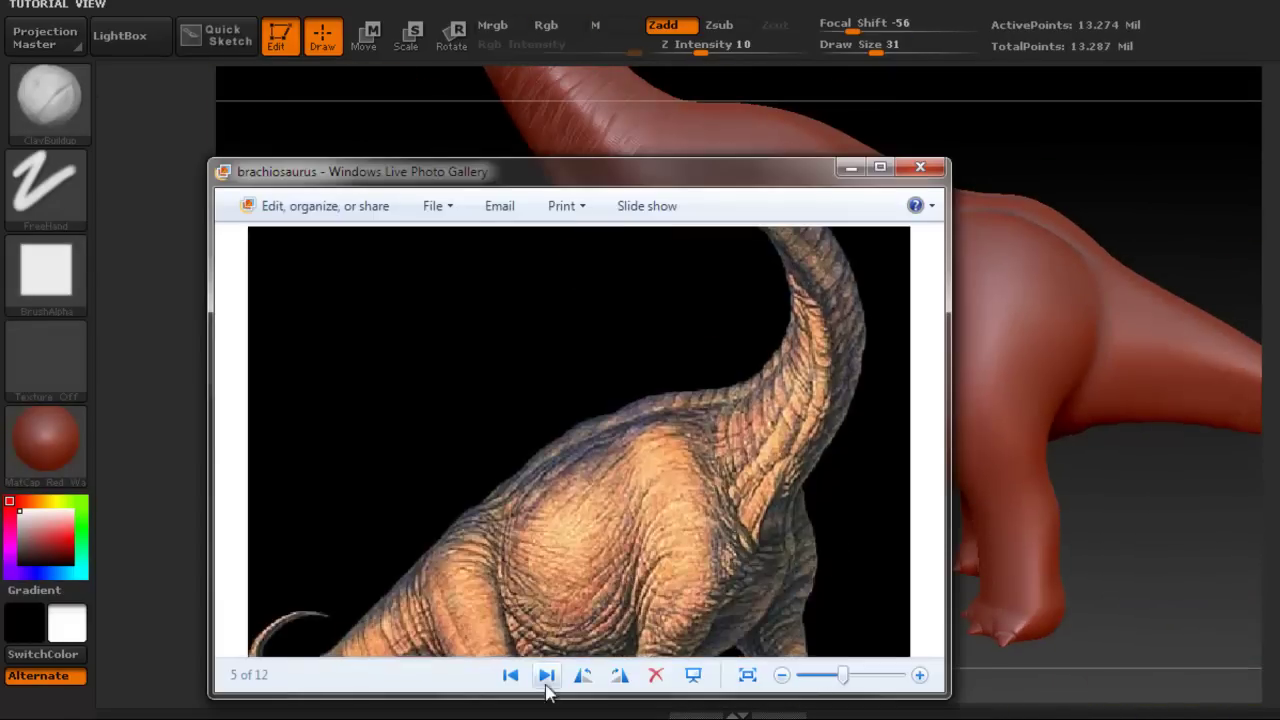
drag(829, 675, 845, 677)
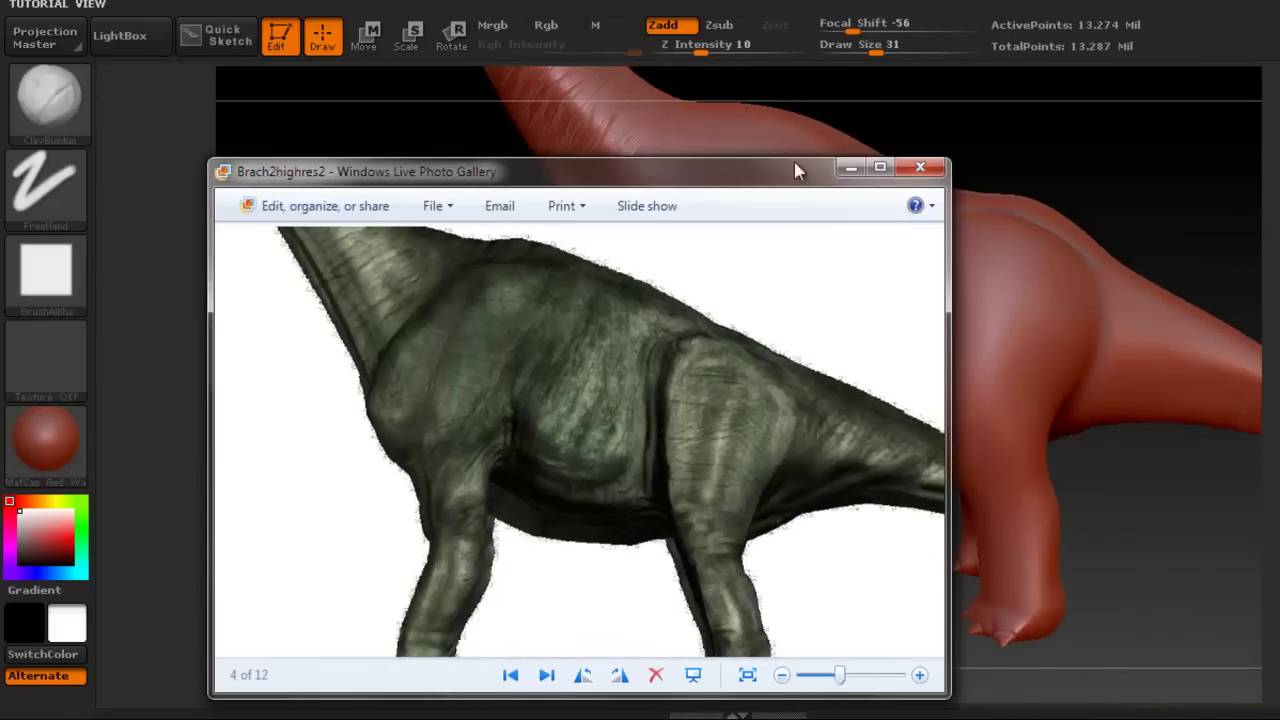
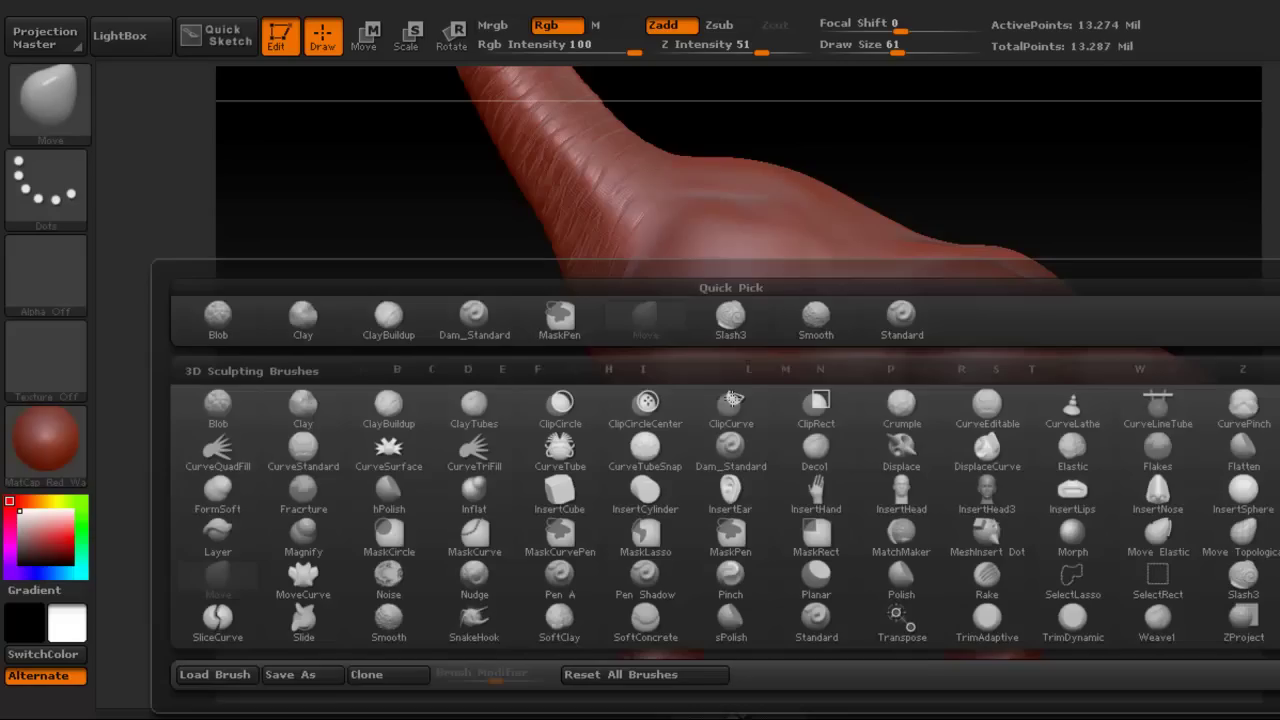
Step: Select the Standard brush with Draw Size 25 and Z Intensity 10 for sculpting the body
click(890, 309)
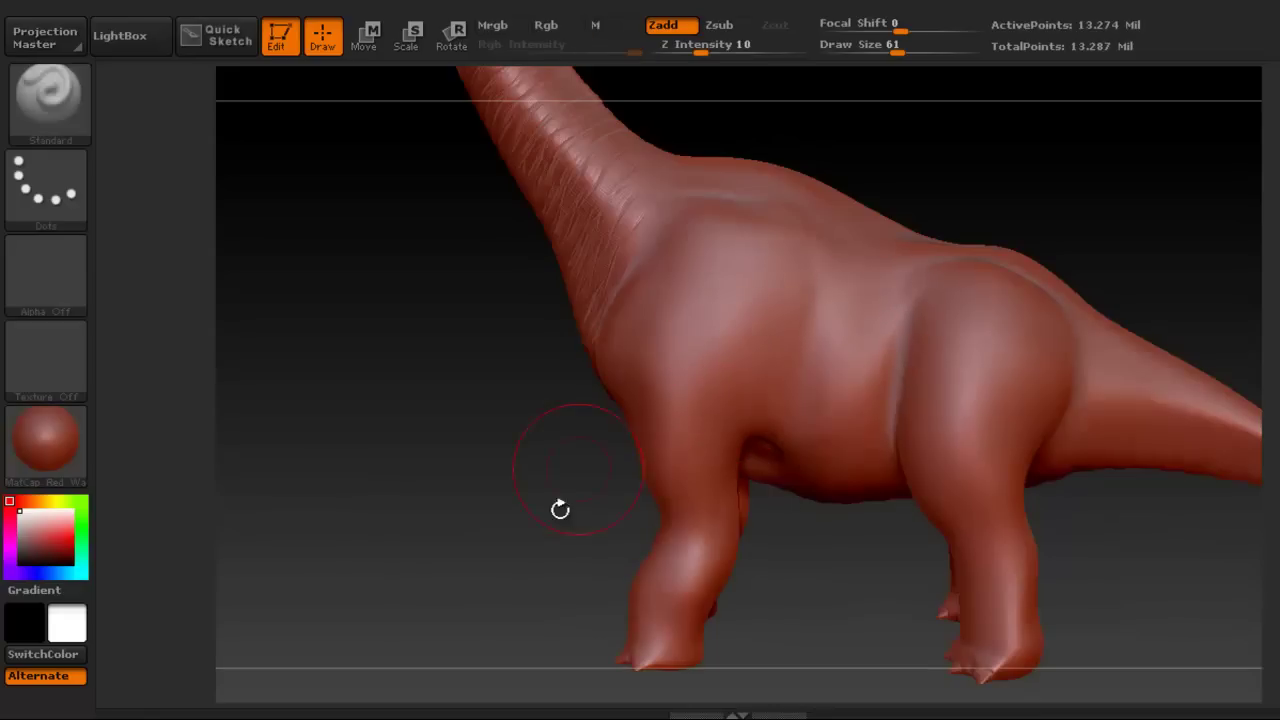
key(alt+Tab)
key(alt+Tab)
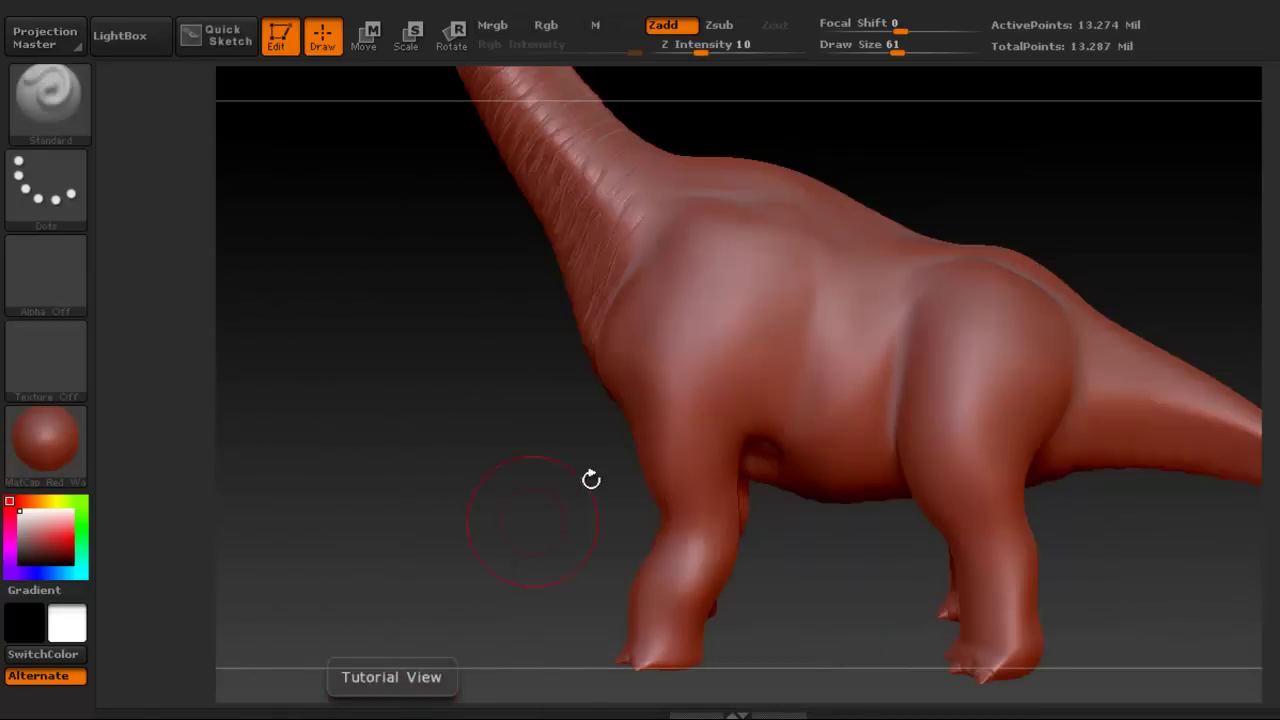
key(space)
drag(813, 383, 791, 379)
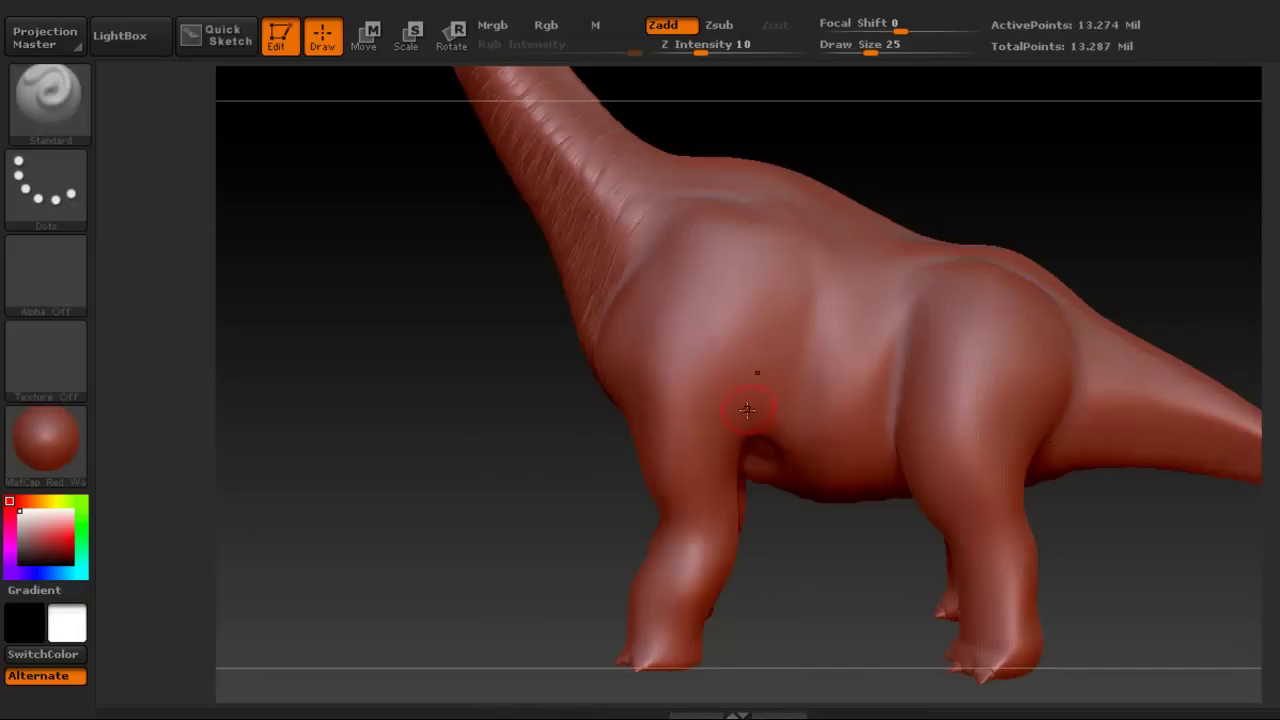
Step: Sculpt soft skin folds along the lower flank and belly between the legs, following the Brach2highres2 reference
mouse_move(807, 347)
right_down()
mouse_move(789, 374)
mouse_move(760, 370)
mouse_move(748, 310)
right_up()
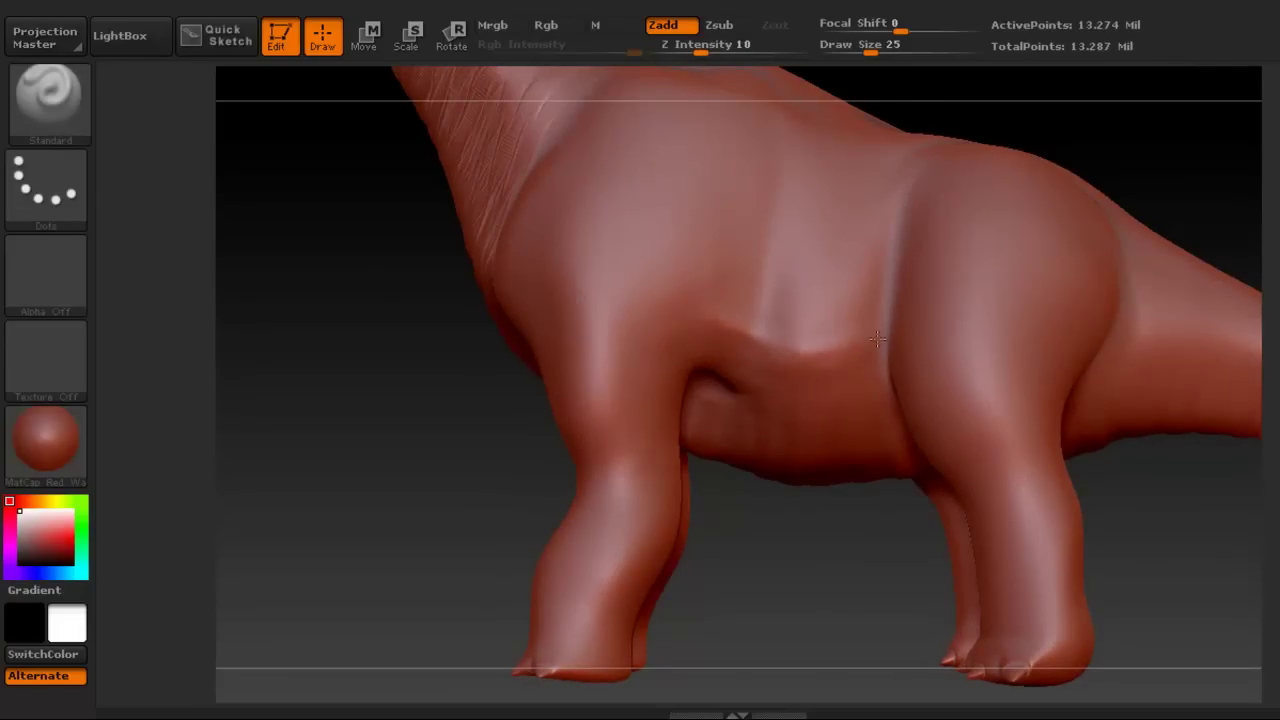
right_drag(791, 323, 826, 381)
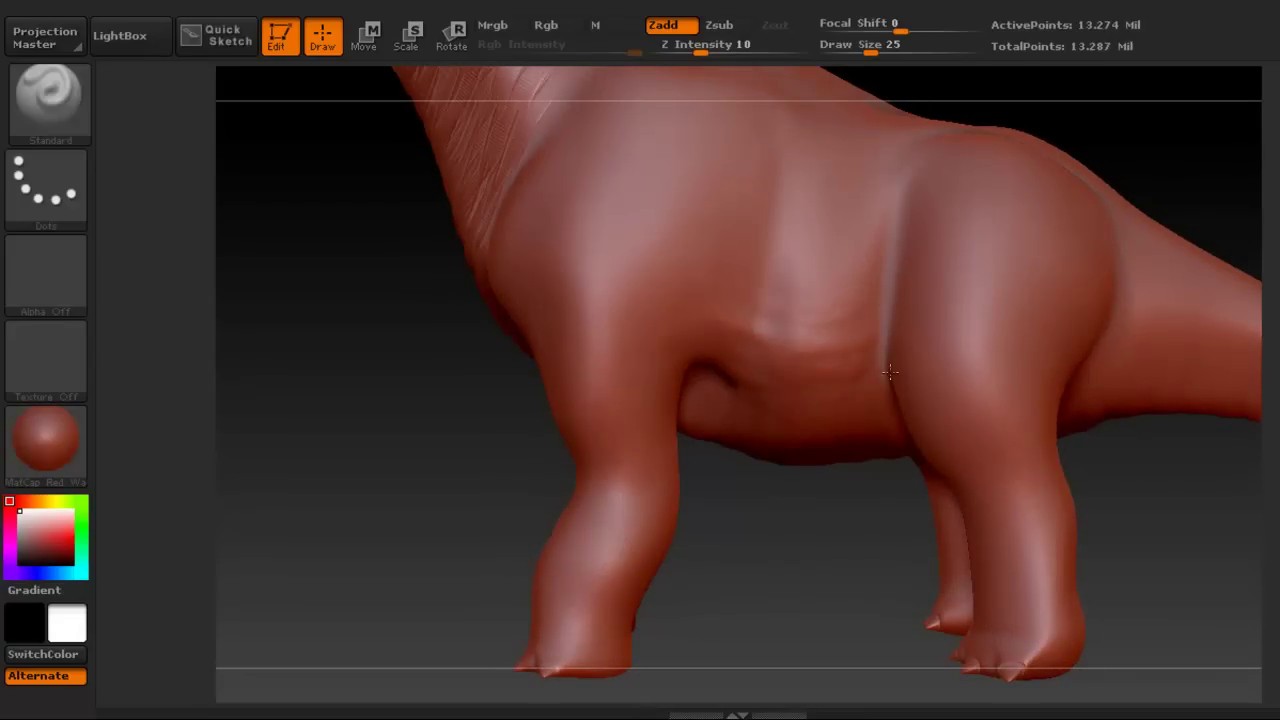
key(alt+Tab)
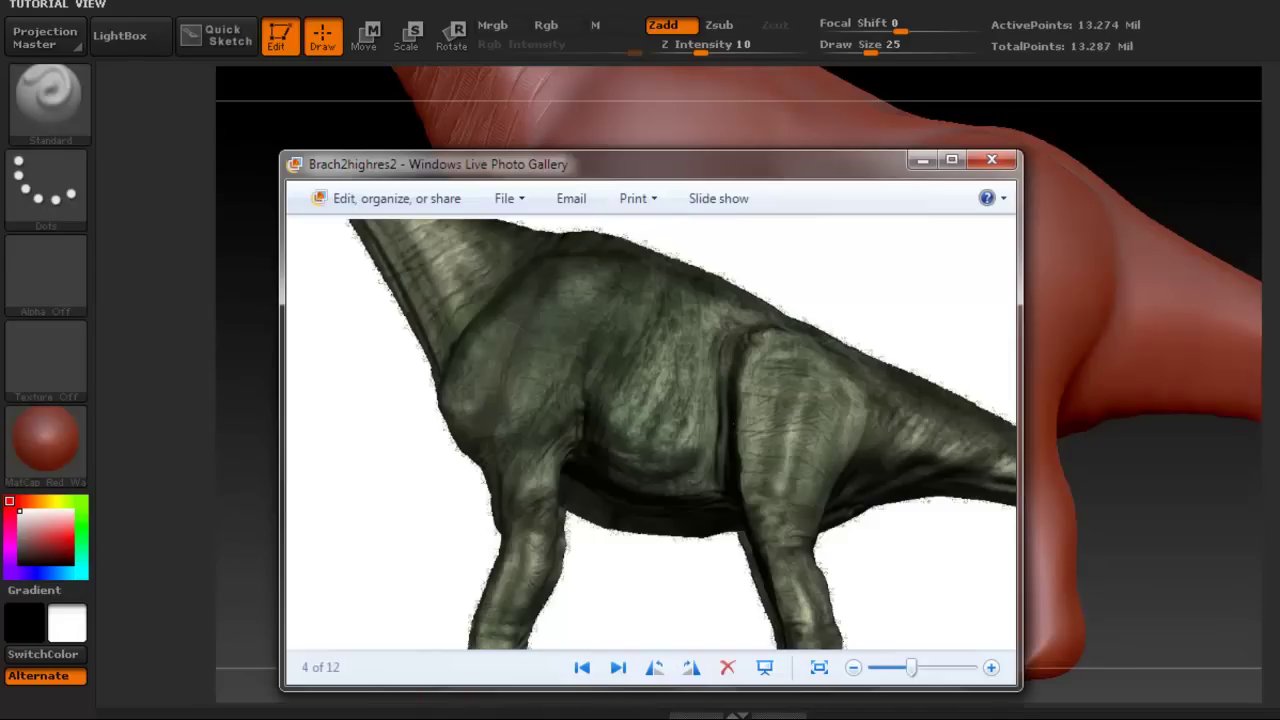
key(alt+Tab)
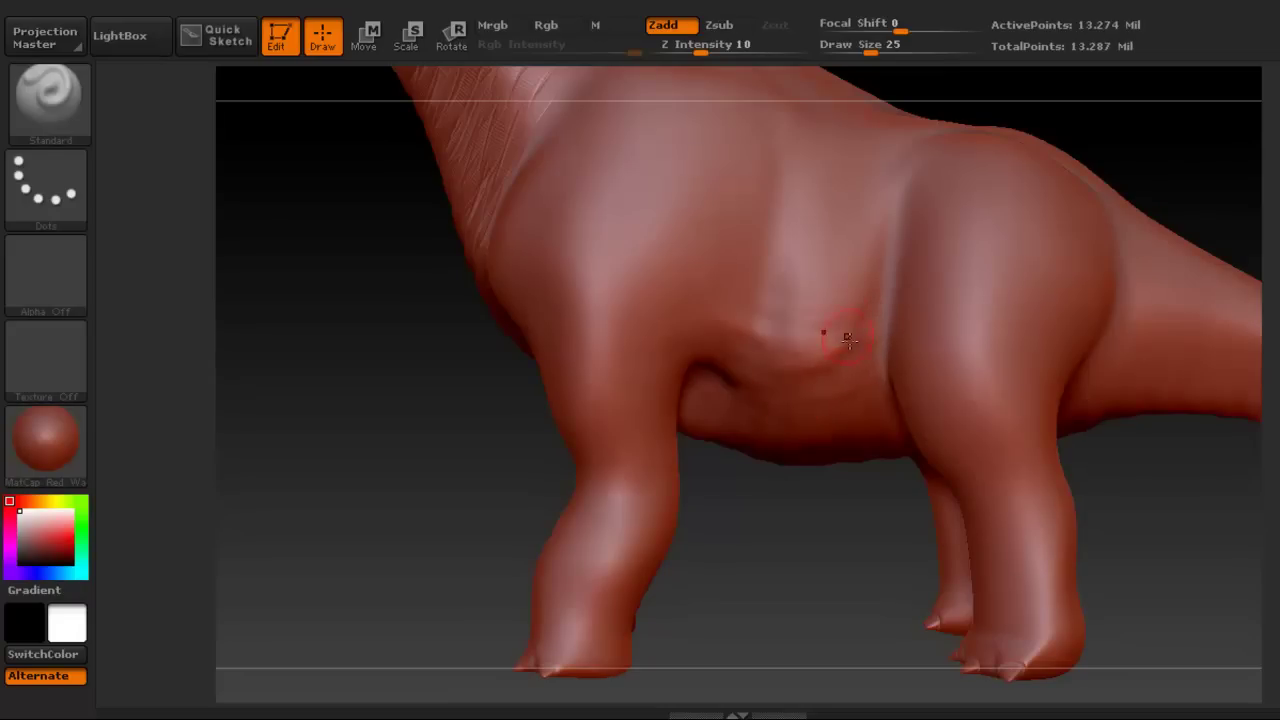
key(shift)
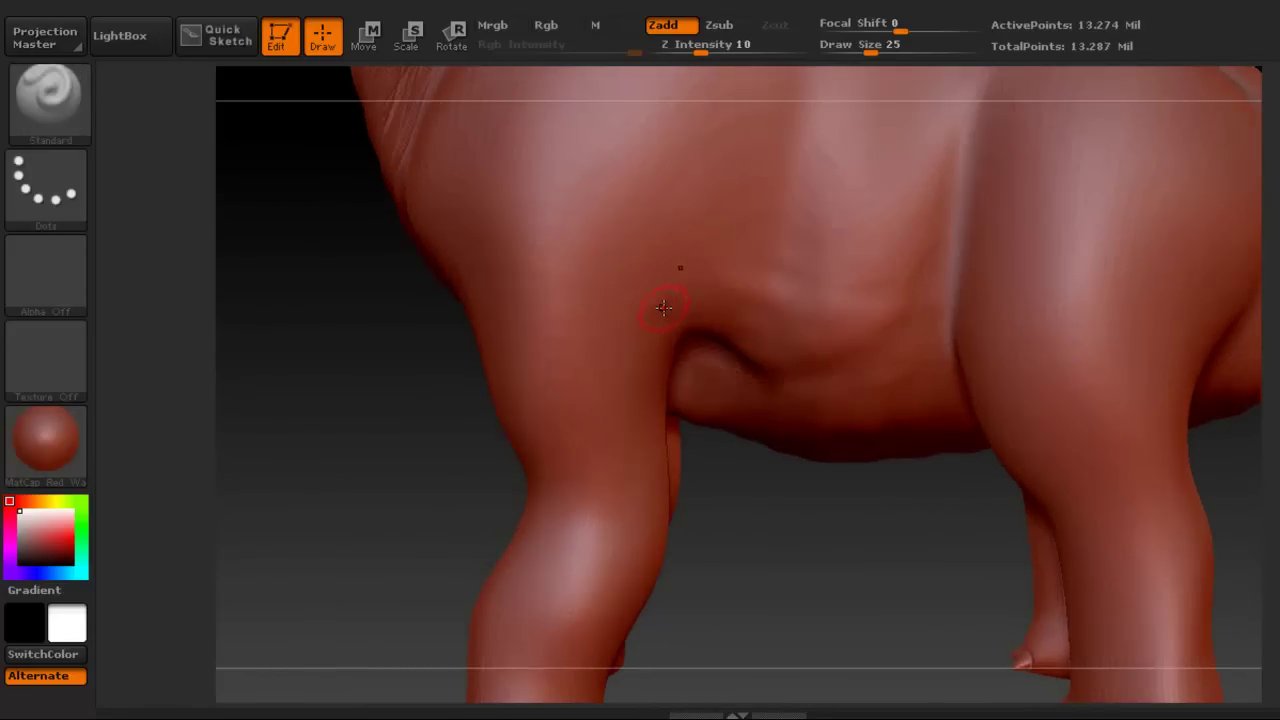
Step: Set the Standard brush's Draw Size to 14 and sculpt skin folds around the top rear of the front leg
key(space)
drag(665, 307, 655, 307)
key(shift)
key(shift)
drag(420, 450, 482, 585)
Step: Check the Brach2highres2 reference and sculpt broader folds over the thigh and tail base with Draw Size 30
key(alt+Tab)
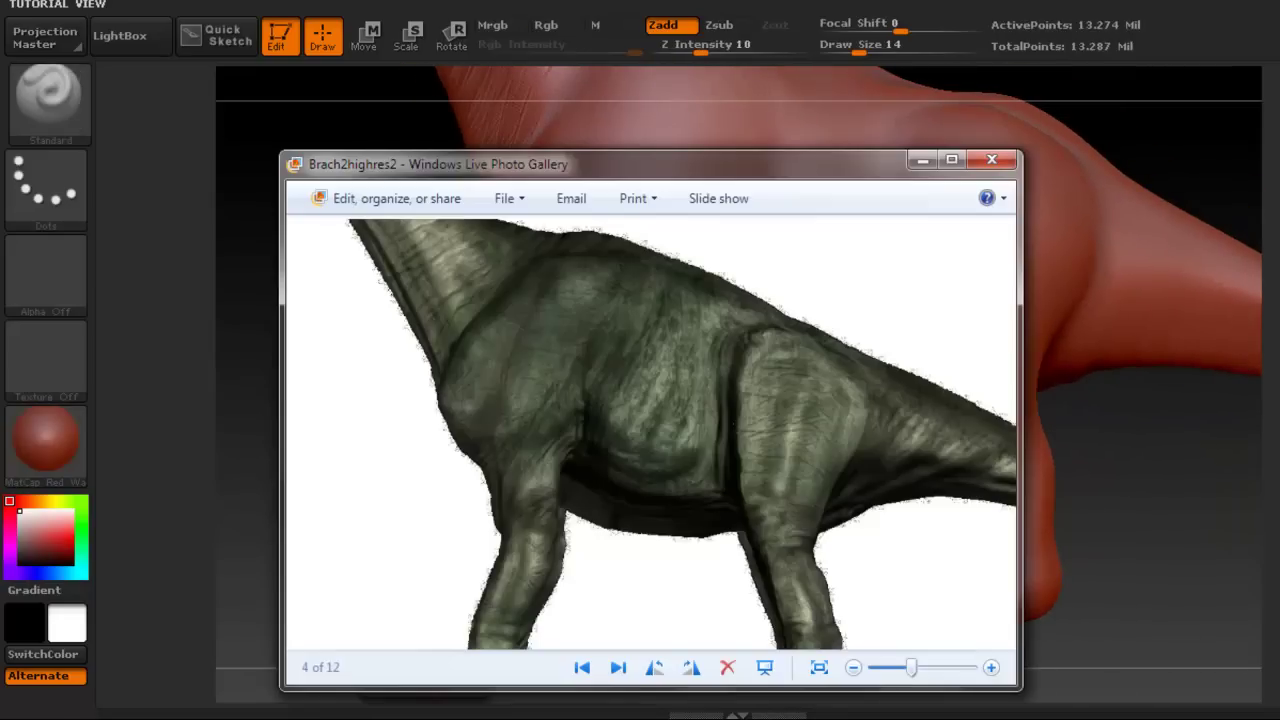
key(alt+Tab)
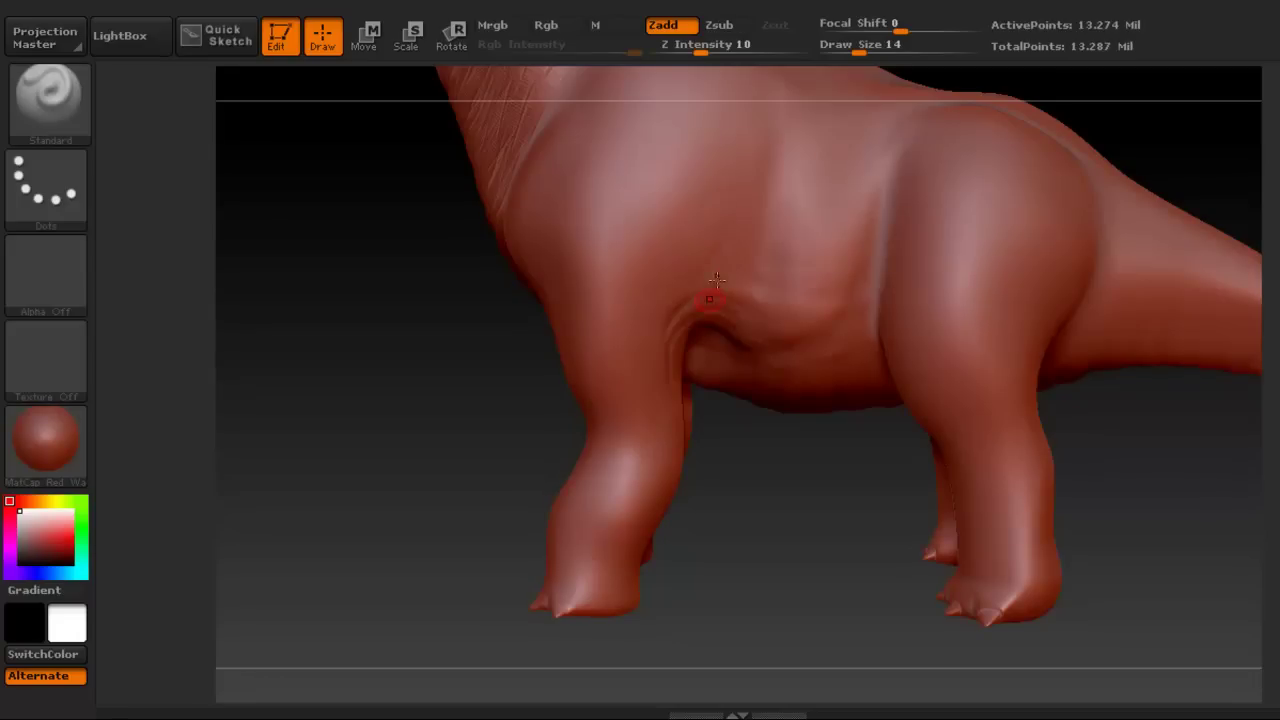
mouse_move(716, 264)
shift+mouse_down()
mouse_move(661, 357)
mouse_move(714, 398)
shift+mouse_up()
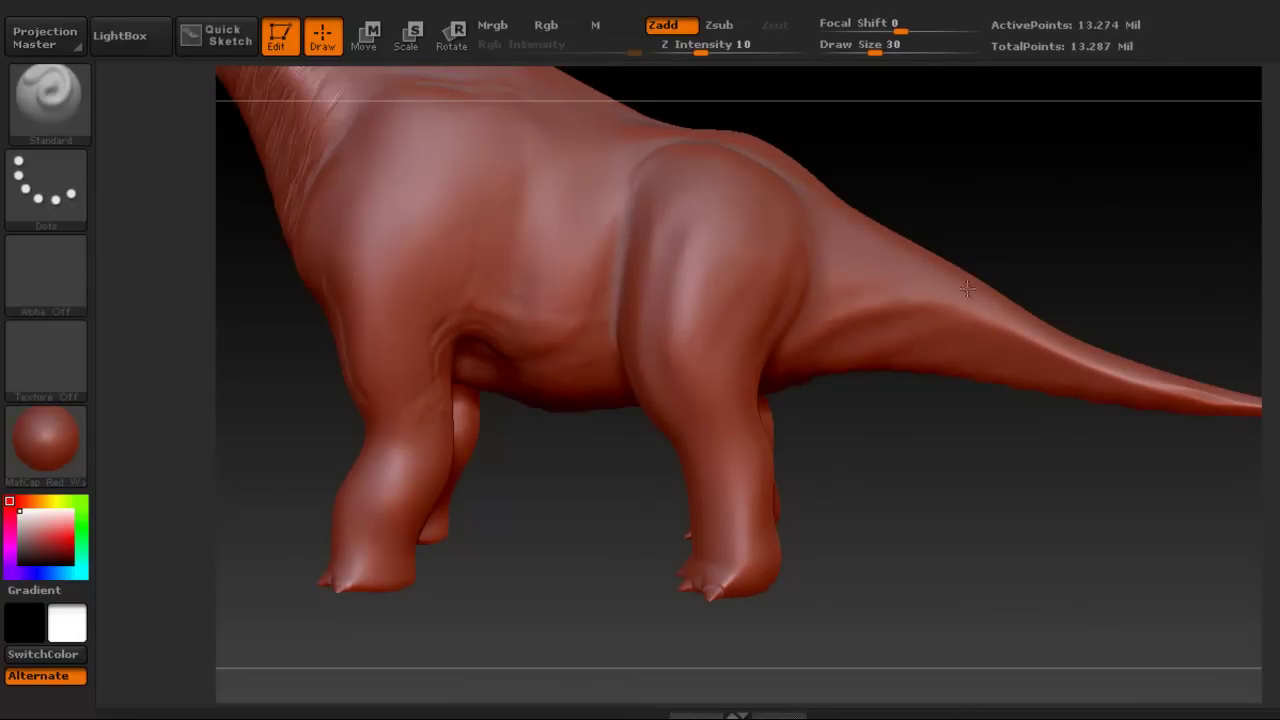
drag(385, 684, 435, 672)
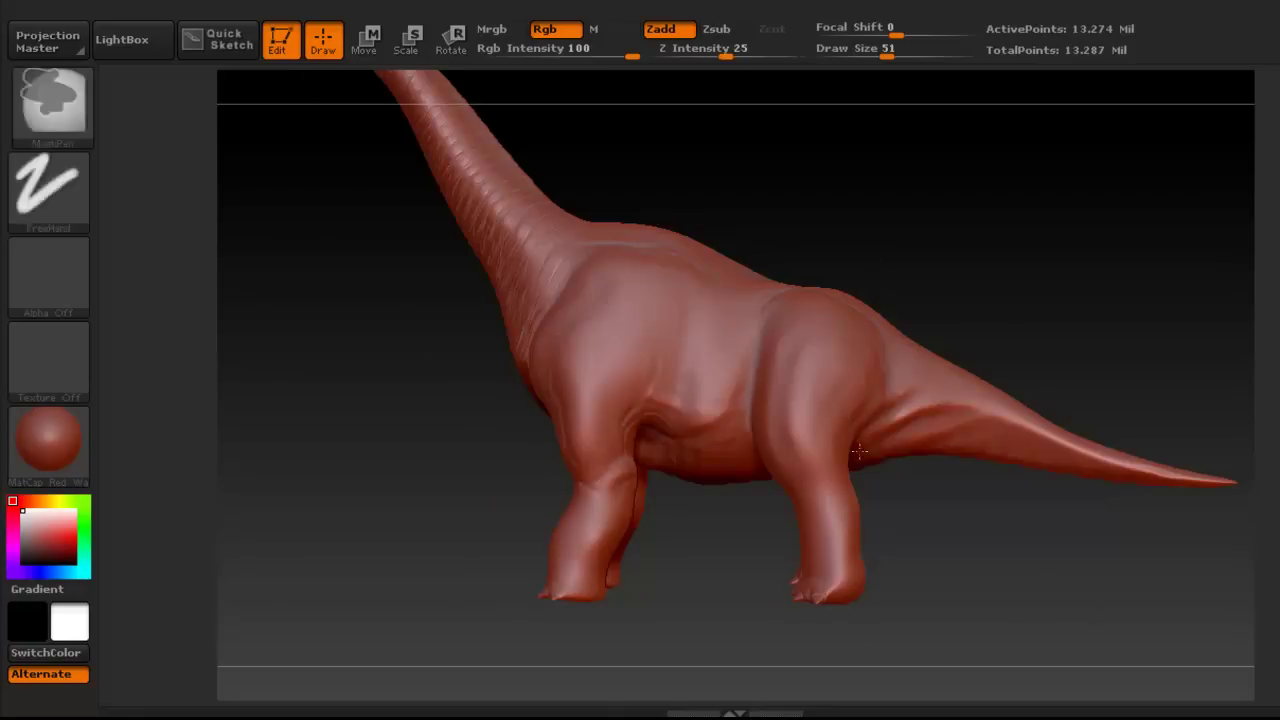
Step: Select the Slash3 brush with Draw Size 8 and cut more creases along the neck down to the shoulder
mouse_move(566, 522)
alt+right_down()
mouse_move(700, 514)
mouse_move(700, 425)
mouse_move(638, 398)
mouse_move(640, 294)
mouse_move(606, 429)
mouse_move(626, 446)
mouse_move(580, 349)
mouse_move(706, 289)
mouse_move(605, 200)
mouse_move(560, 300)
mouse_move(600, 285)
mouse_move(441, 218)
alt+right_up()
right_click(626, 446)
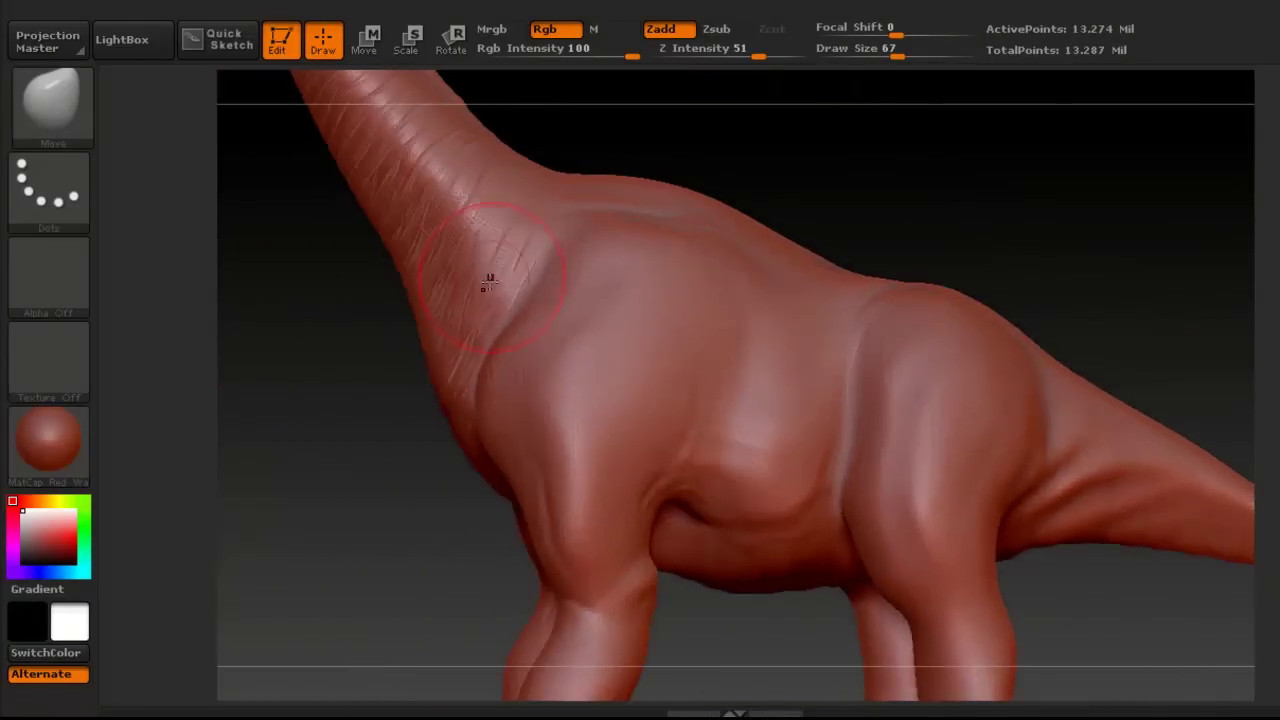
key(b)
key(s)
key(l)
right_click(441, 218)
drag(405, 217, 382, 217)
mouse_move(382, 217)
right_down()
mouse_move(435, 173)
mouse_move(470, 182)
right_up()
right_drag(652, 453, 551, 351)
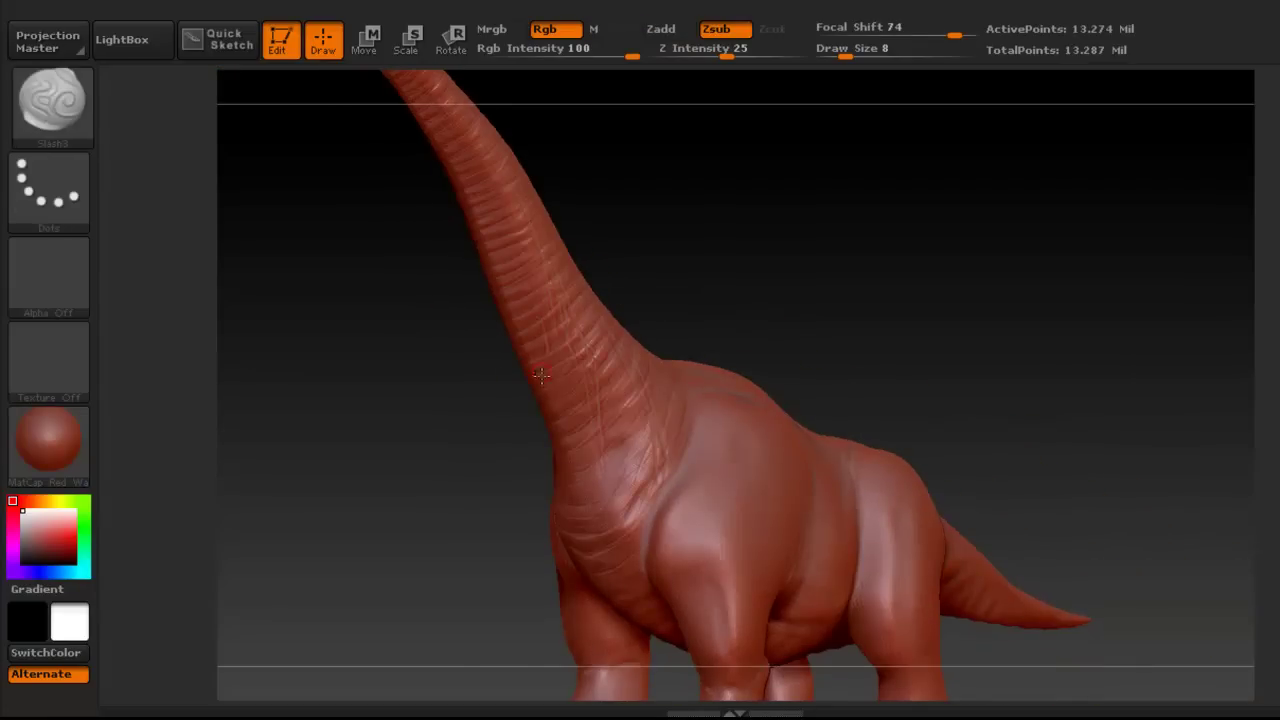
right_drag(636, 458, 560, 326)
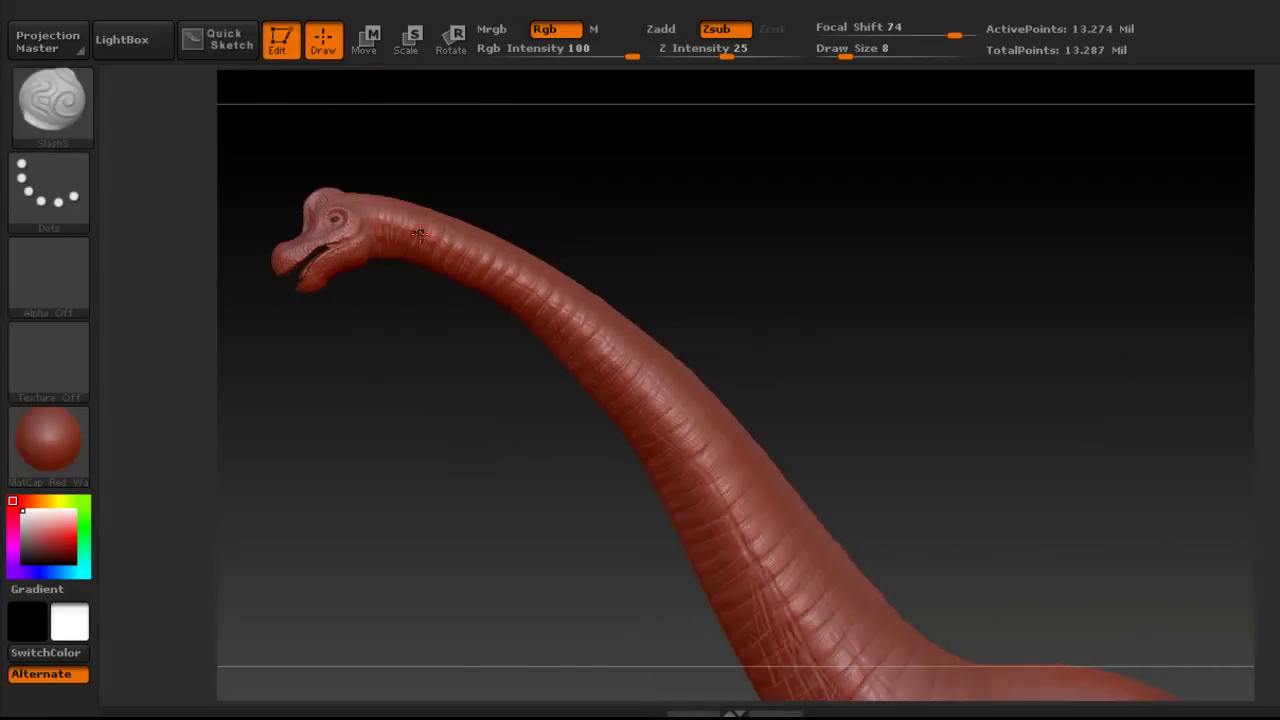
right_drag(685, 403, 615, 290)
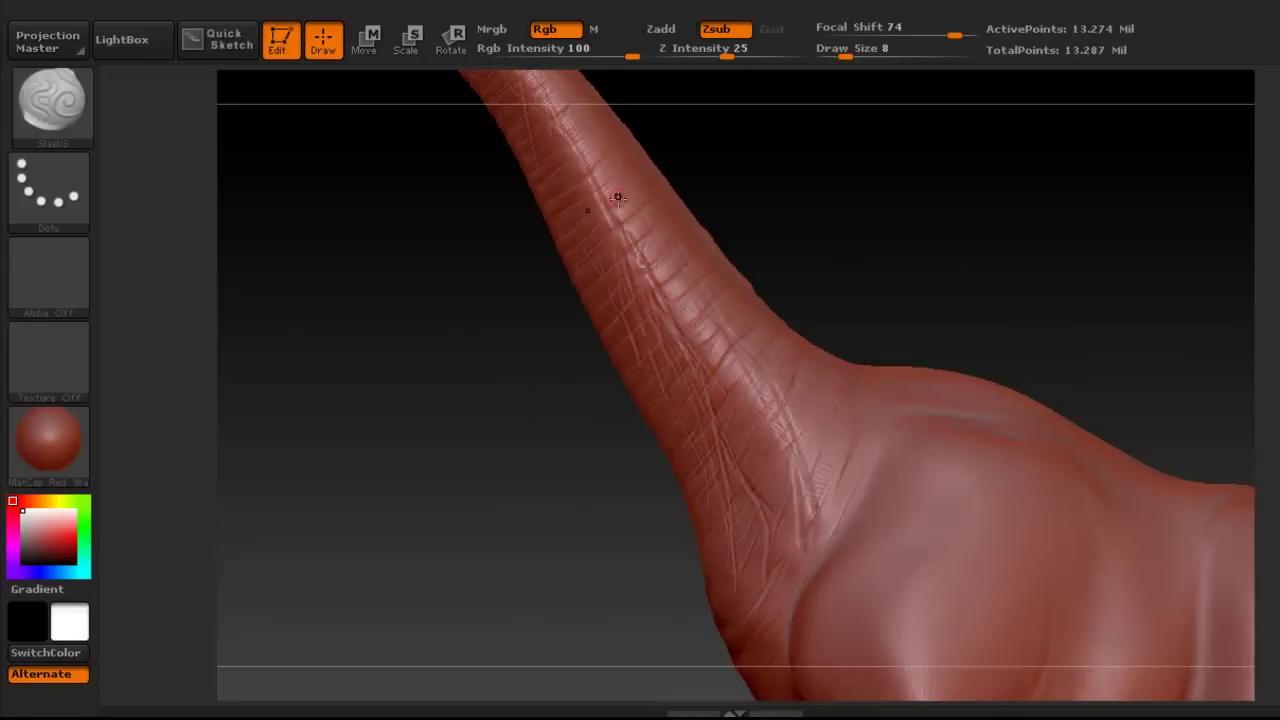
Step: Consult the reference image and cut Slash3 creases across the lower flank behind the front leg
key(alt+Tab)
key(alt+Tab)
right_drag(620, 430, 652, 462)
key(alt+Tab)
key(alt+Tab)
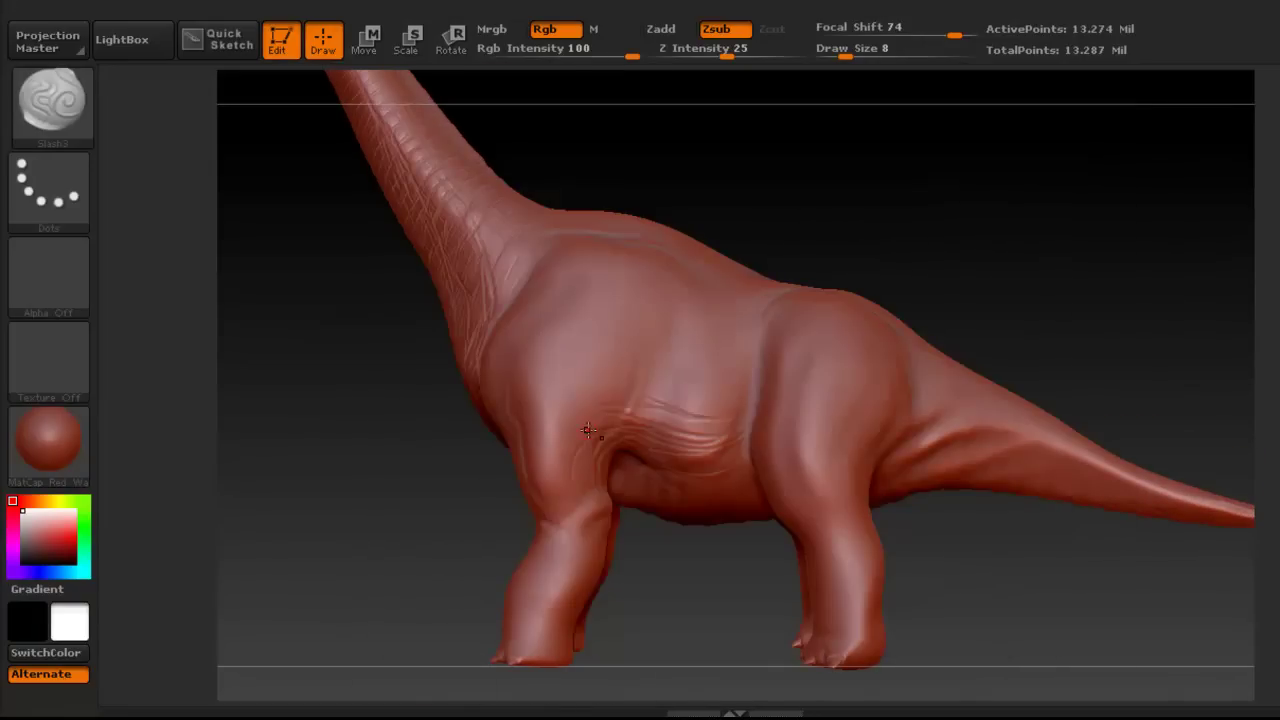
Step: Compare with the reference image and cut Slash3 creases across the chest and the fronts of the upper front legs
right_drag(700, 385, 637, 474)
key(alt+Tab)
key(alt+Tab)
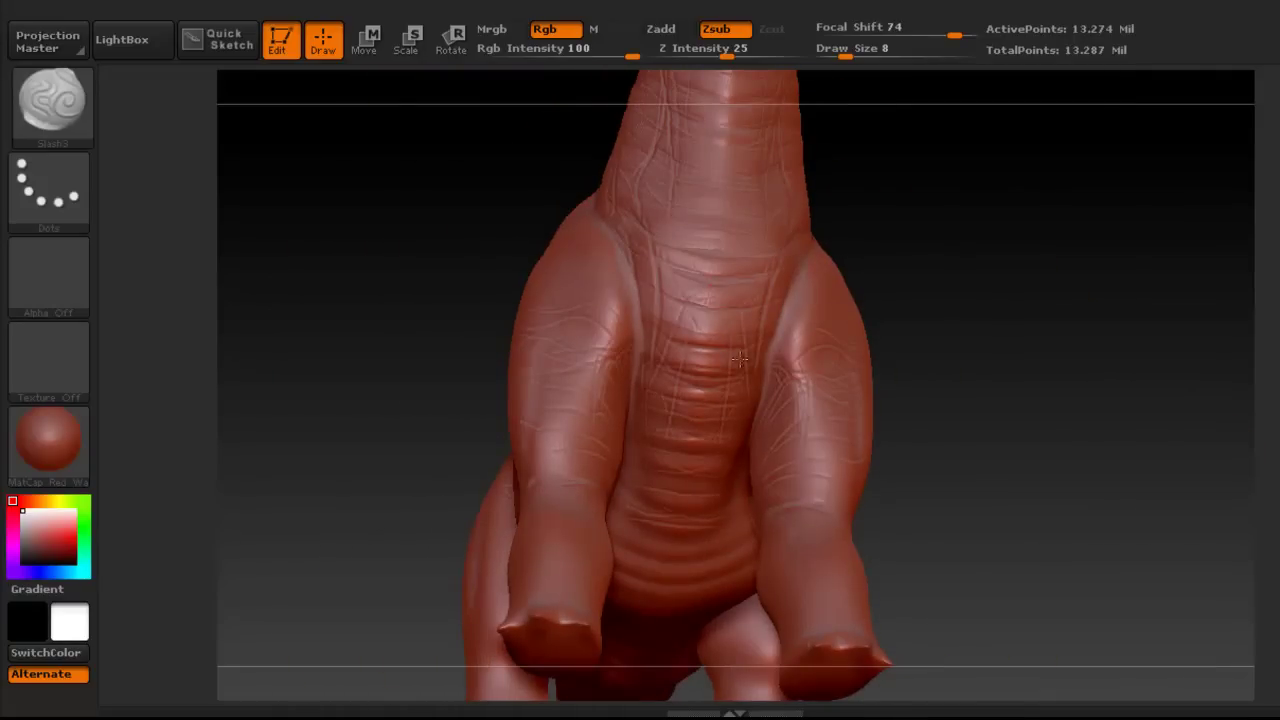
Step: Cut crosshatched Slash3 creases over the shoulder and the outer side of the upper front leg
right_drag(790, 246, 866, 268)
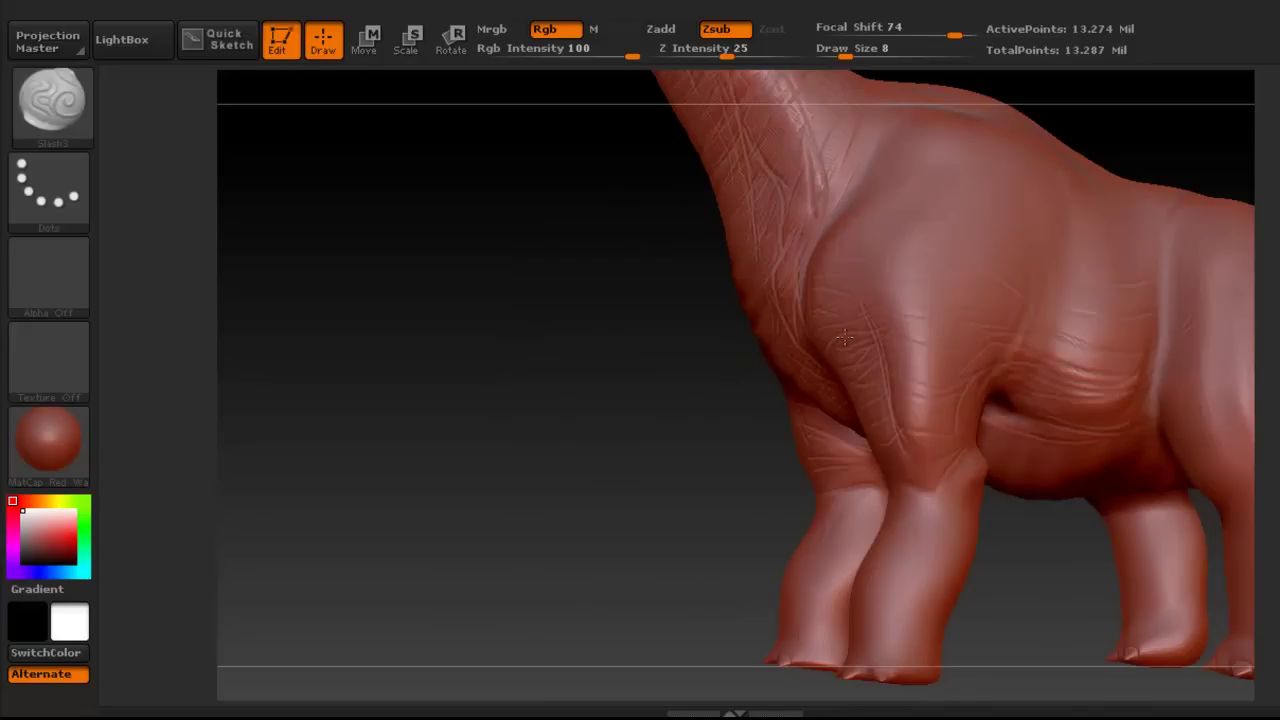
right_drag(900, 320, 873, 363)
drag(880, 288, 832, 400)
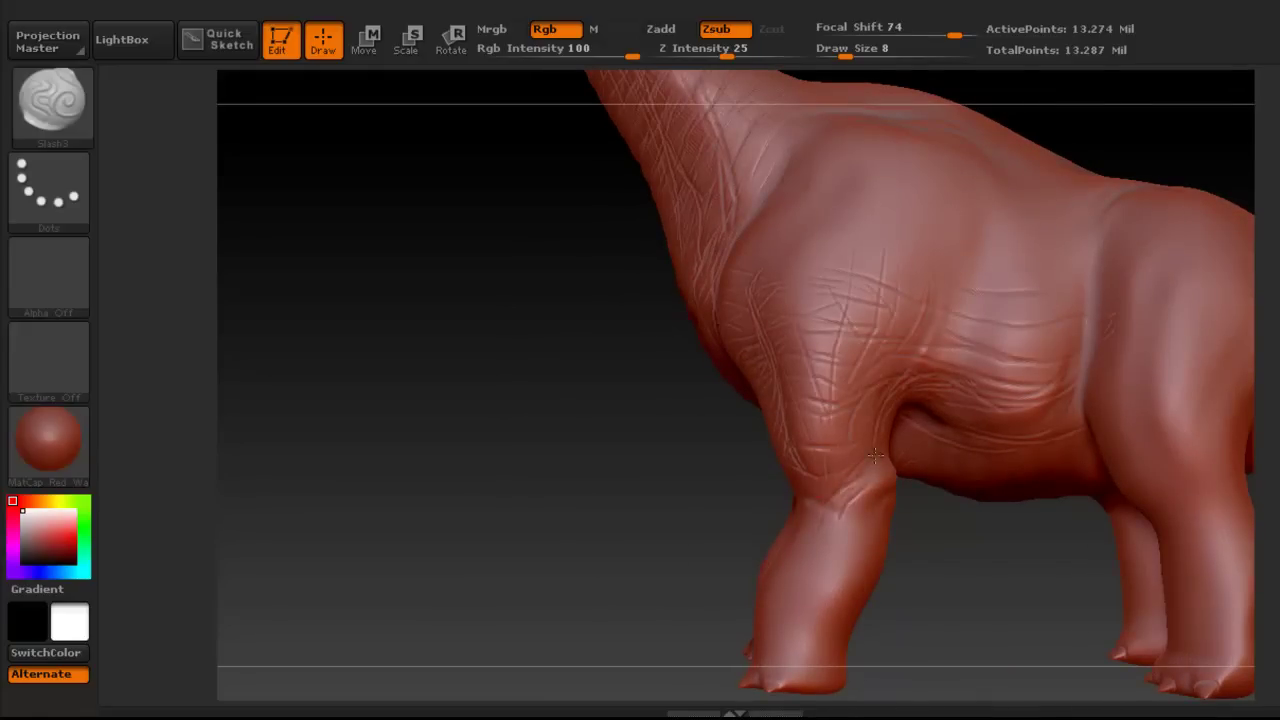
right_drag(845, 487, 625, 320)
right_drag(634, 210, 907, 380)
ctrl+right_drag(763, 343, 750, 352)
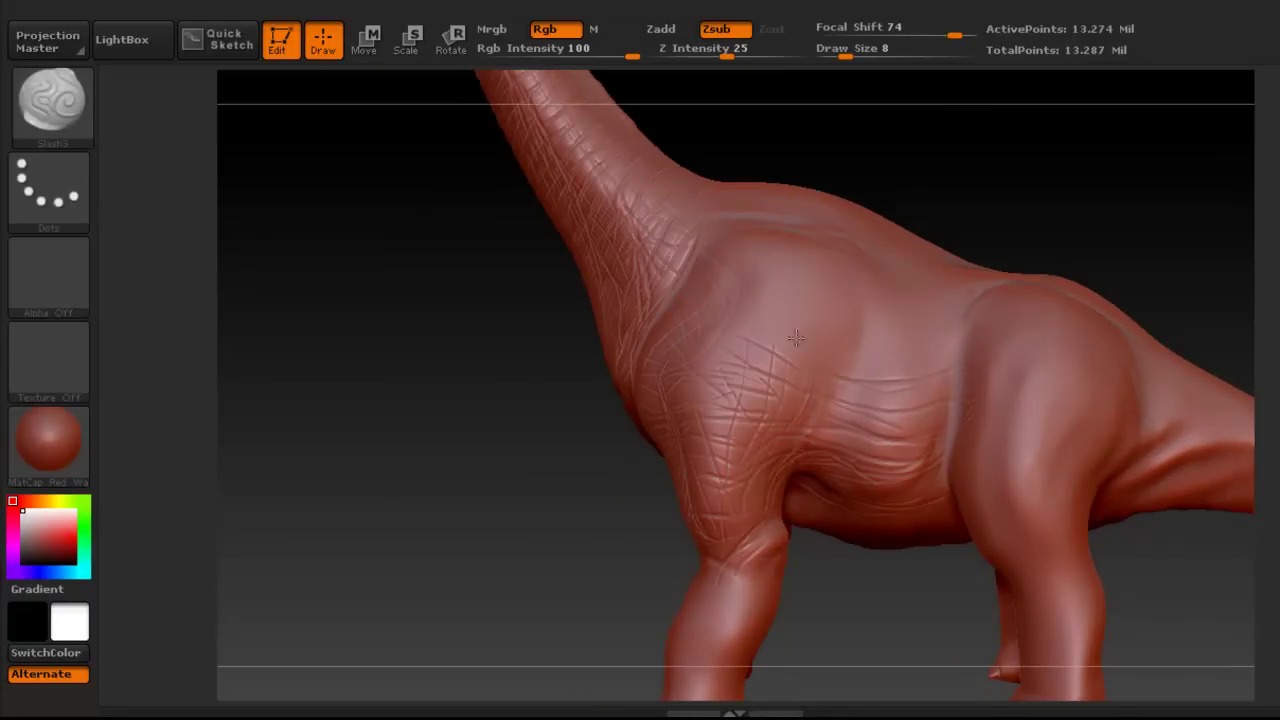
Step: Extend the Slash3 creases over the back, upper flank and top of the shoulder
right_drag(887, 260, 716, 196)
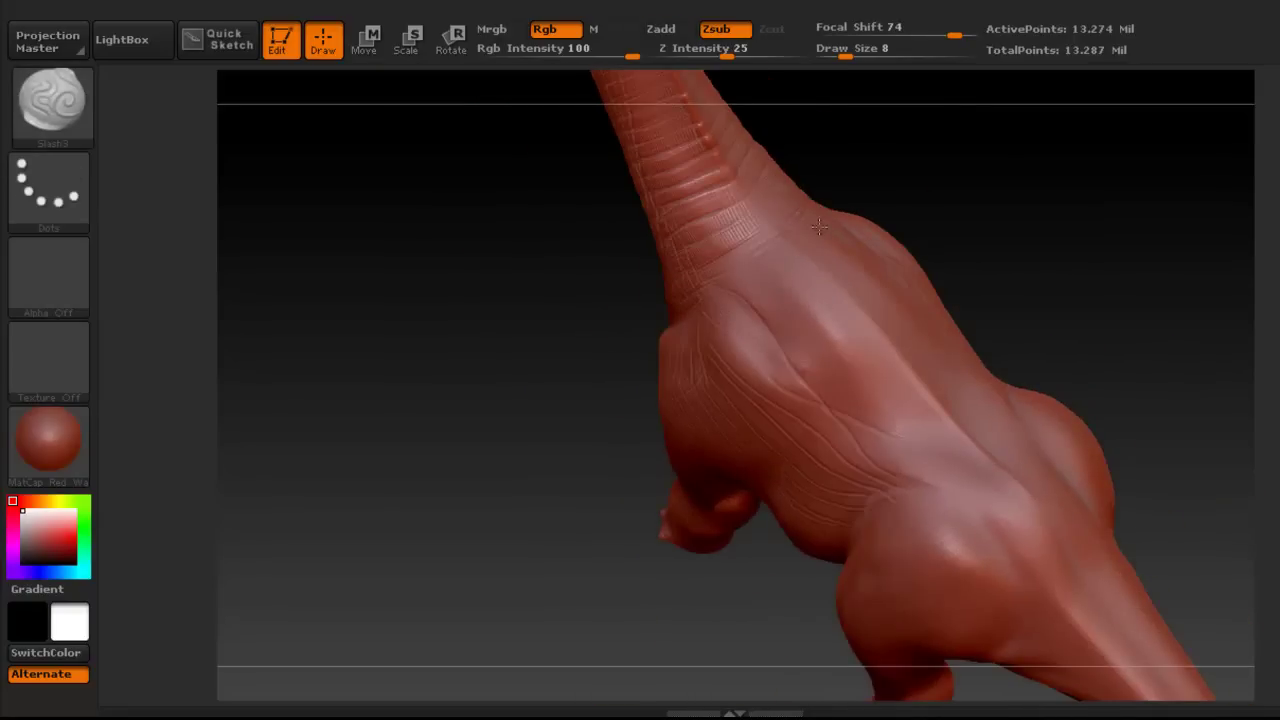
right_drag(910, 405, 681, 430)
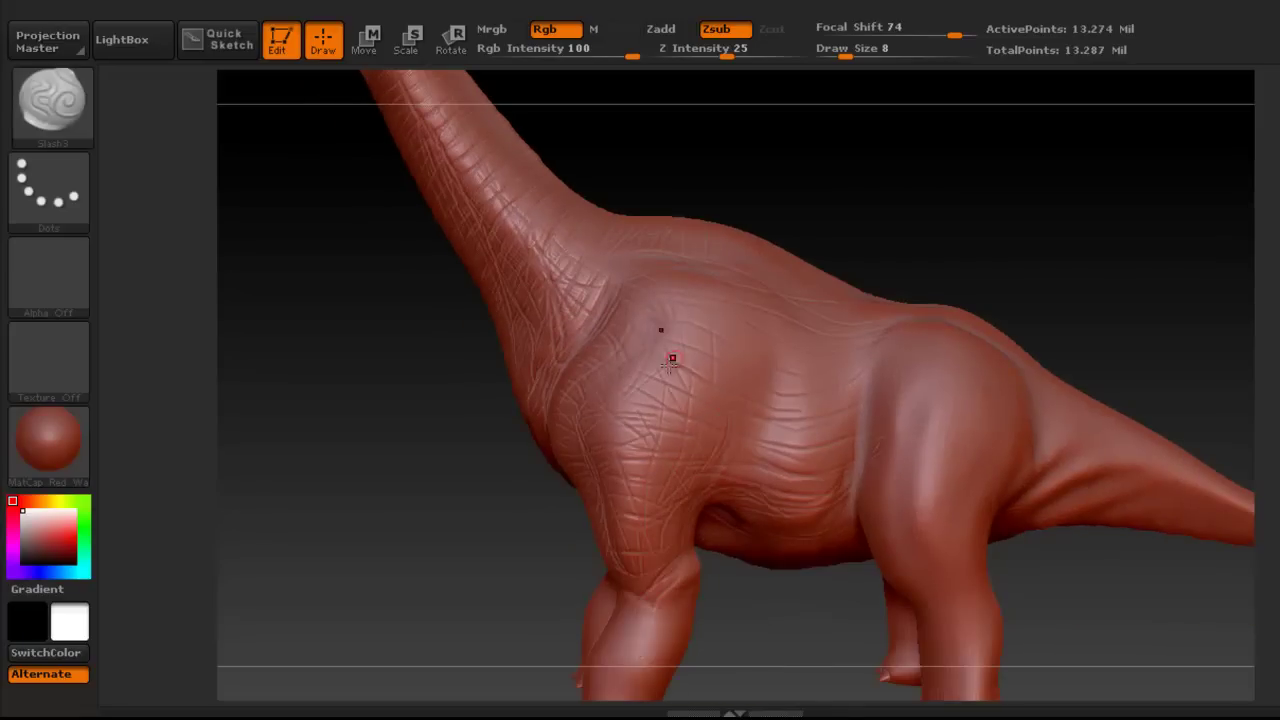
right_drag(694, 310, 641, 393)
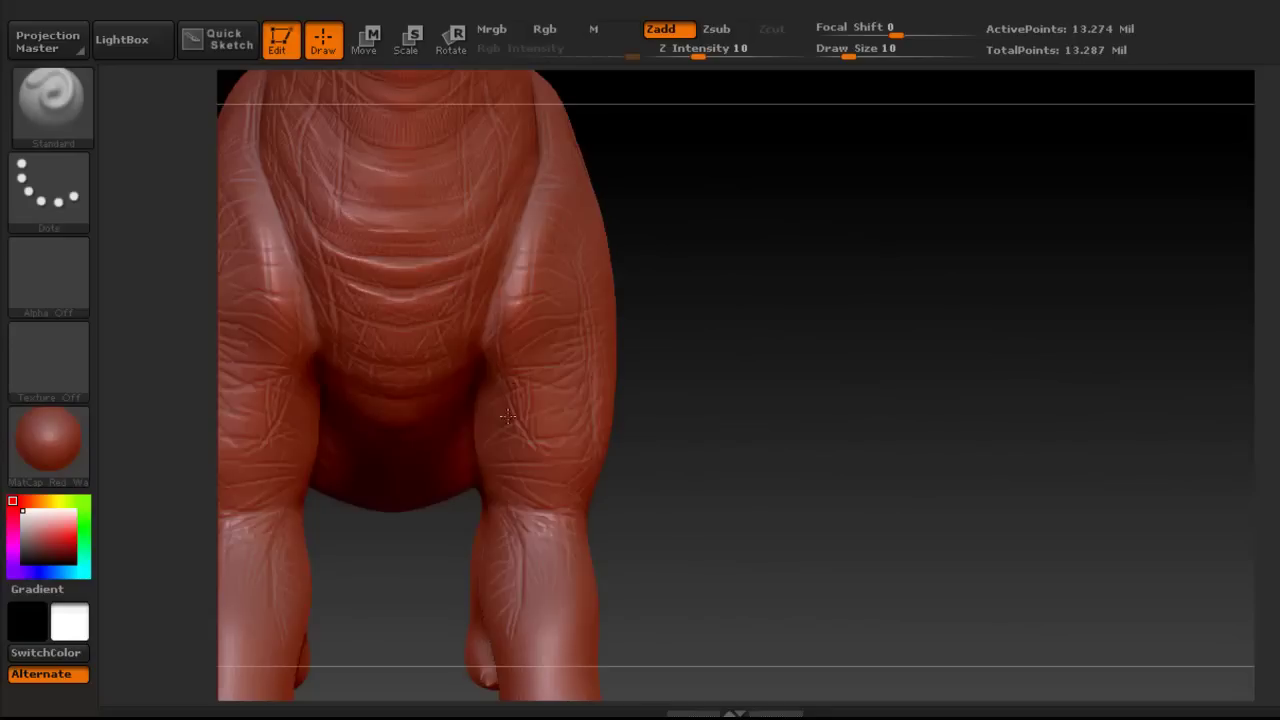
Step: Build up the skin between the creases on the legs, flank and thigh using the Standard brush at Z Intensity 10 with varied Draw Sizes
key(space)
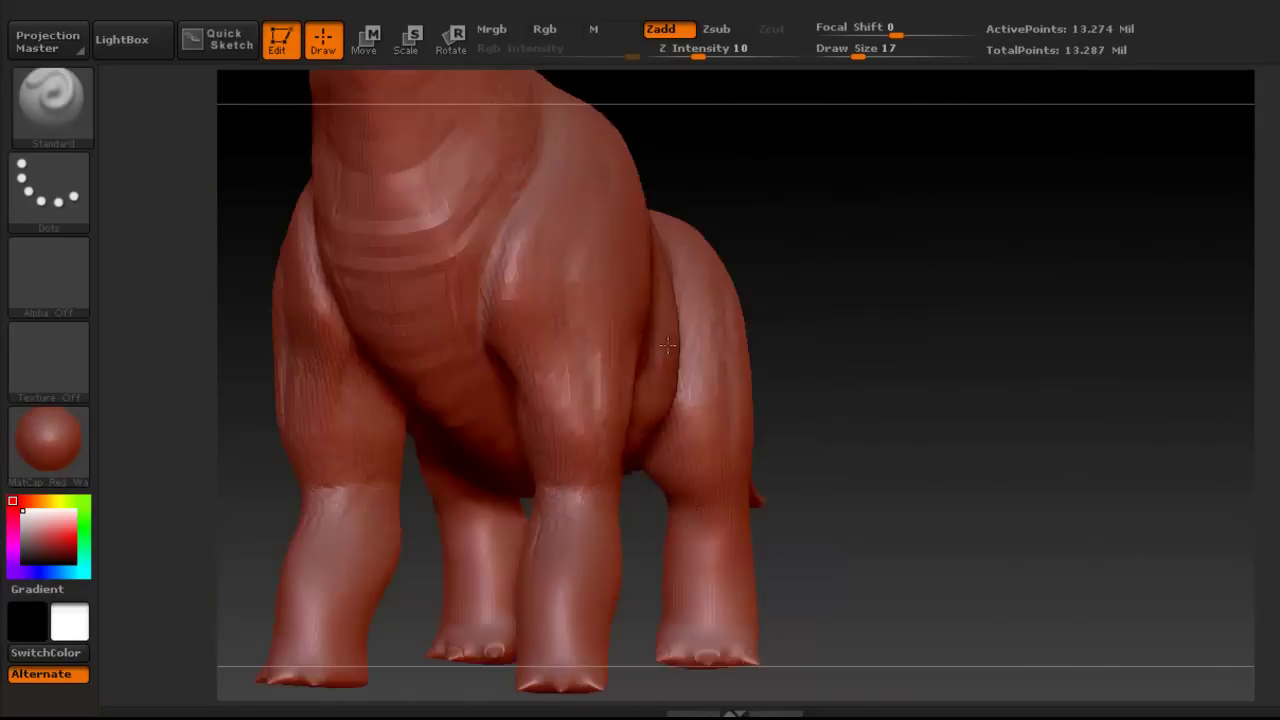
key(space)
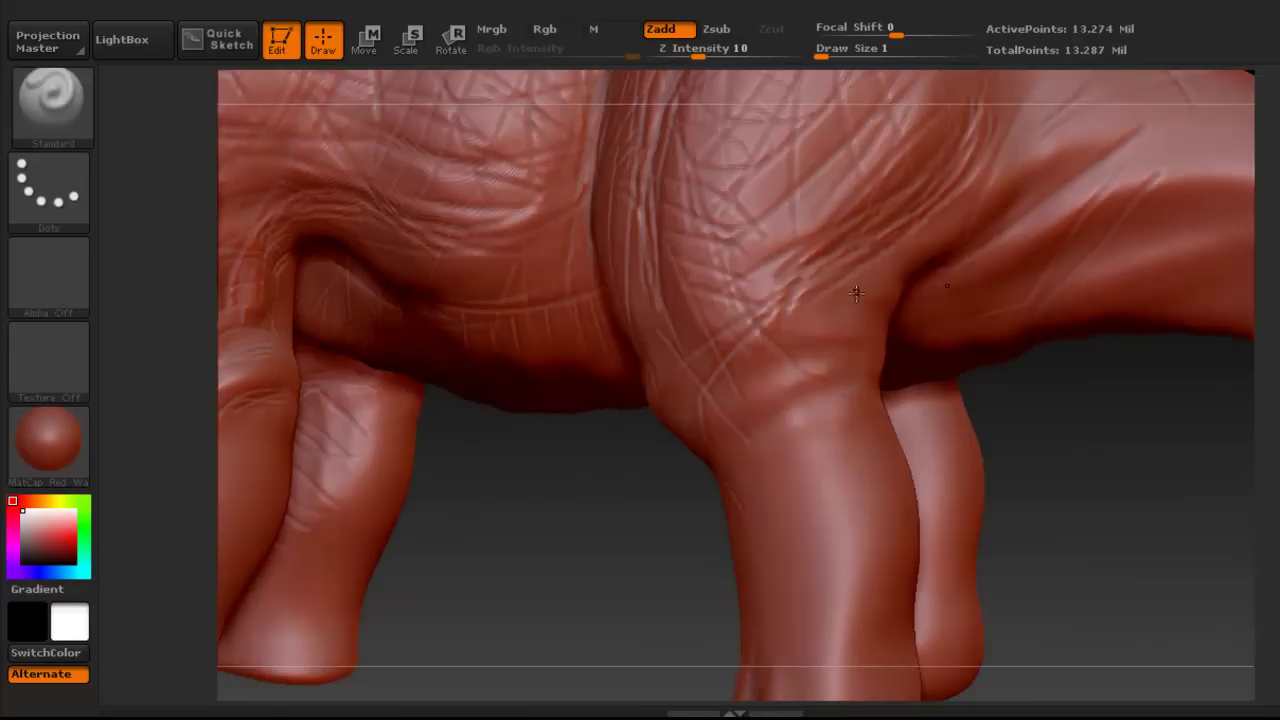
key(space)
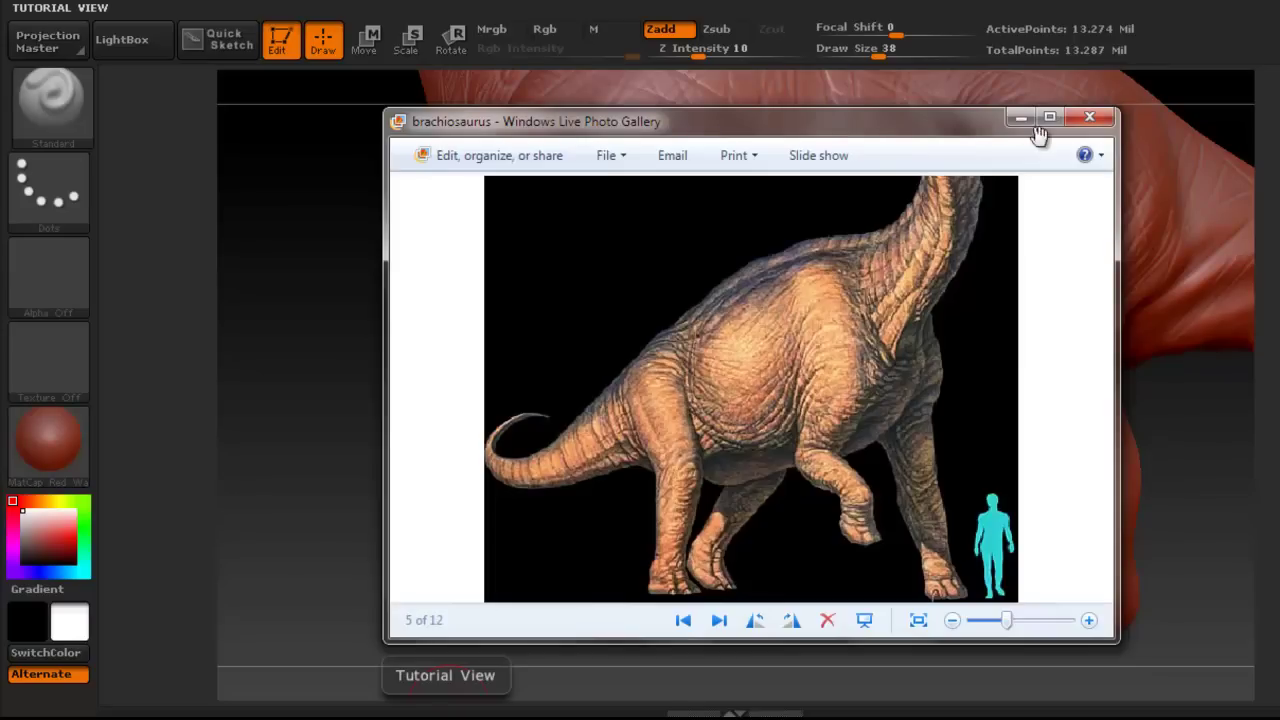
Step: Minimize the brachiosaurus reference image and shape soft forms on the lower legs with the Standard brush at Draw Size 38
click(1019, 120)
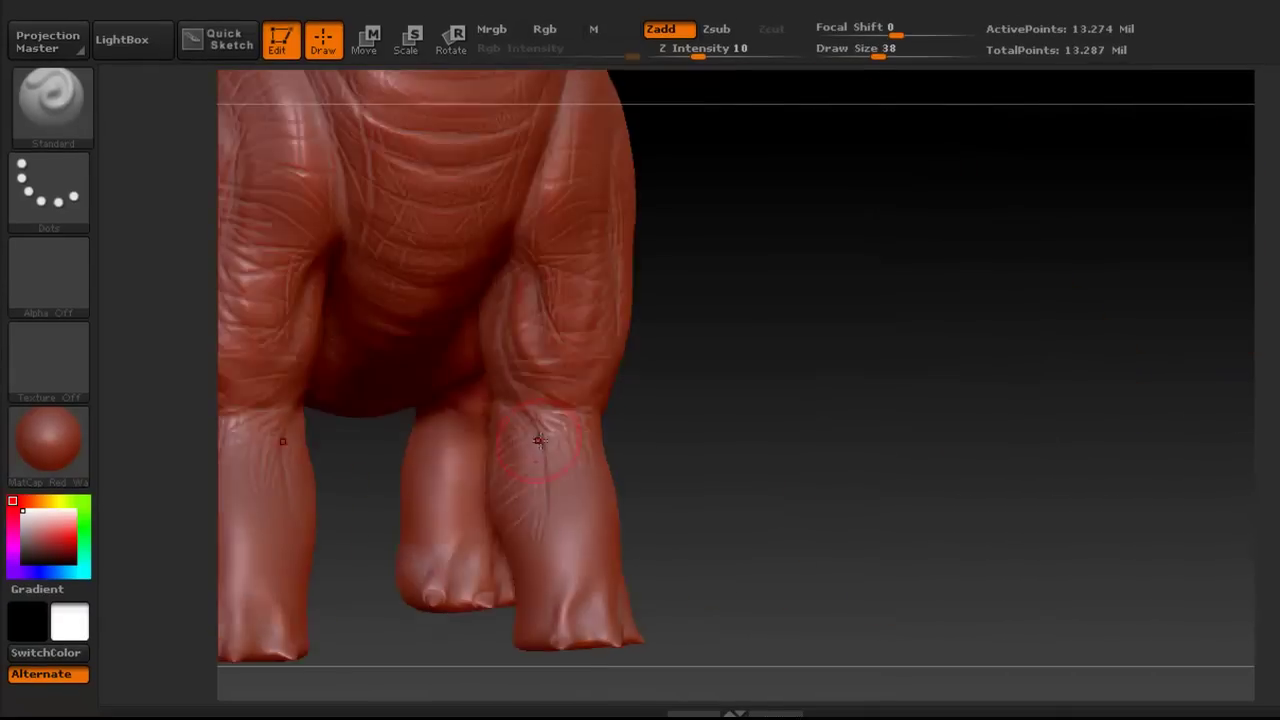
right_drag(644, 482, 540, 330)
ctrl+right_drag(634, 294, 820, 420)
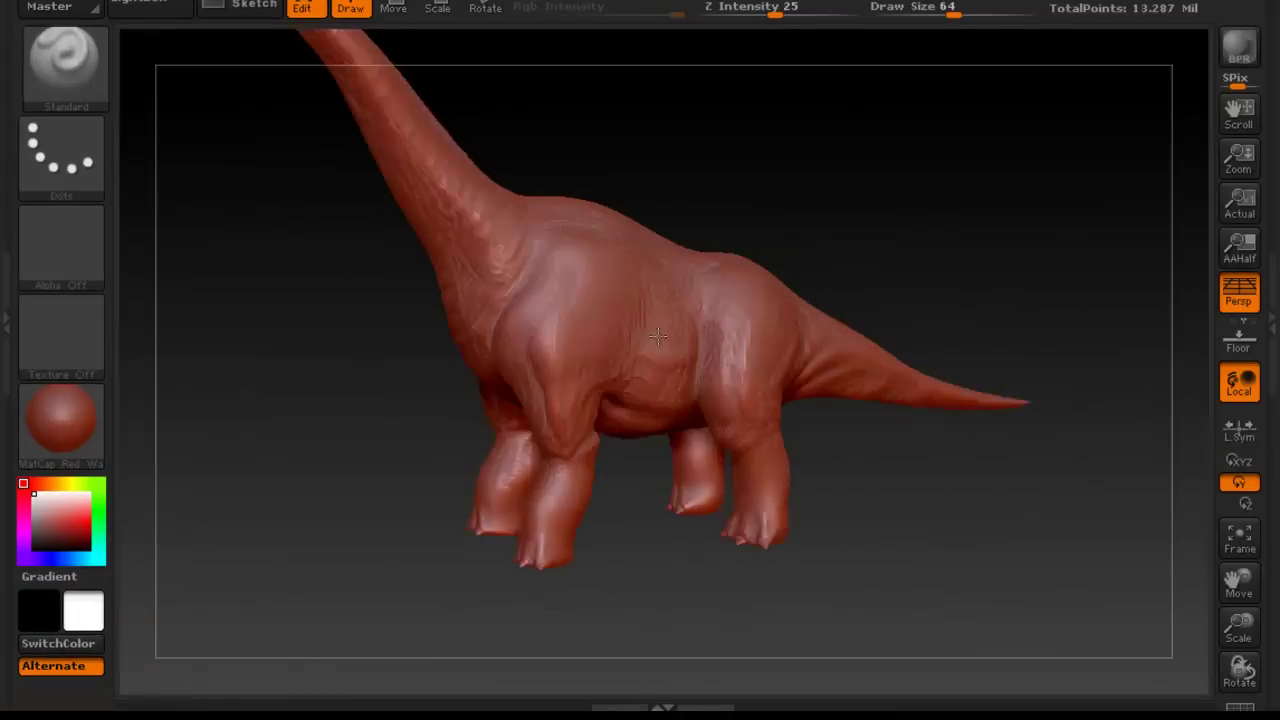
Step: Sculpt folds along the tail base and hindquarters using the Standard brush with Z Intensity 13 and Draw Size 27
ctrl+right_drag(739, 300, 739, 405)
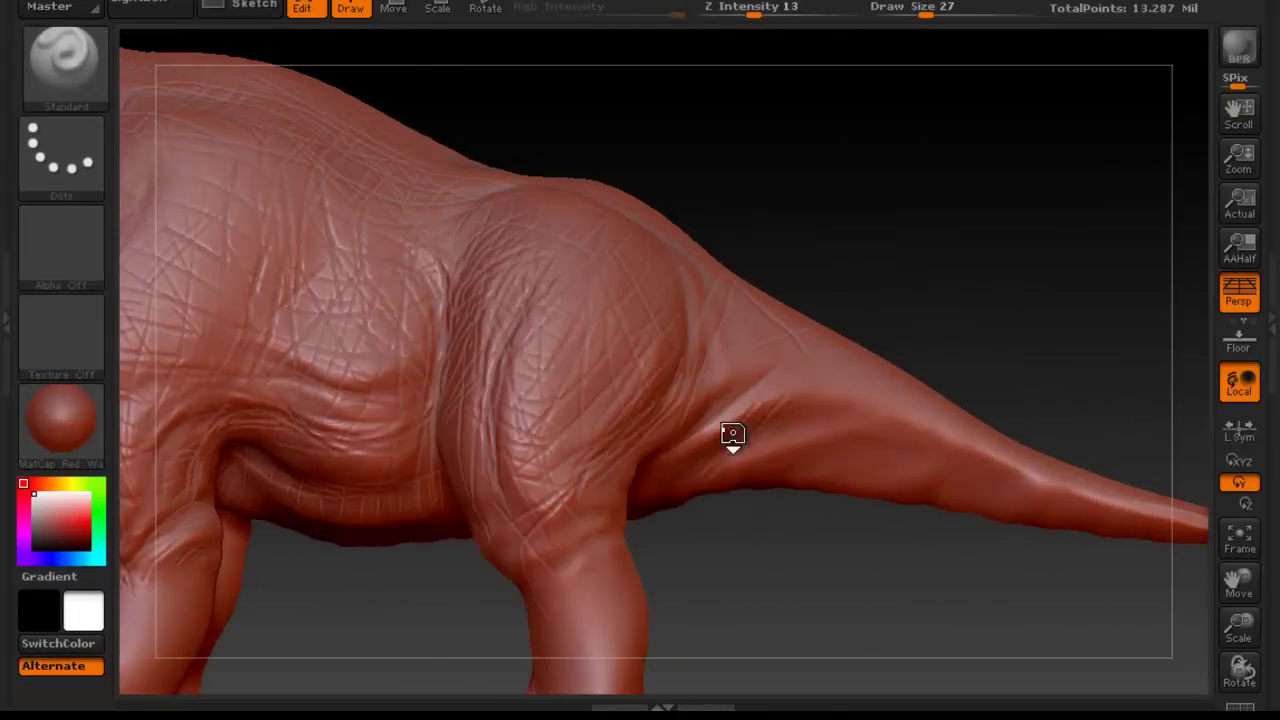
mouse_move(731, 434)
right_down()
mouse_move(694, 313)
mouse_move(738, 150)
mouse_move(723, 189)
mouse_move(823, 346)
mouse_move(898, 549)
mouse_move(837, 386)
mouse_move(637, 244)
mouse_move(737, 243)
mouse_move(660, 270)
mouse_move(720, 290)
mouse_move(553, 337)
mouse_move(588, 352)
right_up()
right_drag(490, 423, 419, 350)
mouse_move(527, 430)
right_down()
mouse_move(620, 223)
mouse_move(594, 300)
right_up()
Step: Select the Slash3 brush with Z Intensity 29 and Draw Size 7, and cut fine creases across the belly and behind the front leg
key(b)
click(794, 606)
right_click(573, 249)
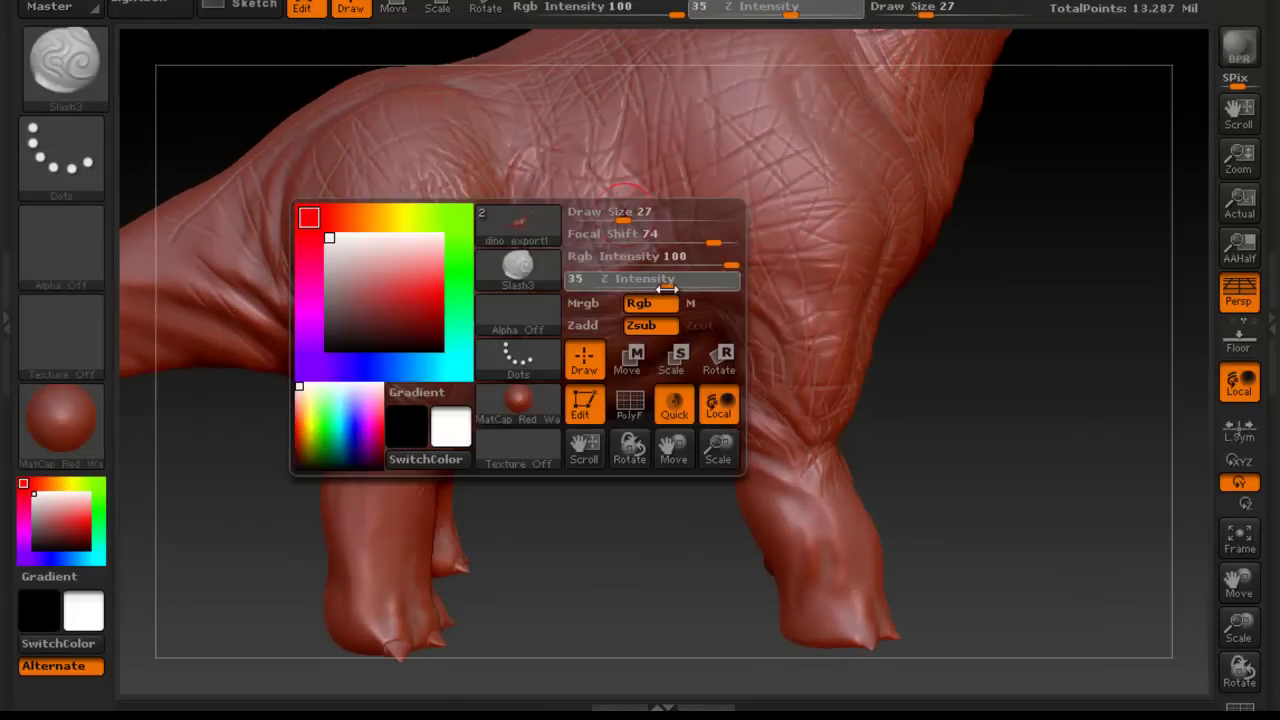
right_drag(378, 242, 880, 350)
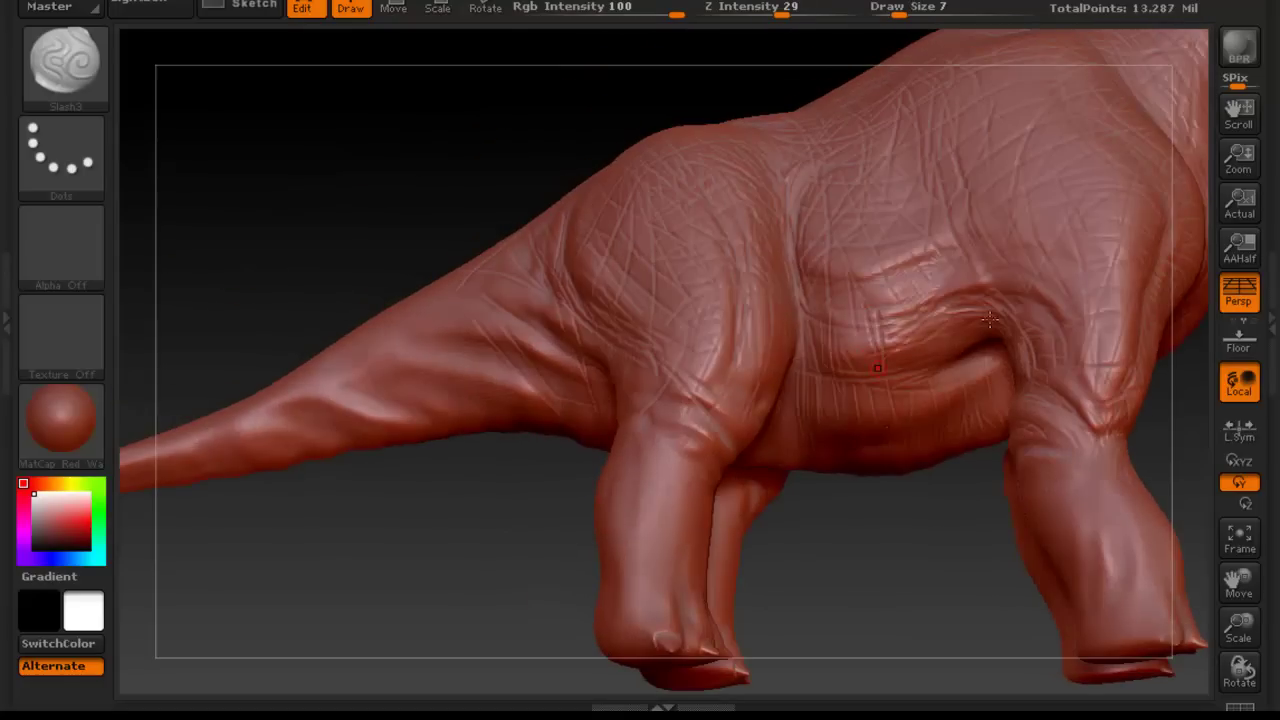
right_drag(986, 303, 1059, 370)
right_drag(740, 280, 830, 220)
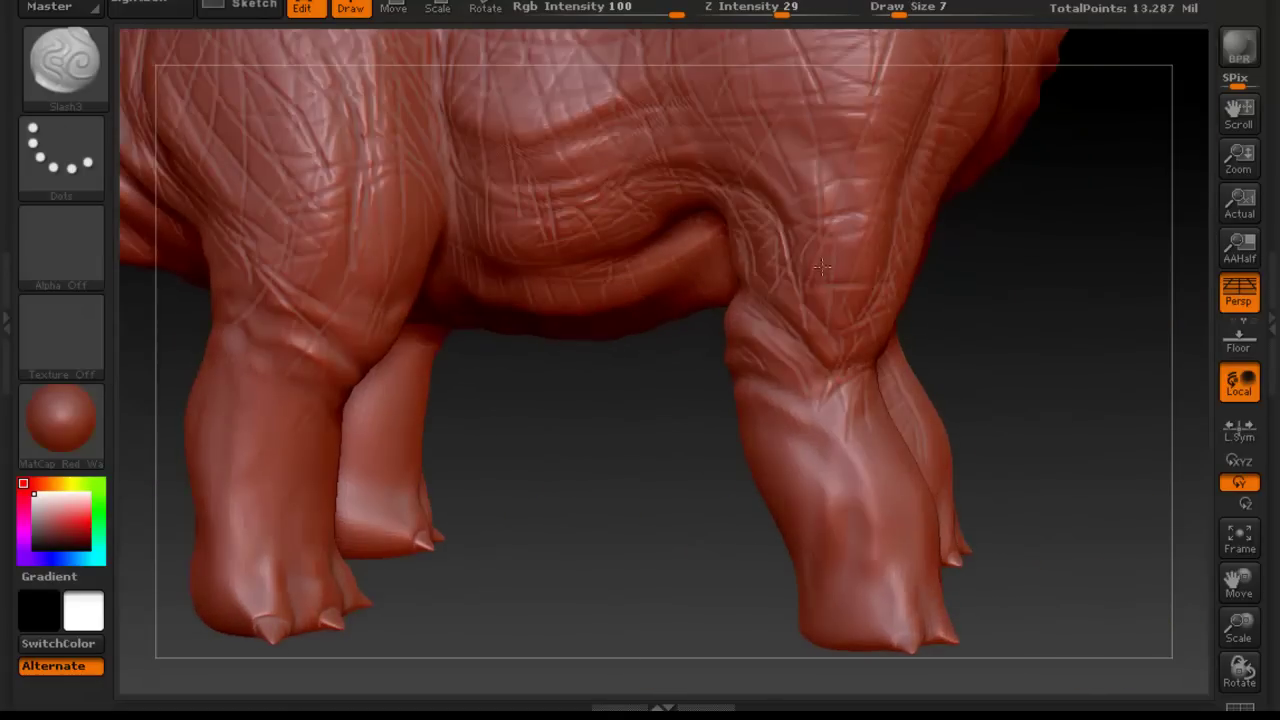
Step: Cut fine Slash3 creases around the front knees and down the lower front legs
right_drag(803, 386, 812, 410)
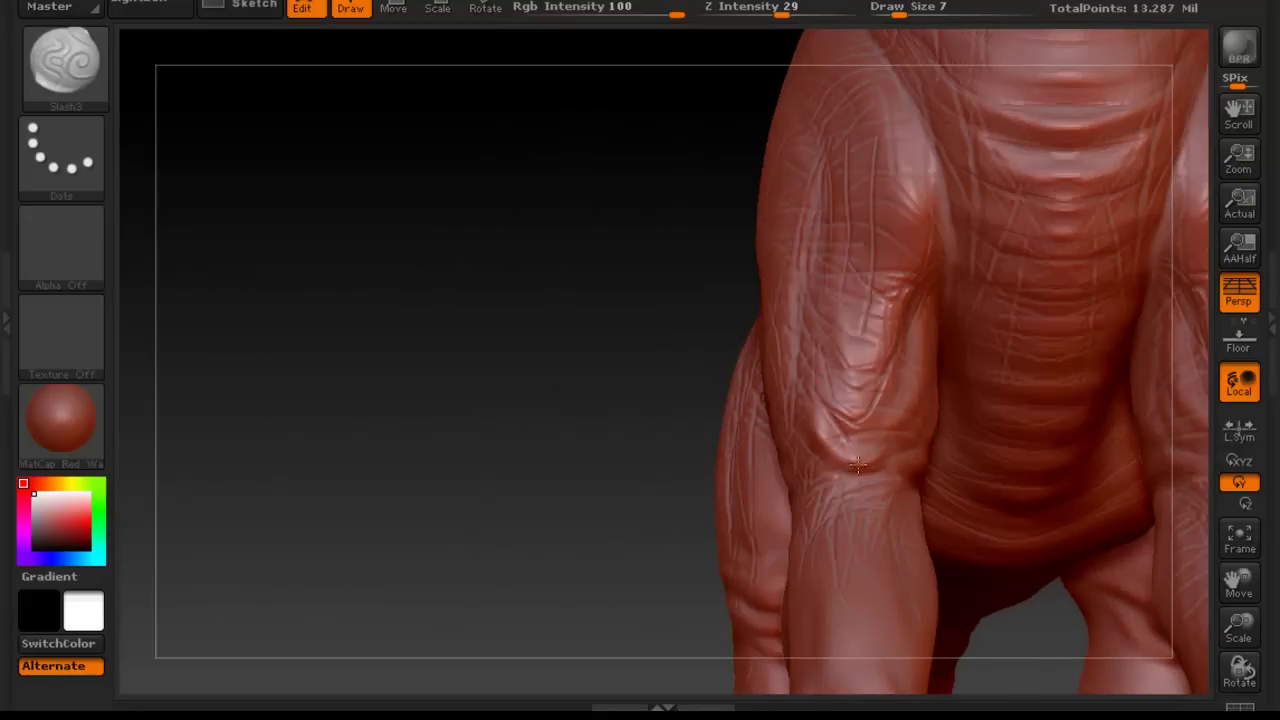
right_drag(899, 413, 962, 258)
right_drag(990, 428, 809, 326)
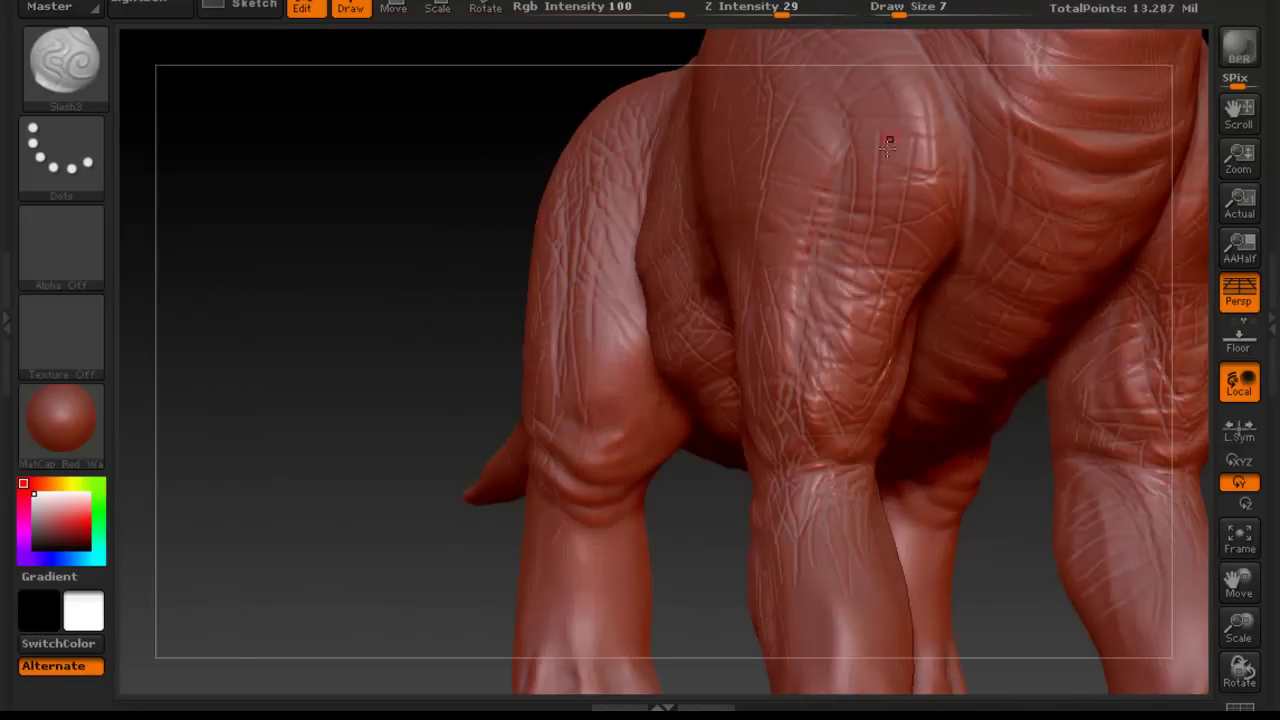
right_drag(900, 180, 823, 155)
right_drag(666, 127, 857, 362)
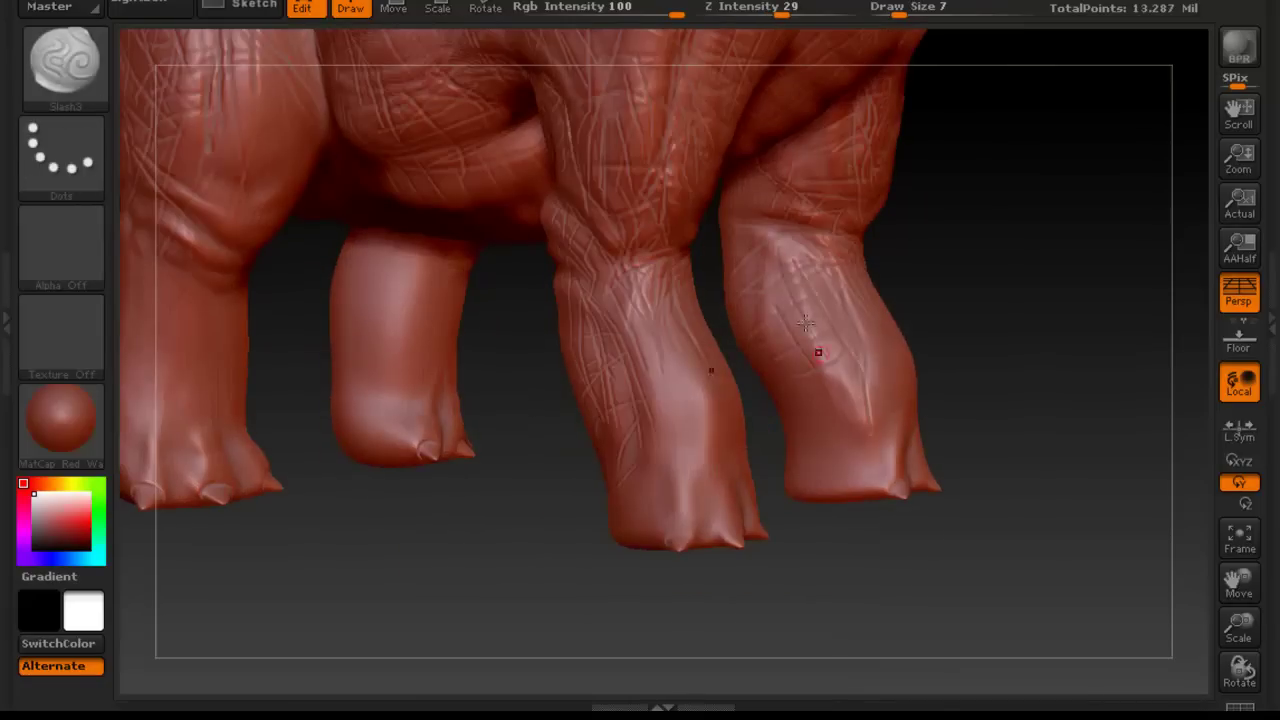
right_drag(585, 350, 680, 300)
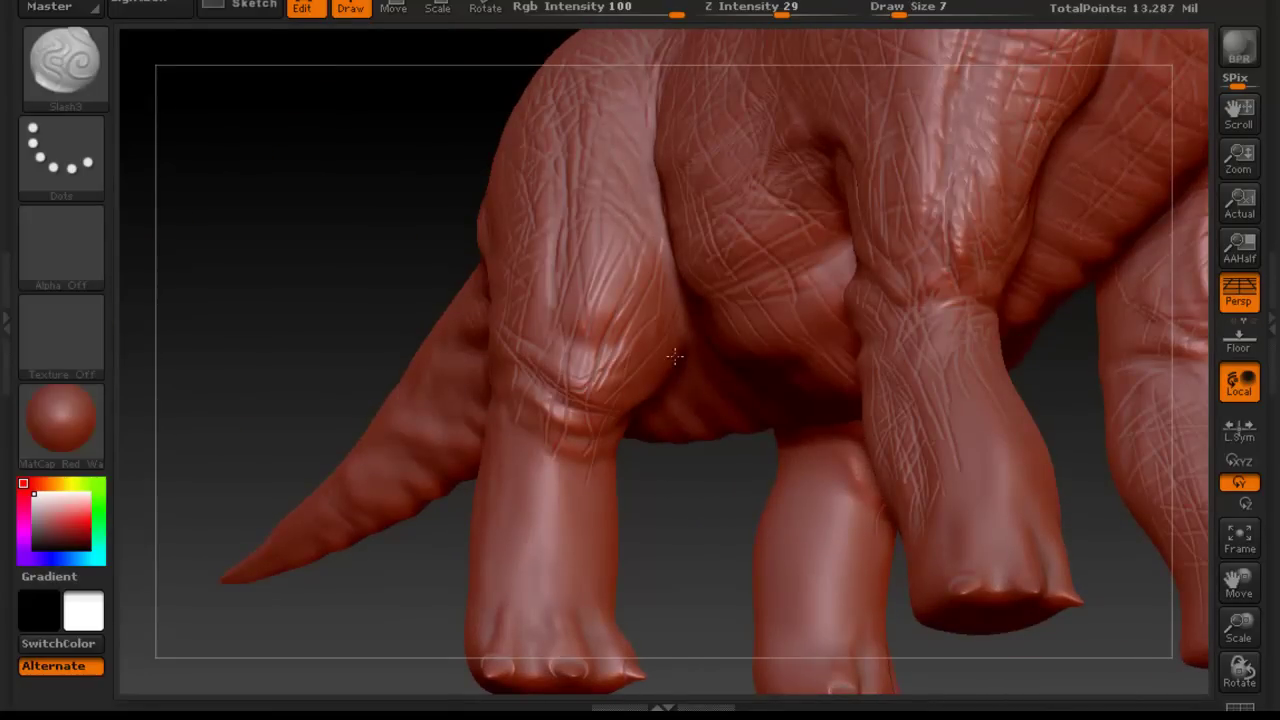
Step: Cut Slash3 creases around the hind knee and down the outer side of the lower hind leg
right_drag(610, 237, 555, 185)
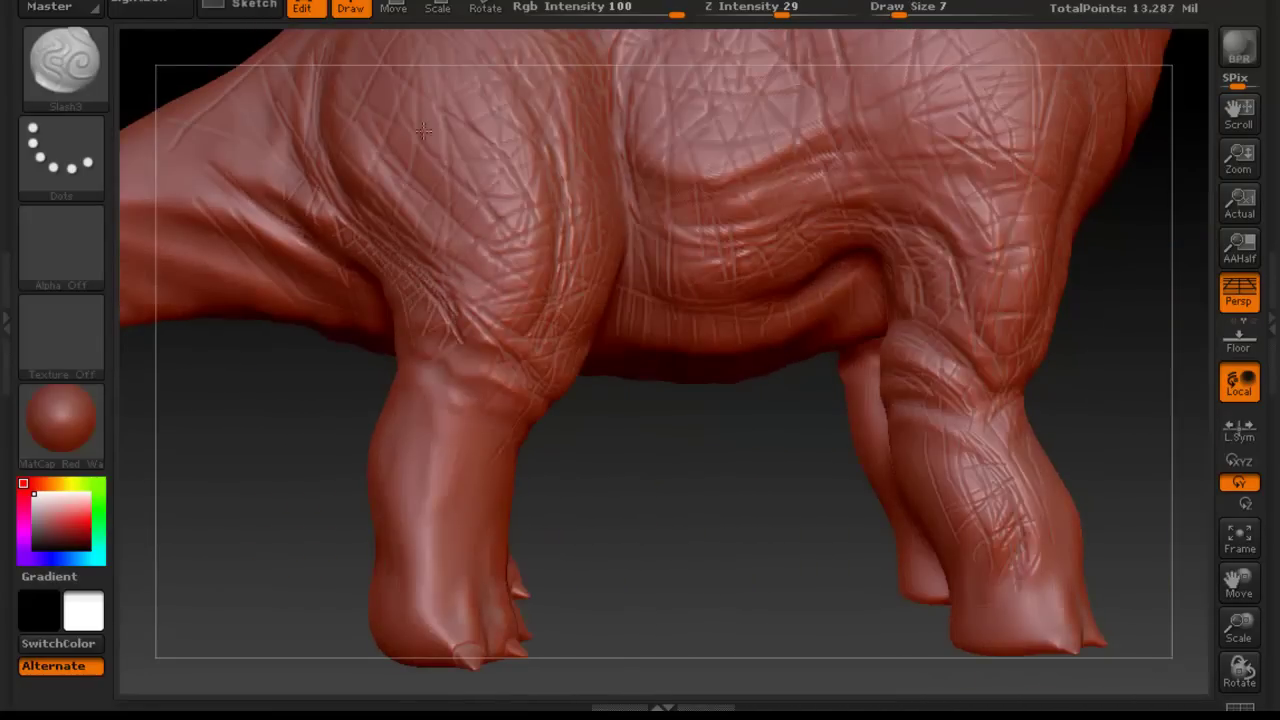
right_drag(465, 285, 451, 265)
right_drag(385, 445, 438, 277)
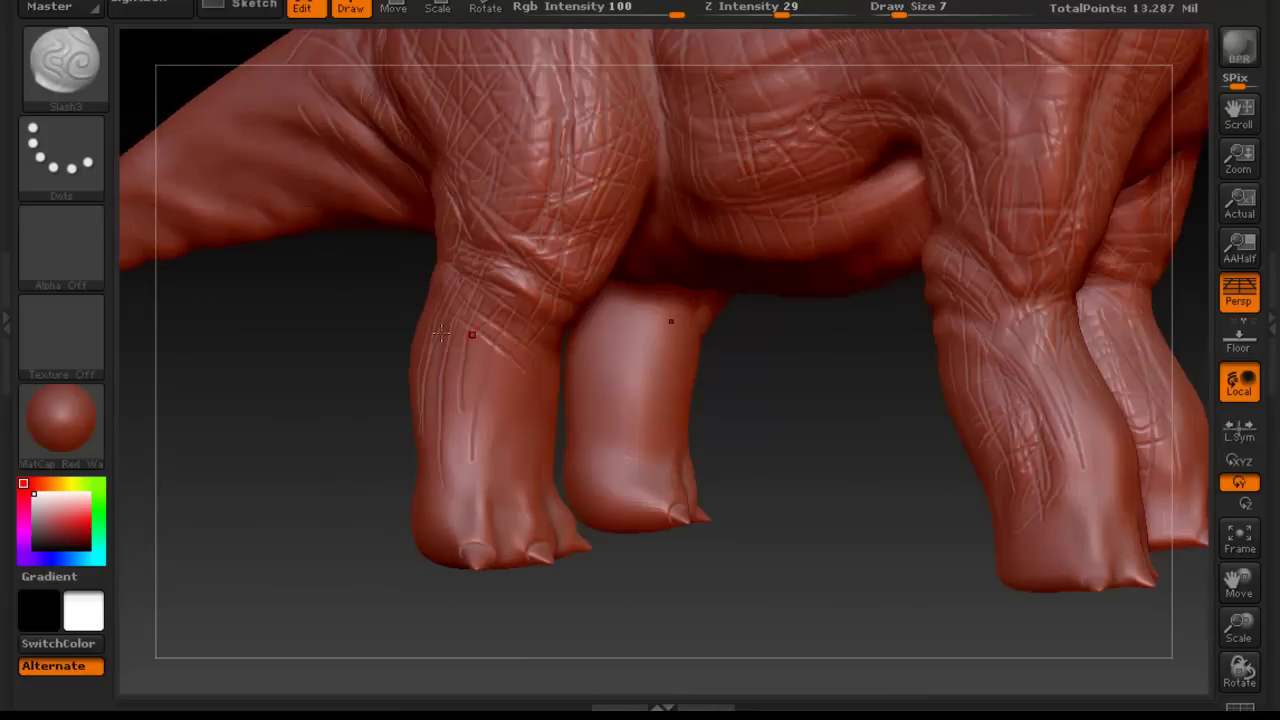
Step: Cut Slash3 creases down the back of the lower hind leg and crosshatch its outer side
right_drag(514, 404, 431, 174)
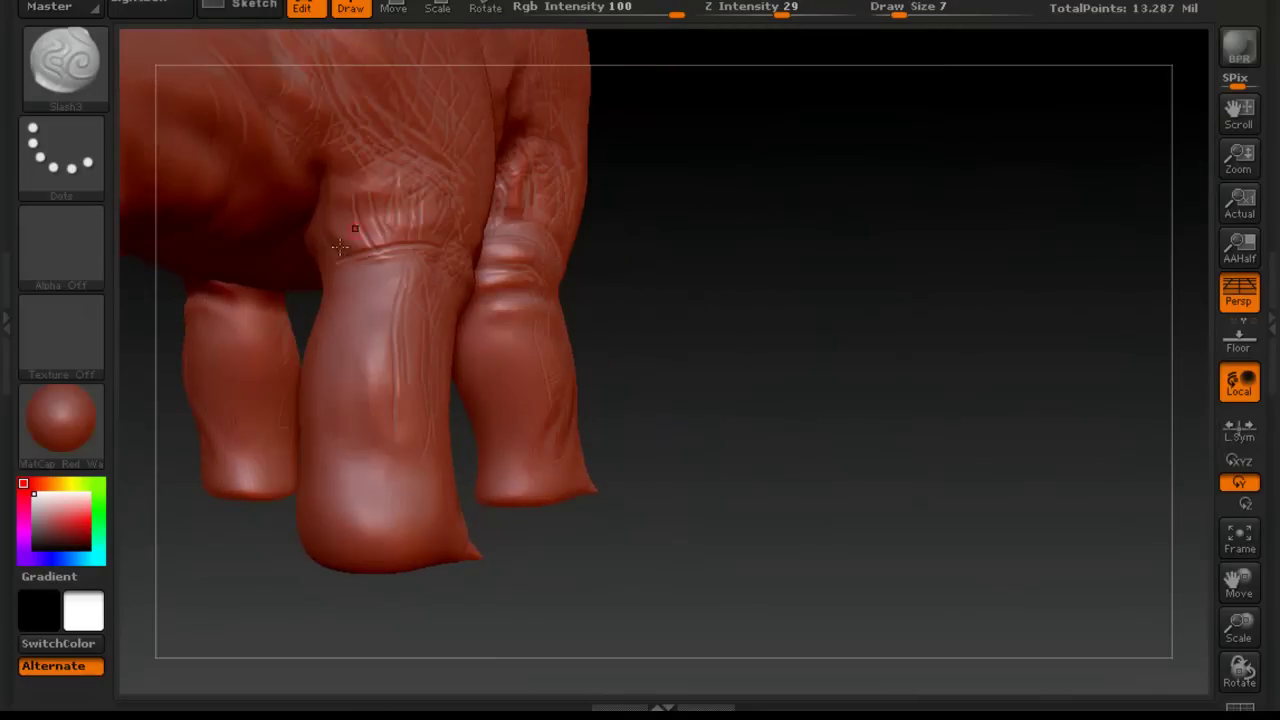
right_drag(397, 245, 355, 260)
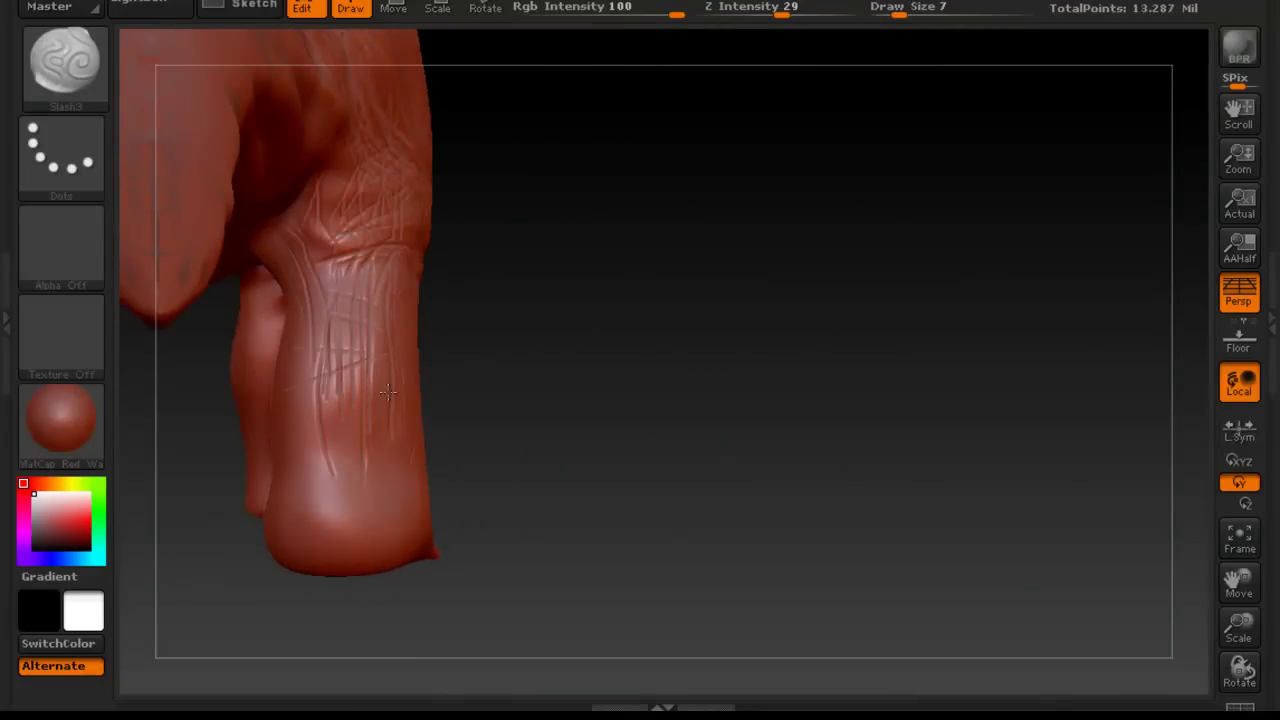
right_drag(393, 347, 421, 261)
right_drag(418, 443, 256, 423)
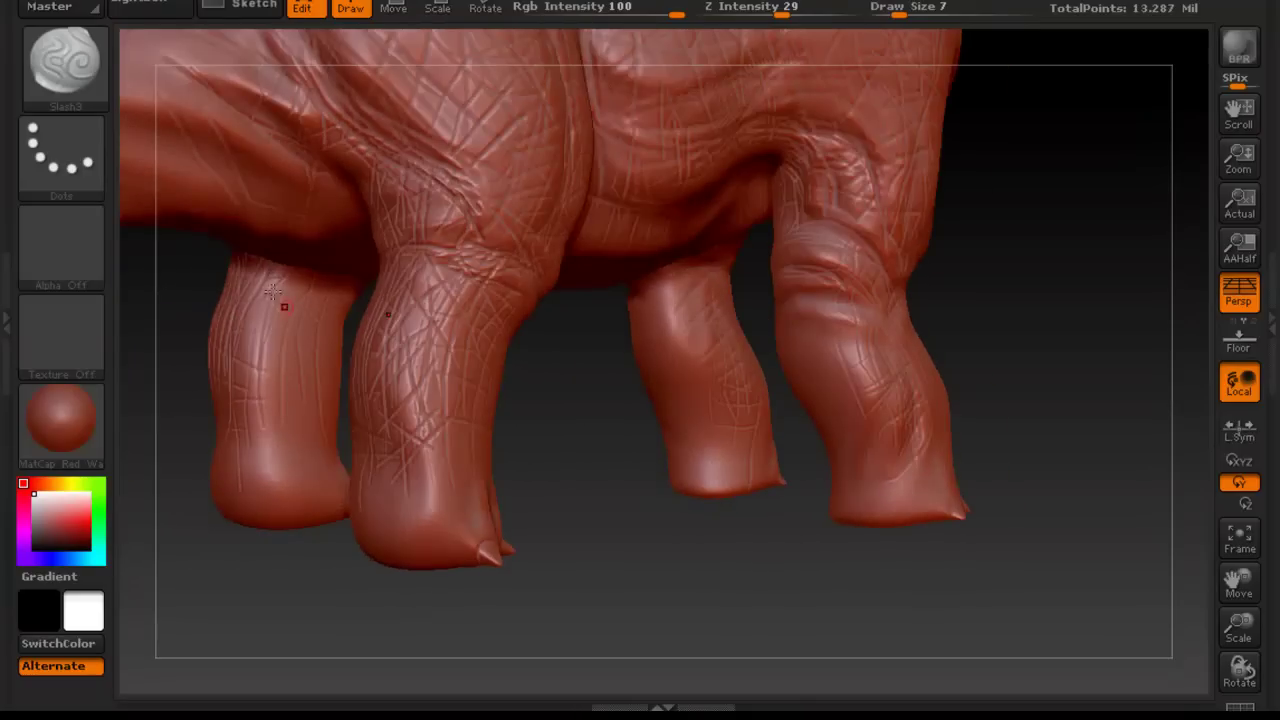
right_drag(510, 270, 447, 342)
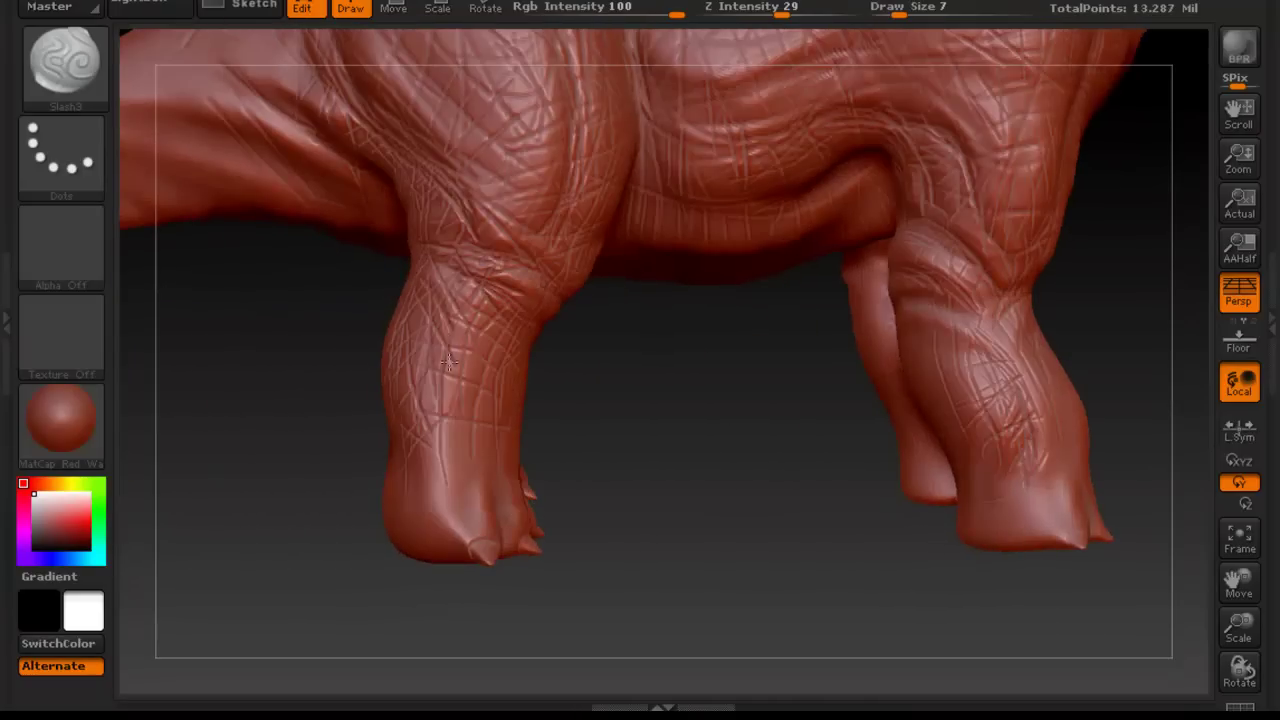
Step: Cut fine Slash3 creases across the underside of the belly between the hind and front legs
right_drag(476, 414, 470, 172)
right_drag(508, 263, 453, 205)
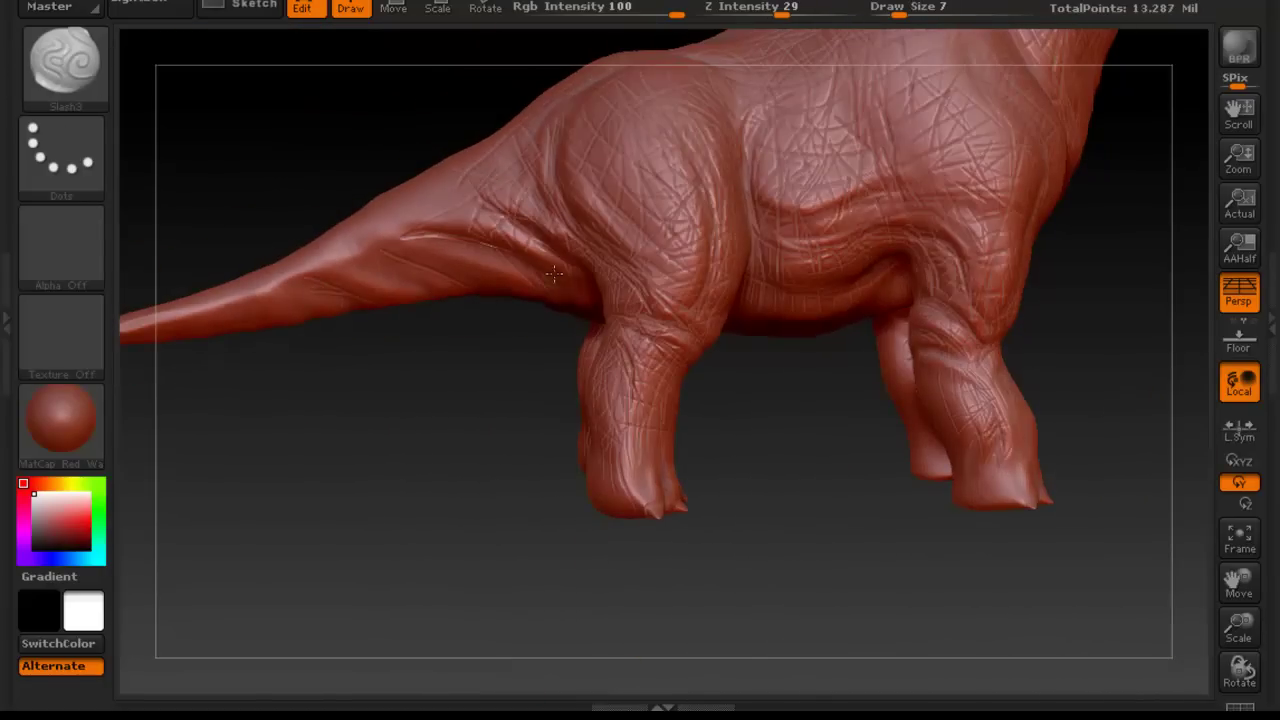
right_drag(569, 311, 716, 371)
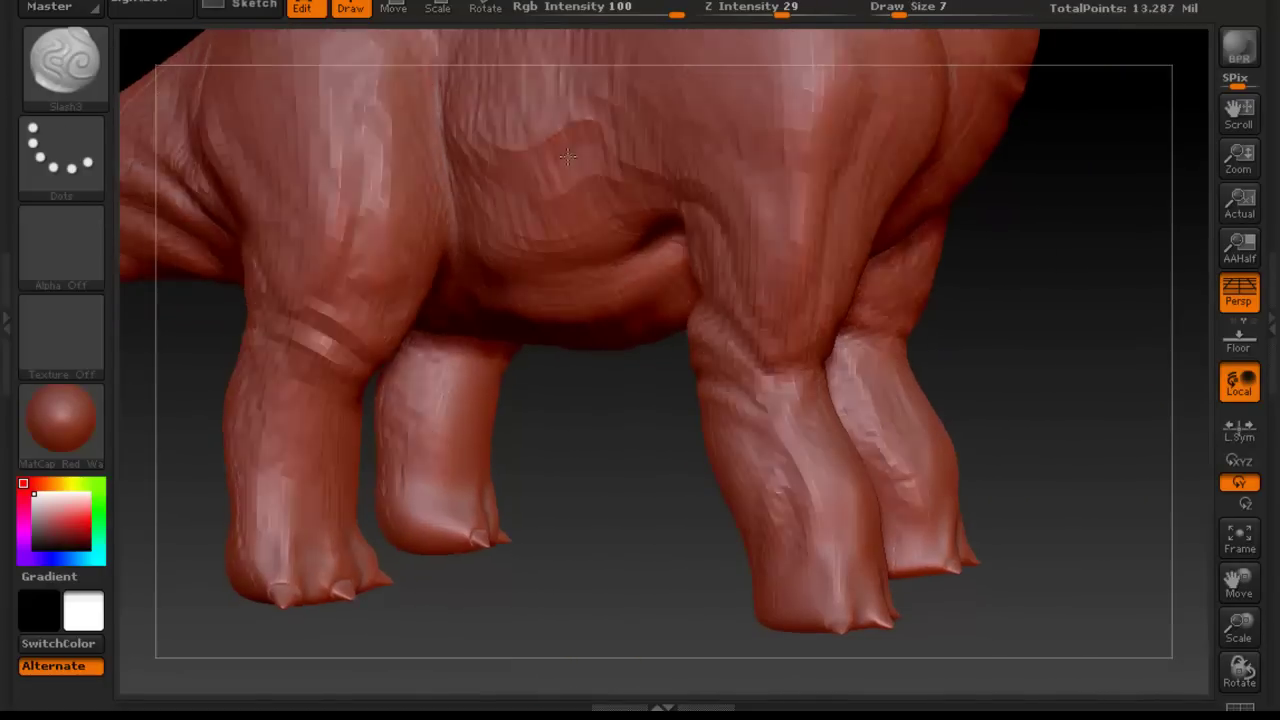
right_drag(477, 160, 792, 277)
right_drag(615, 247, 421, 300)
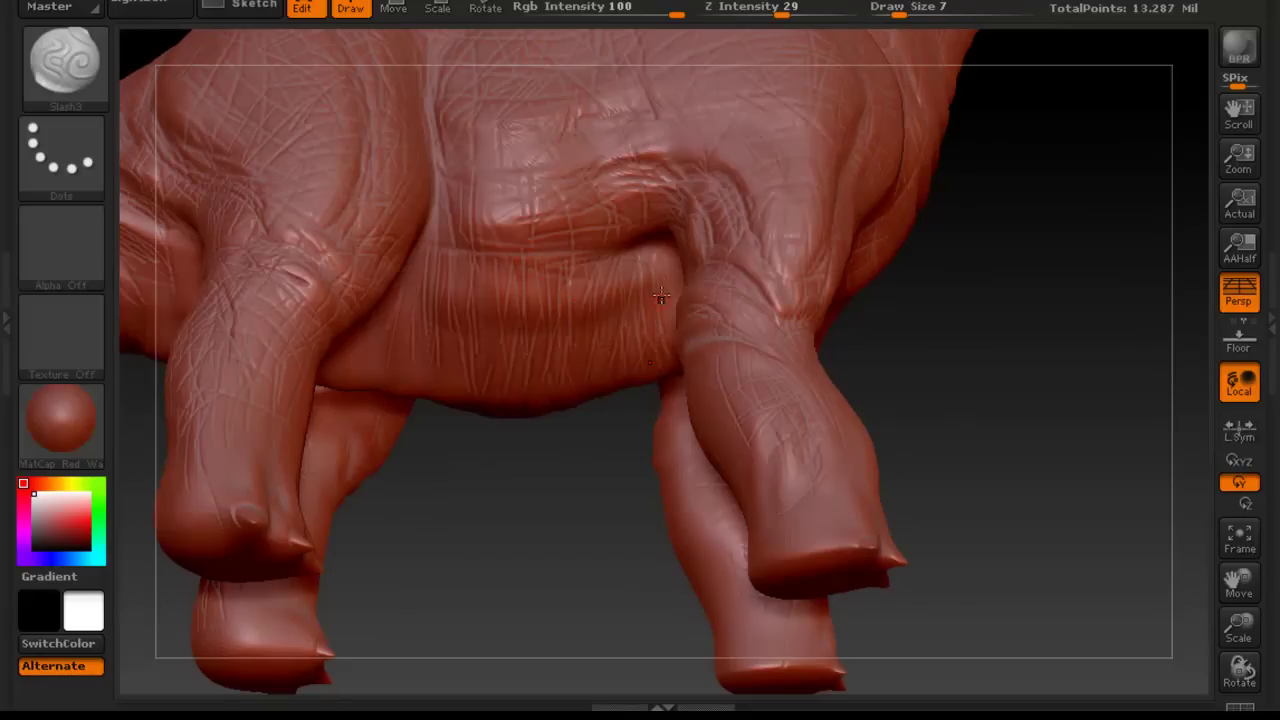
right_drag(649, 188, 640, 256)
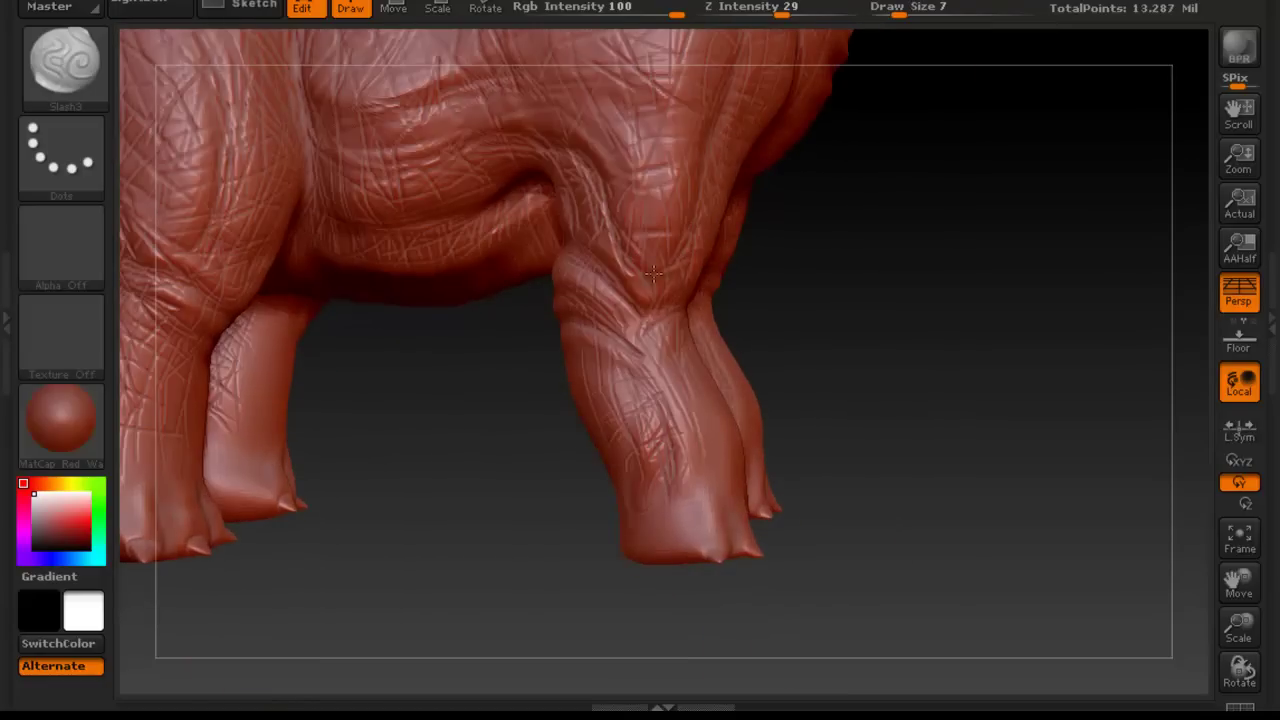
Step: Cut Slash3 creases down the front and outer side of the lower front legs to the toes
right_drag(630, 324, 680, 345)
right_drag(659, 509, 499, 515)
right_drag(484, 403, 481, 531)
mouse_move(568, 505)
right_down()
mouse_move(600, 495)
mouse_move(660, 260)
right_up()
right_drag(680, 428, 814, 218)
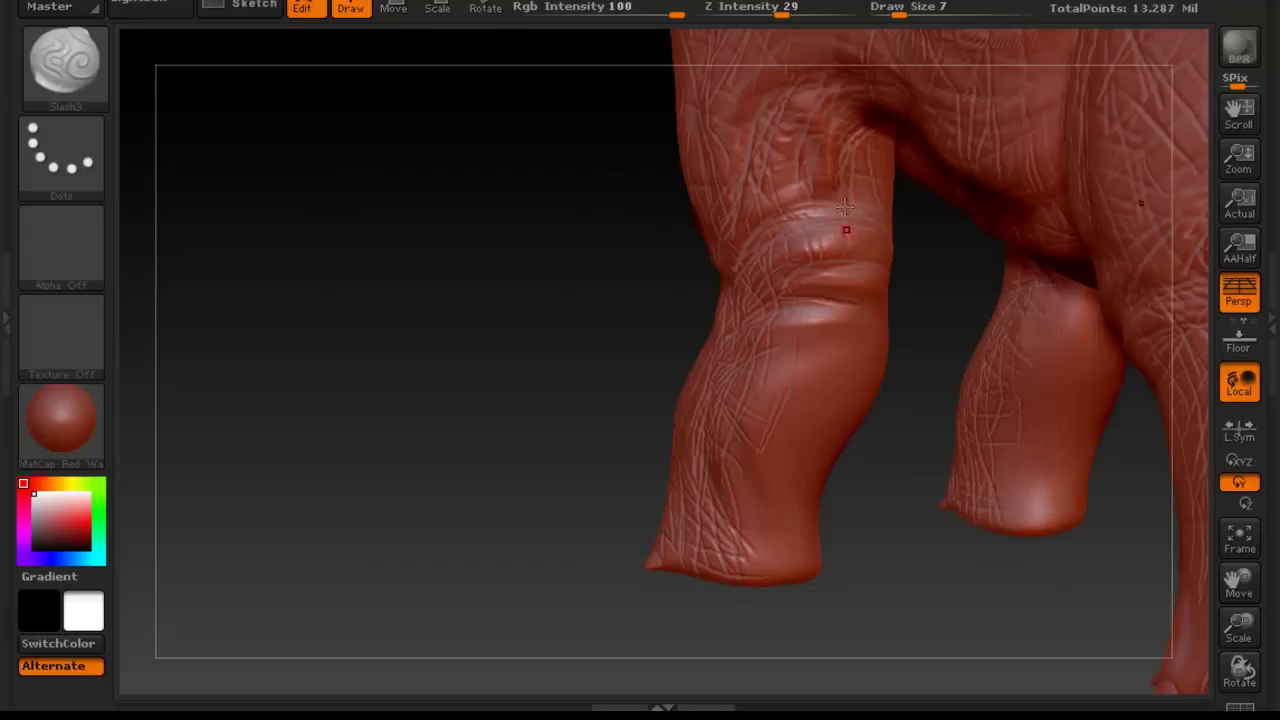
Step: Wrap Slash3 creases around the back and inner side of the front legs, from the knee folds to the feet
right_drag(878, 262, 815, 373)
right_drag(694, 408, 858, 523)
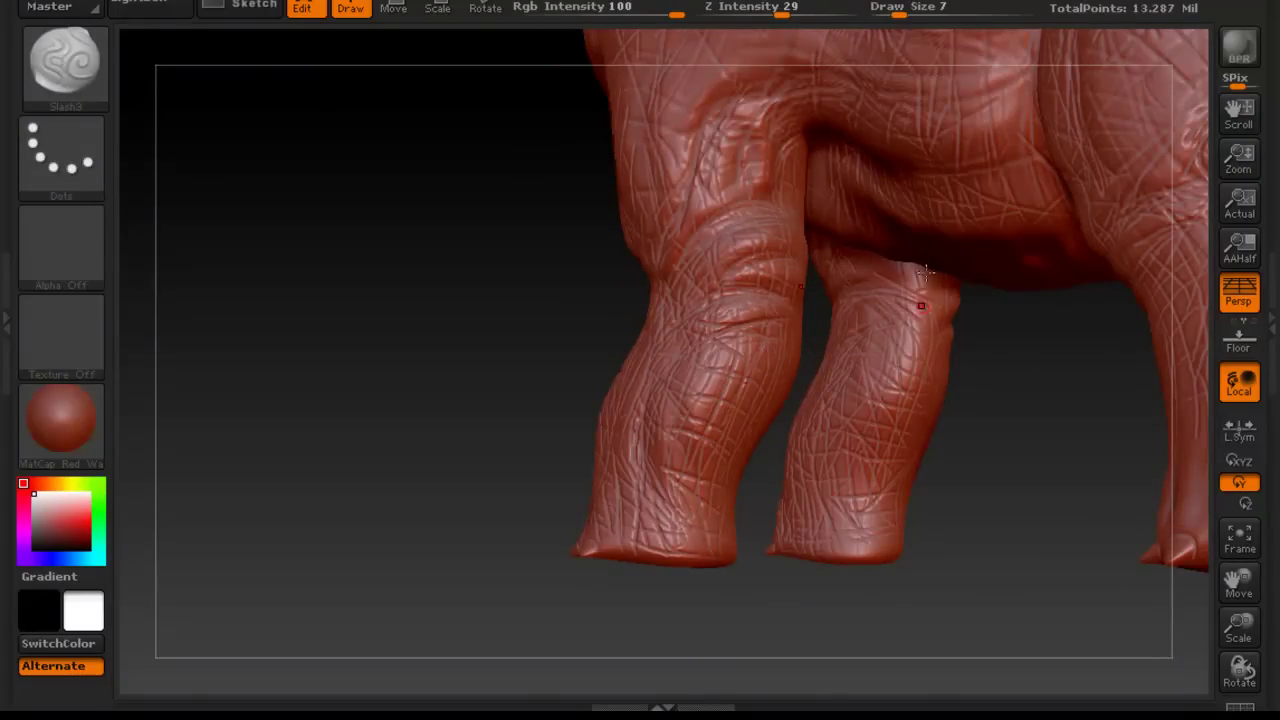
right_drag(770, 487, 896, 165)
mouse_move(893, 212)
right_down()
mouse_move(848, 370)
mouse_move(849, 300)
right_up()
Step: Cut crosswise Slash3 creases over the front of the lower hind legs and above the toes
key(ctrl)
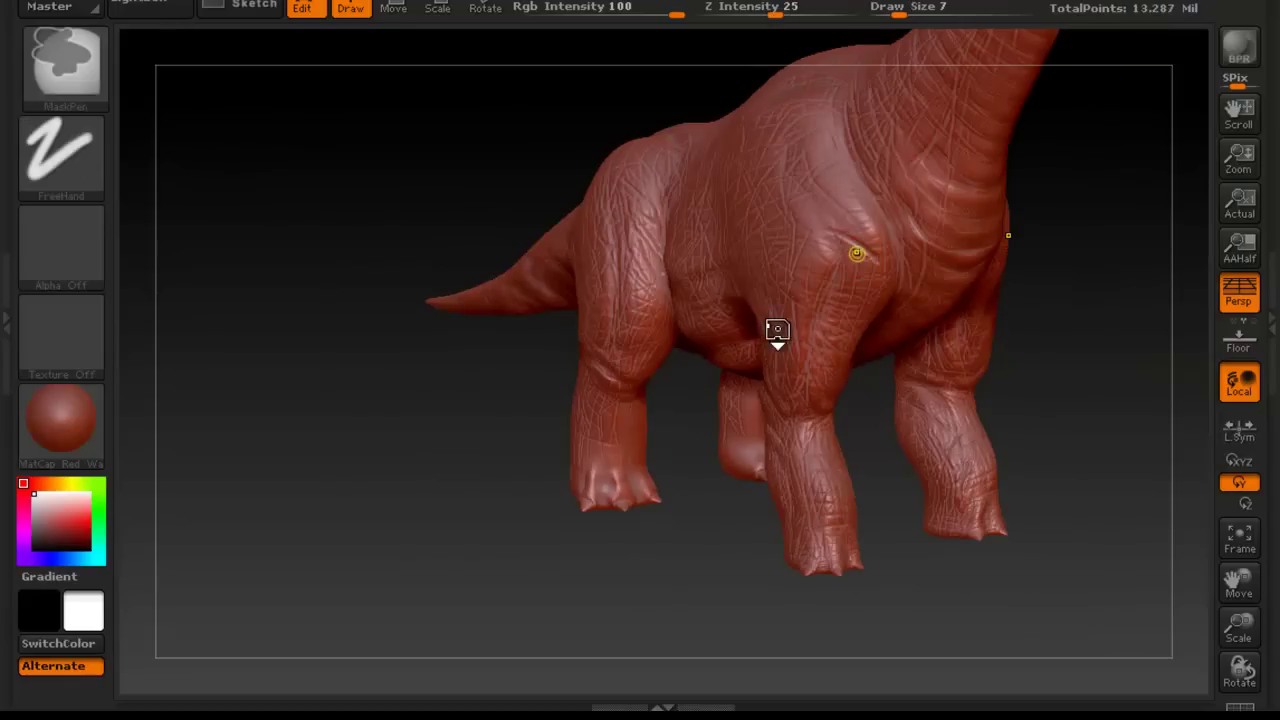
right_drag(783, 345, 535, 285)
ctrl+right_drag(848, 166, 872, 124)
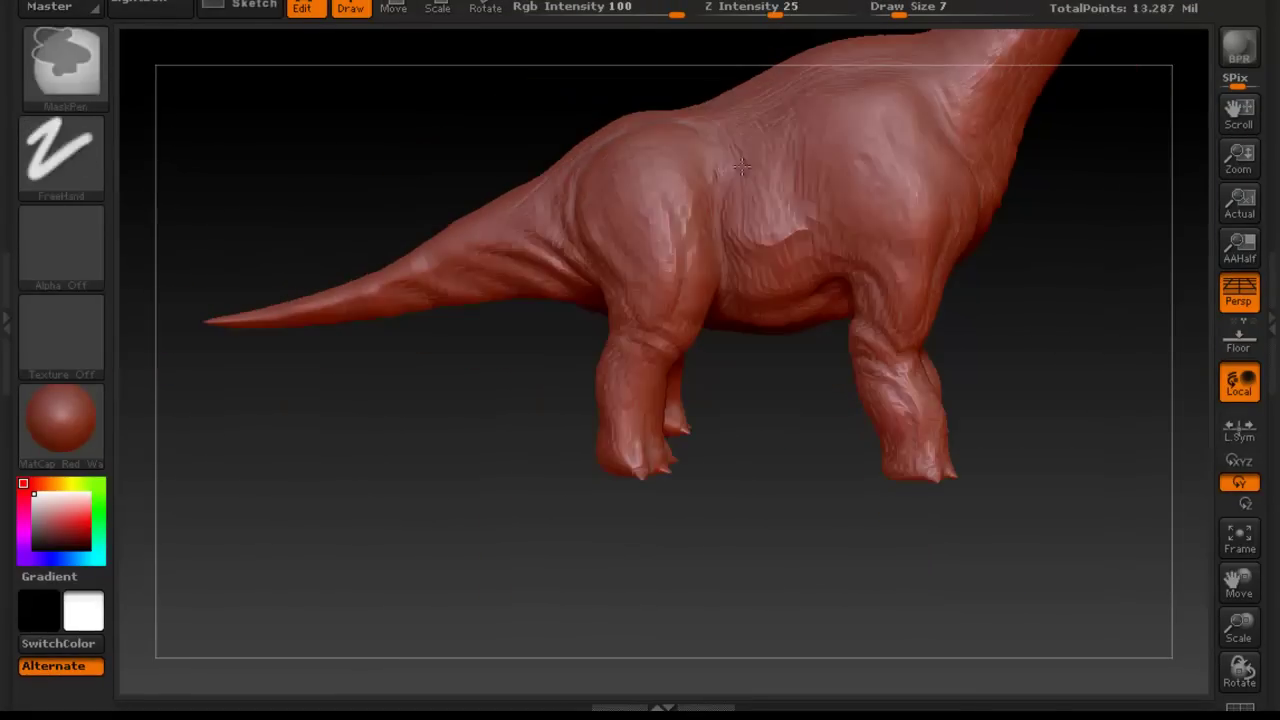
ctrl+right_drag(661, 277, 740, 432)
drag(772, 306, 722, 318)
drag(788, 362, 716, 378)
drag(760, 395, 733, 435)
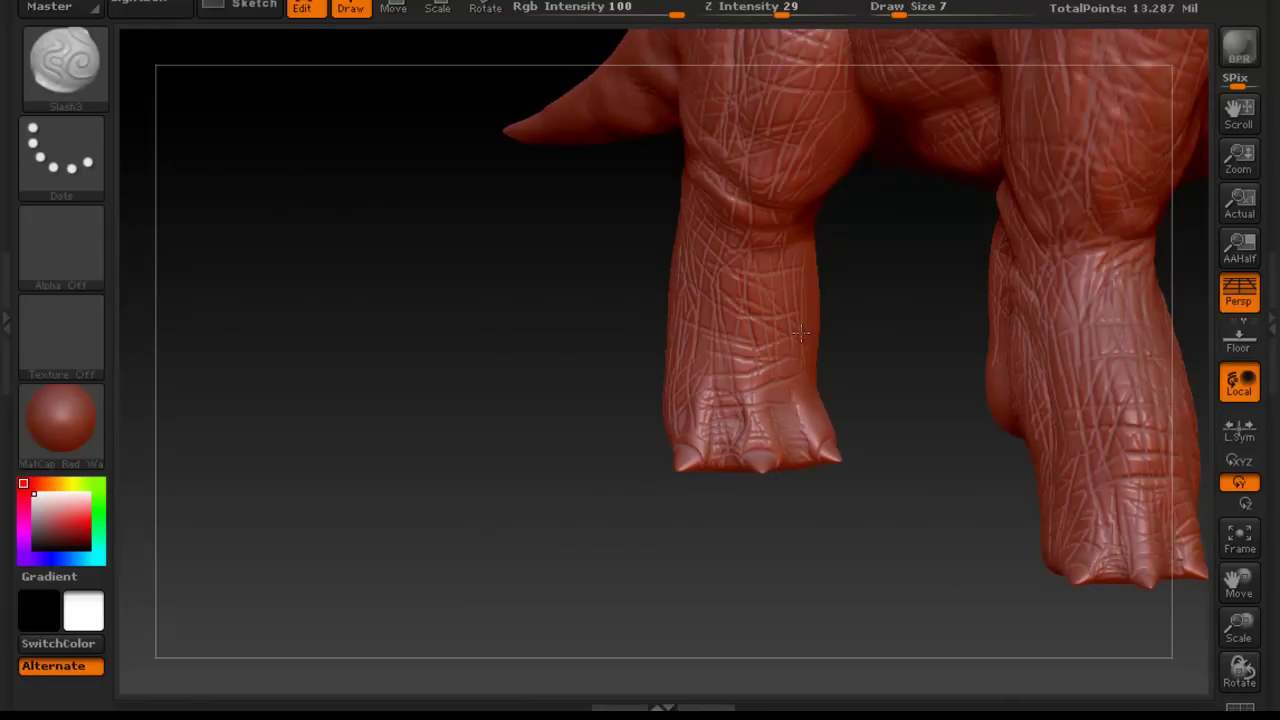
Step: Cut Slash3 creases along the inner side of the lower hind legs
right_drag(788, 358, 655, 250)
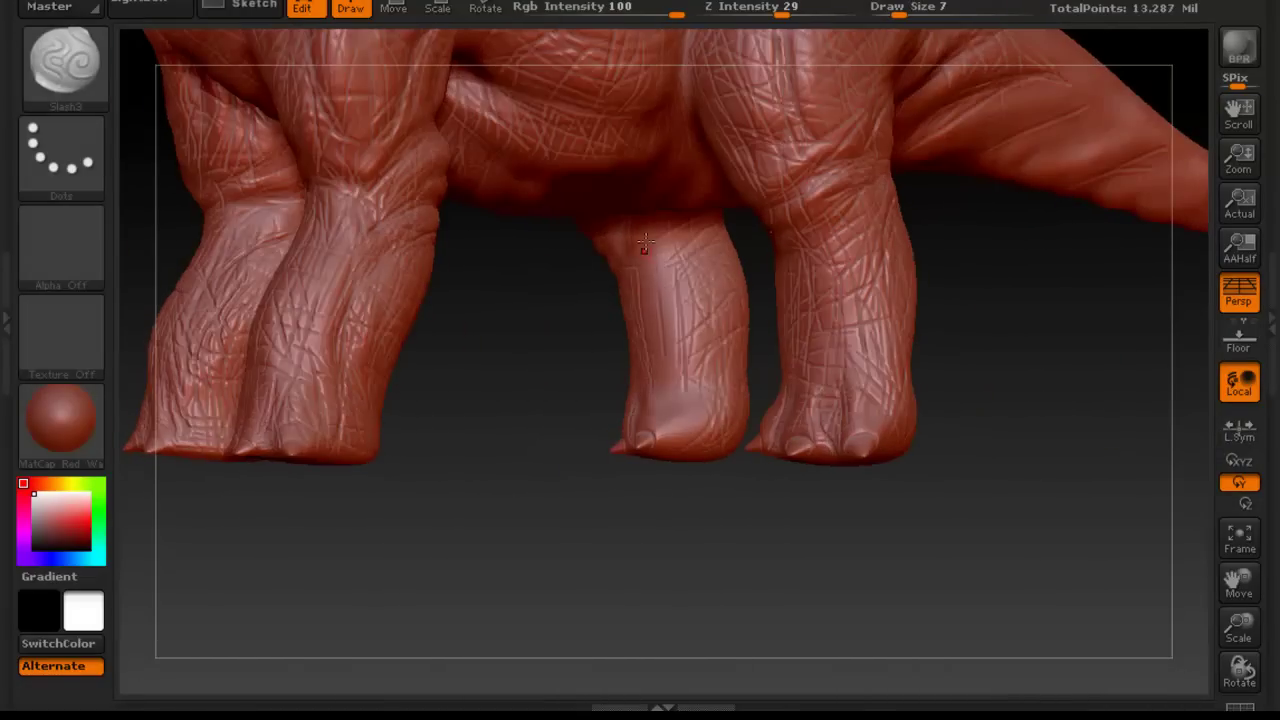
right_drag(722, 365, 705, 308)
right_drag(642, 456, 732, 236)
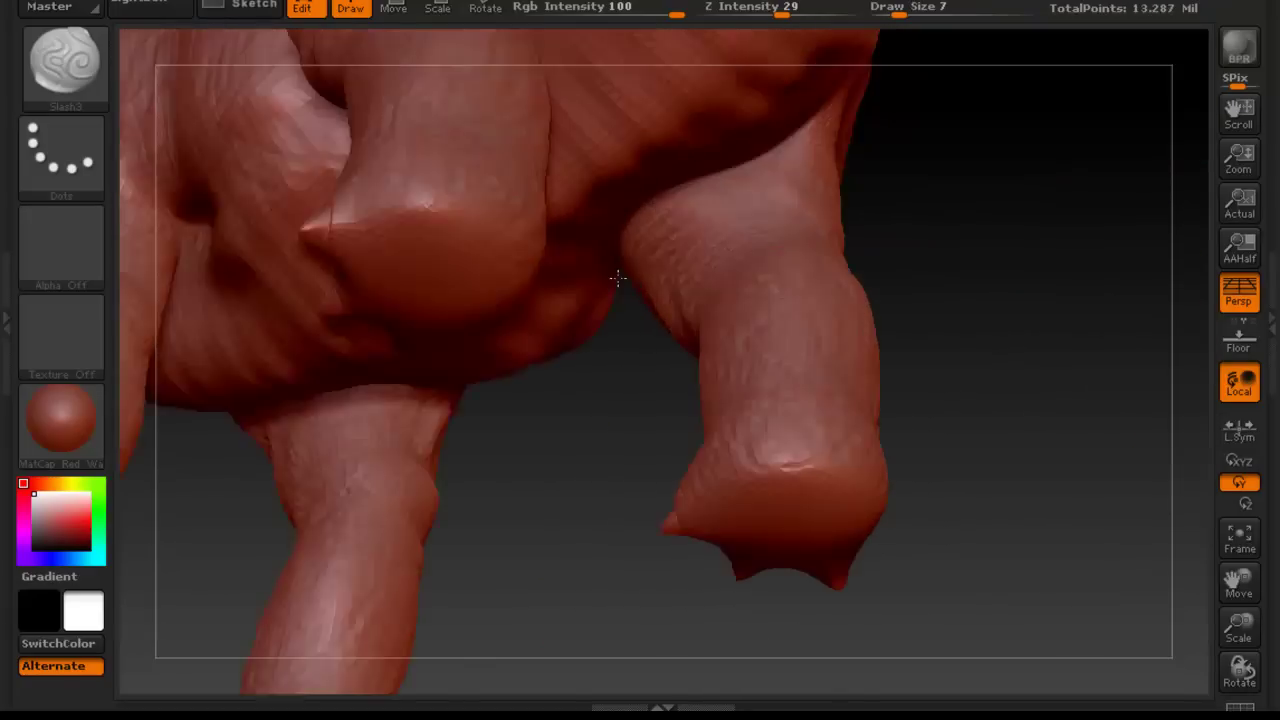